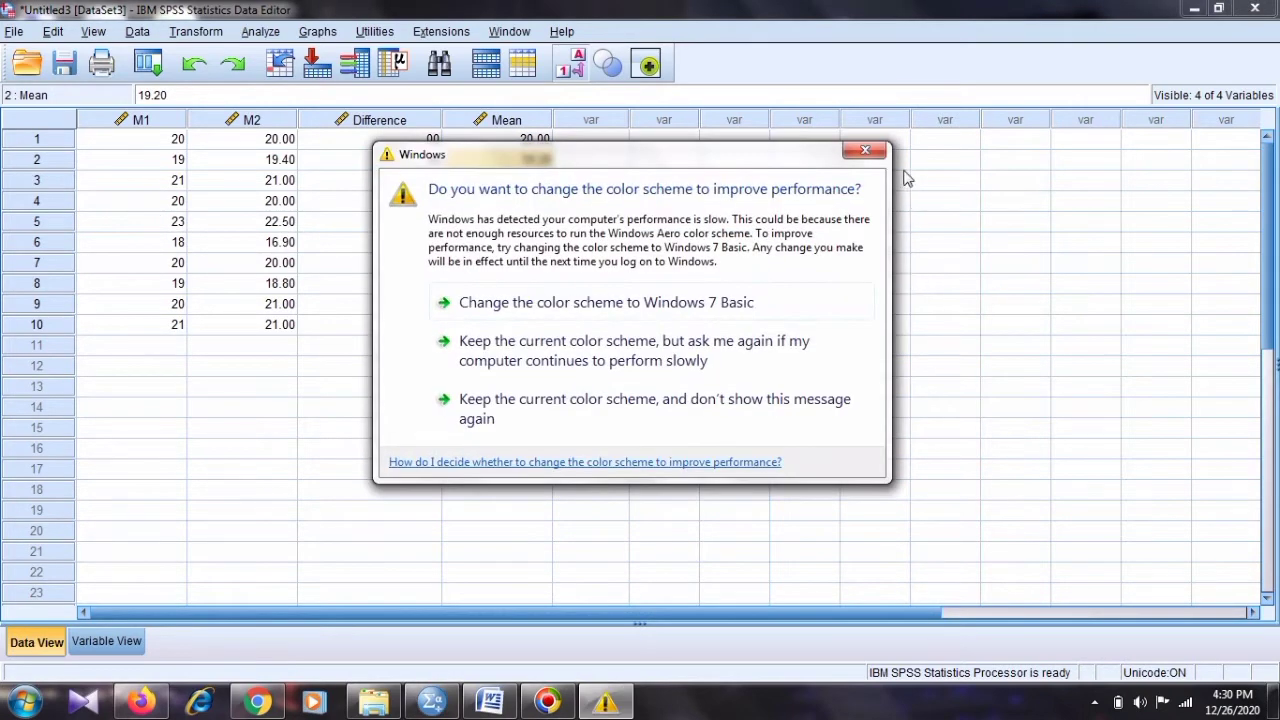
# Step: Dismiss the Windows color scheme prompt and examine the M1, M2, Difference and Mean columns of the dataset
pyautogui.click(866, 151)
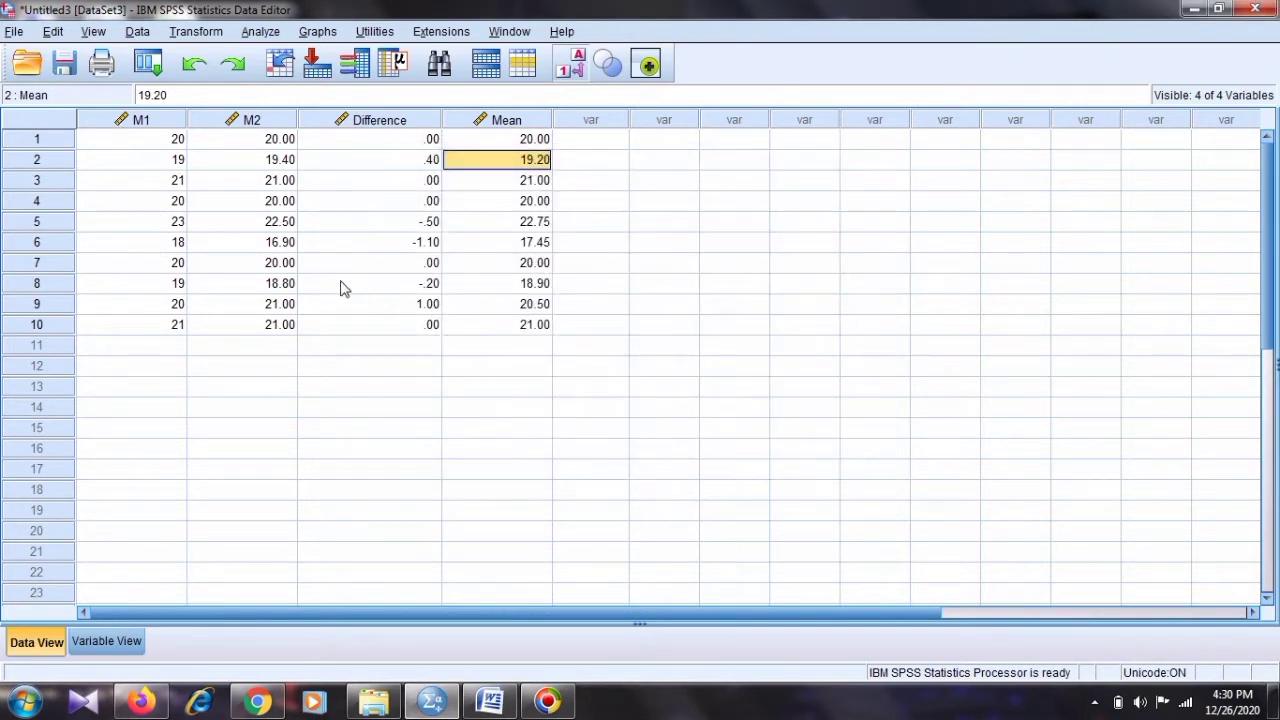
pyautogui.click(375, 121)
pyautogui.click(384, 163)
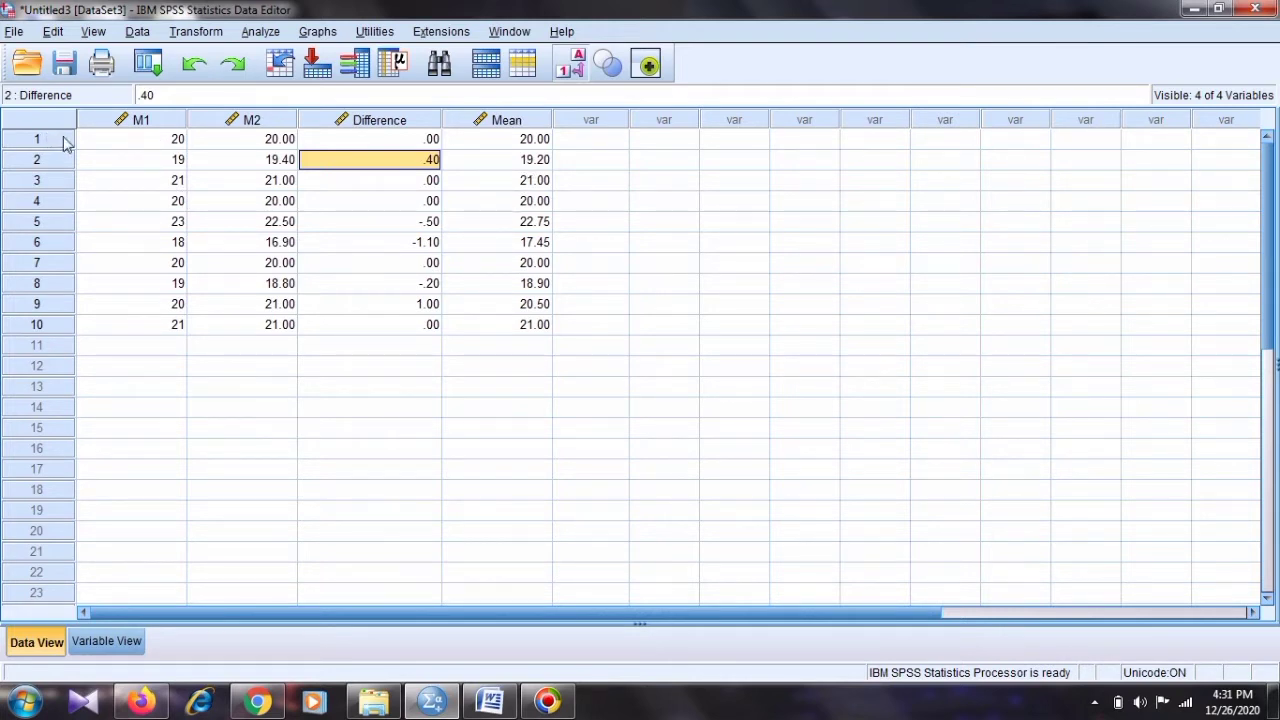
pyautogui.click(184, 146)
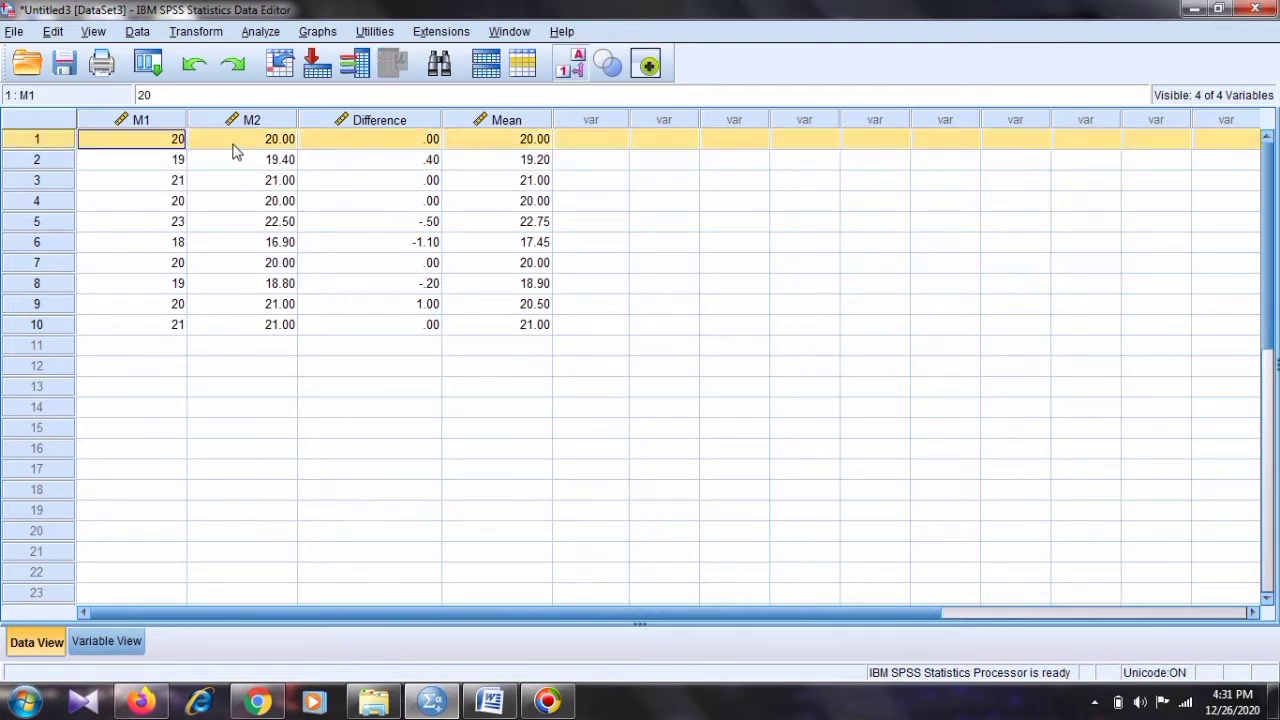
pyautogui.click(278, 144)
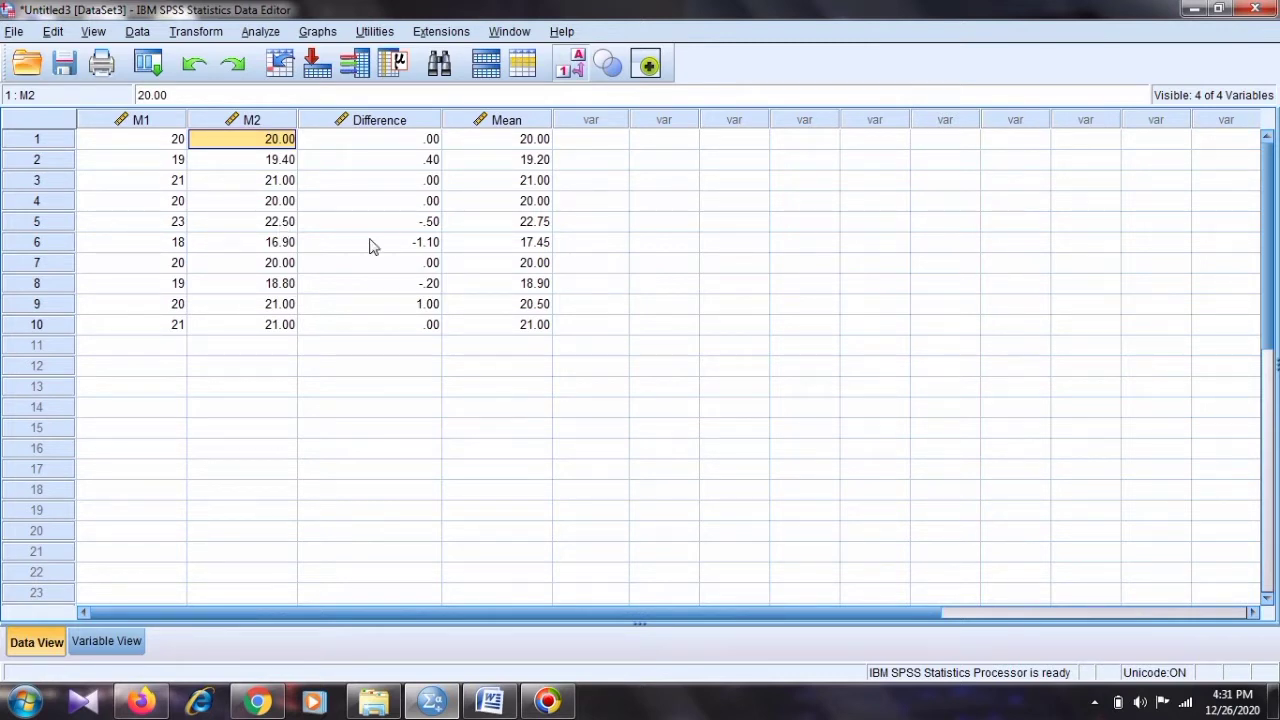
pyautogui.click(484, 305)
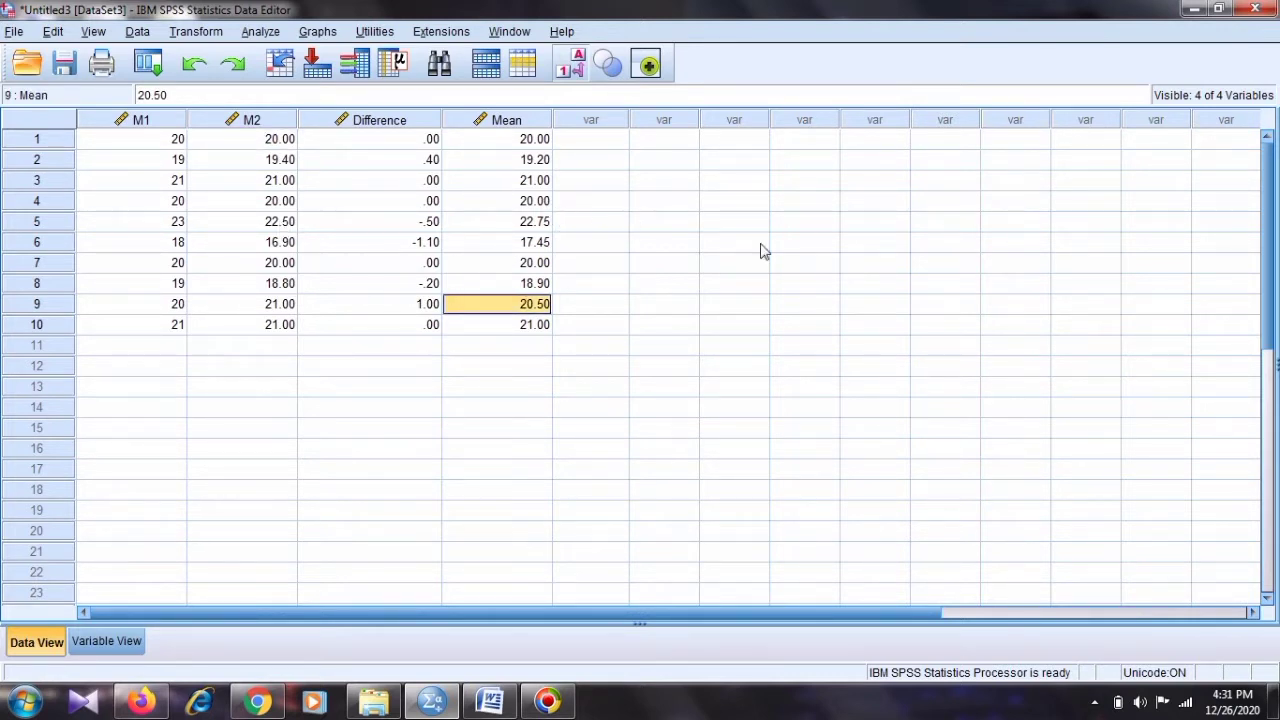
pyautogui.click(423, 121)
pyautogui.click(517, 121)
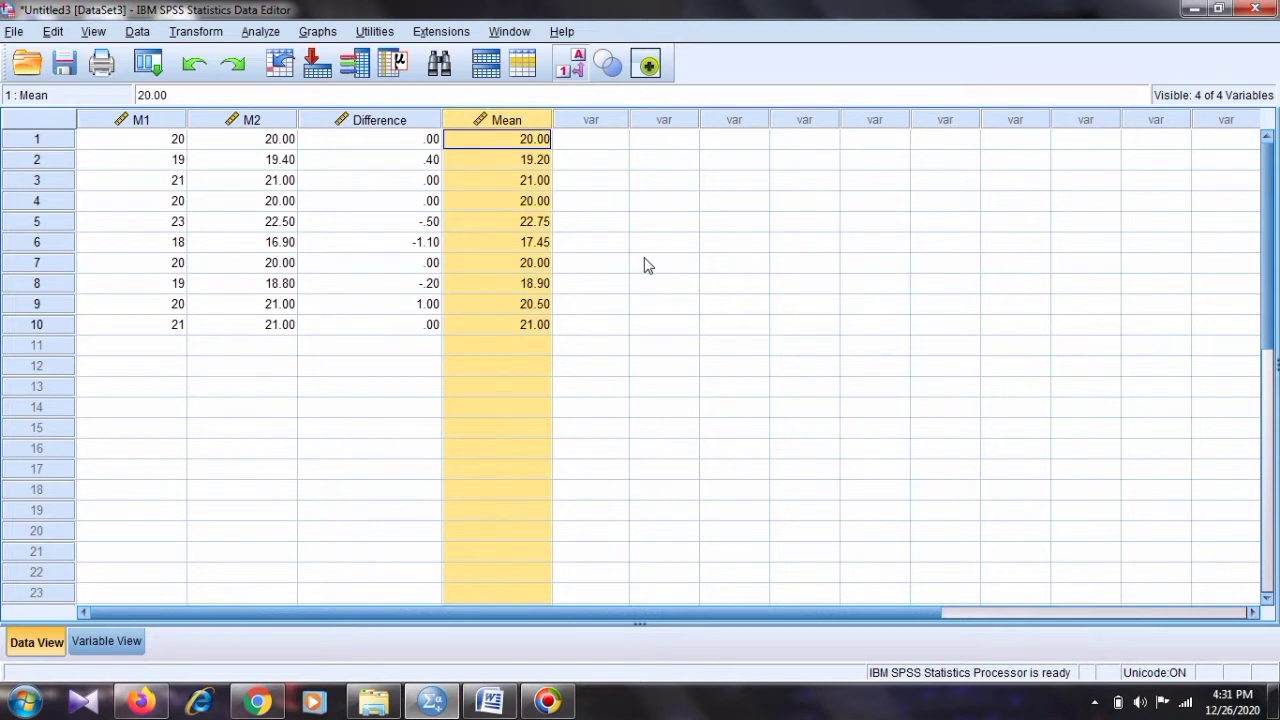
pyautogui.click(415, 248)
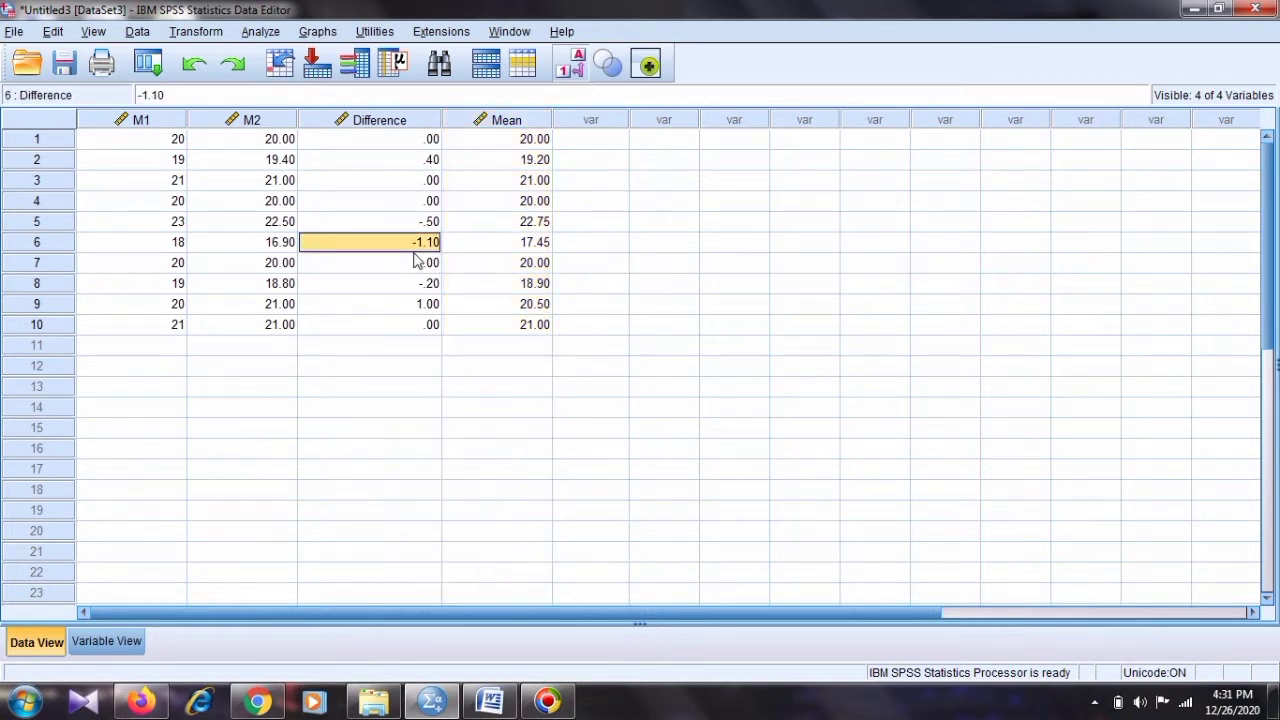
pyautogui.click(404, 122)
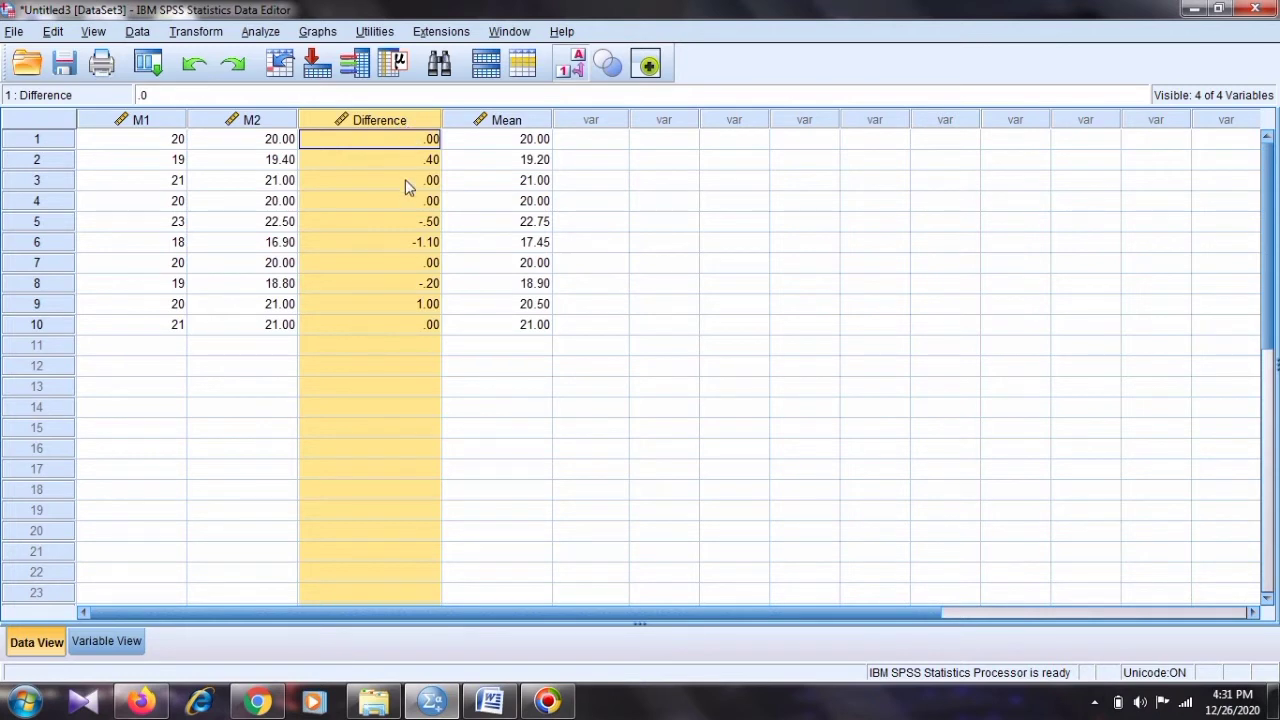
# Step: Reset the One-Sample T Test settings and run the test on the Difference variable with a test value of 0
pyautogui.click(259, 33)
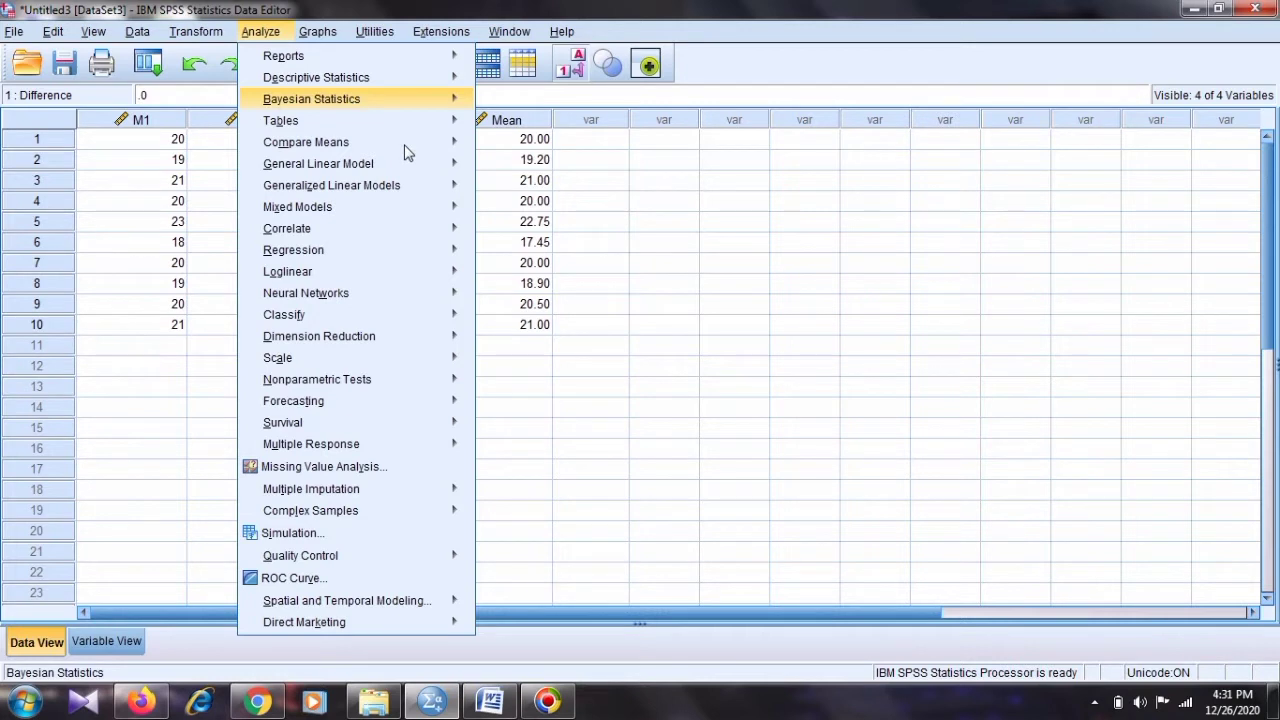
pyautogui.moveTo(372, 150)
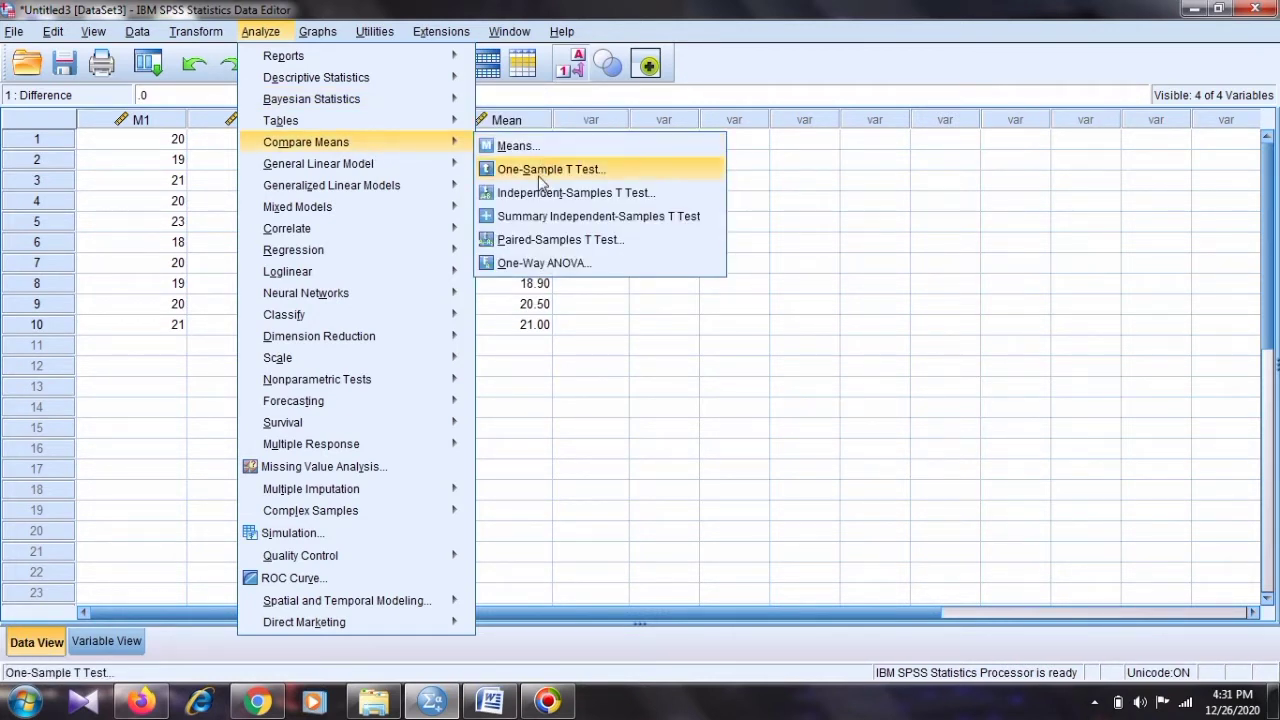
pyautogui.click(851, 340)
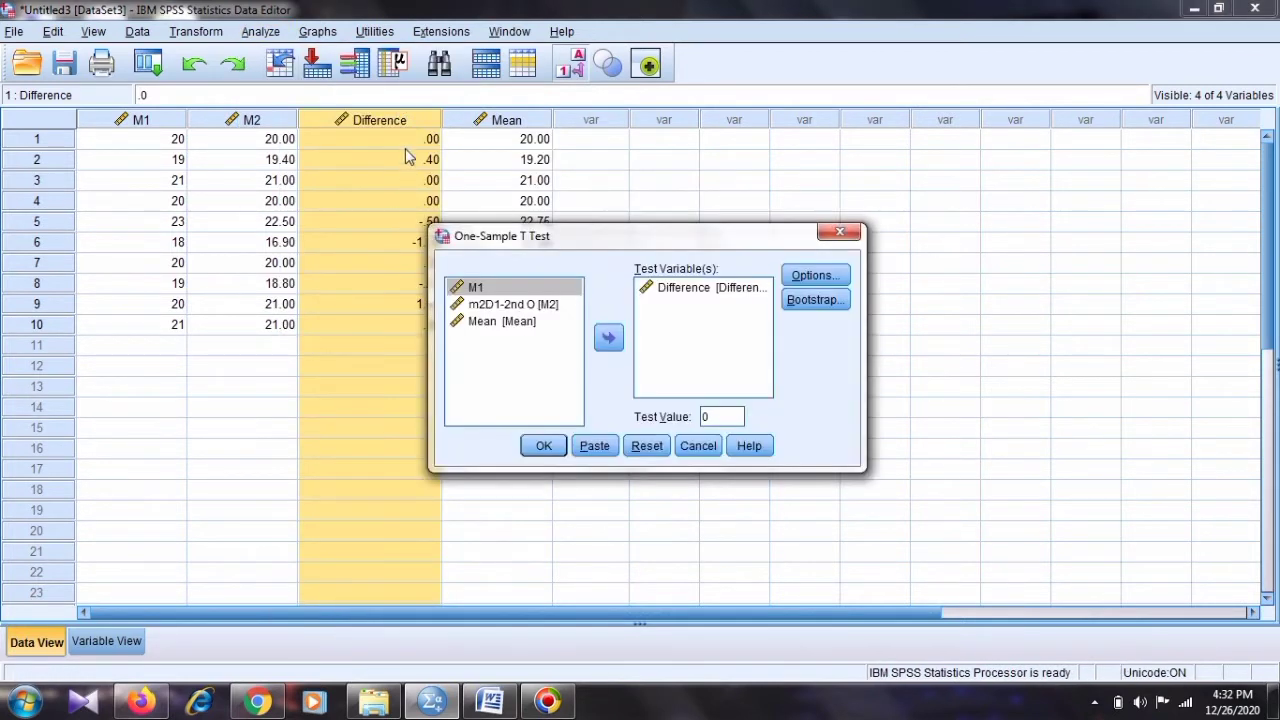
pyautogui.click(722, 290)
pyautogui.click(646, 446)
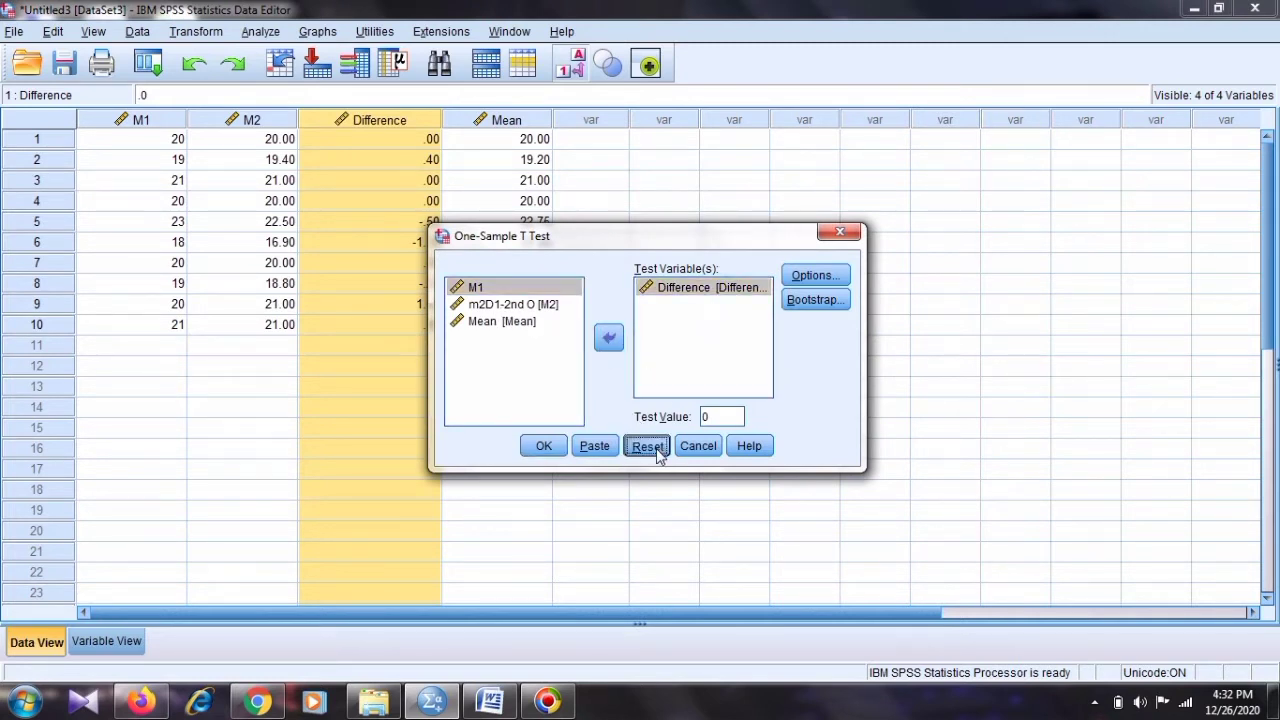
pyautogui.click(512, 322)
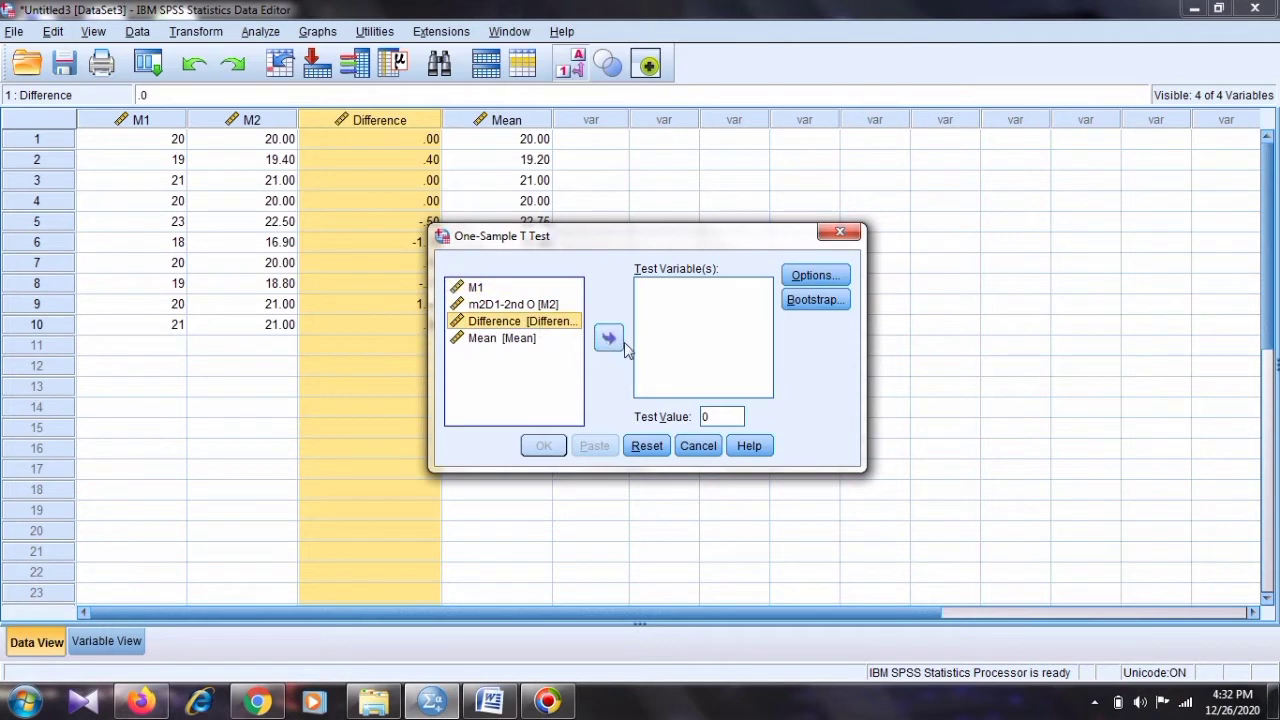
pyautogui.click(609, 338)
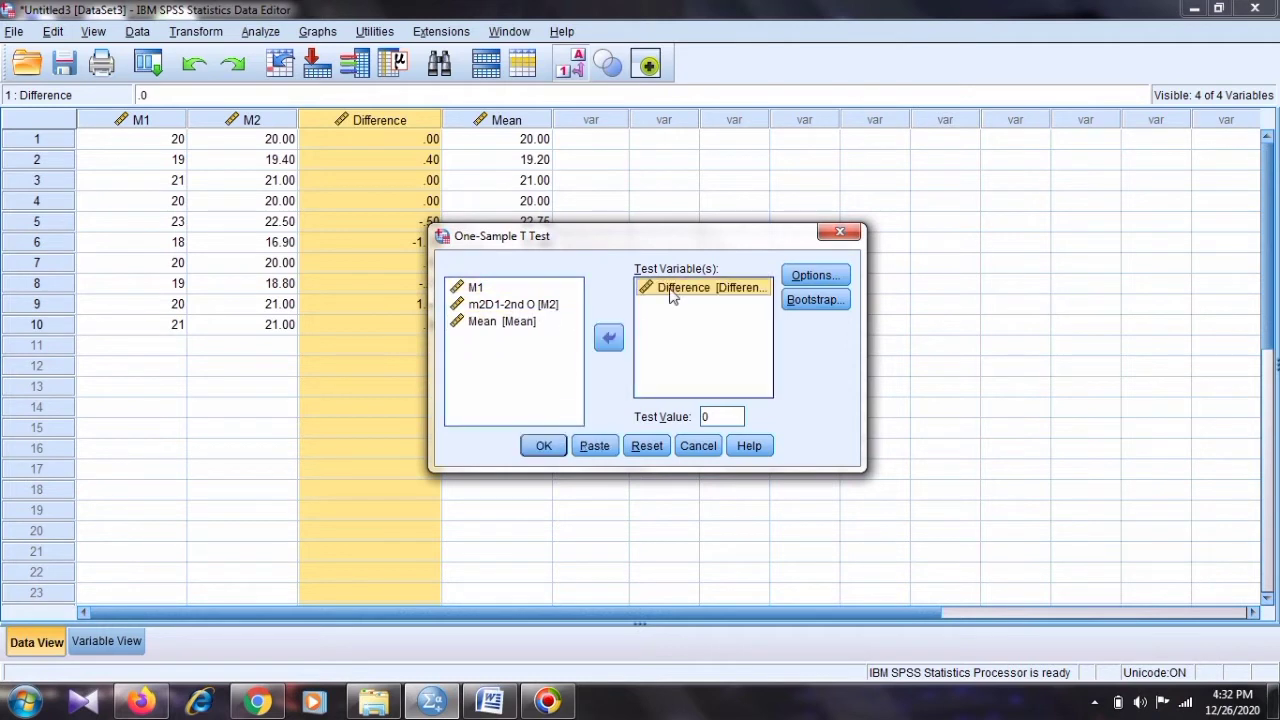
pyautogui.doubleClick(730, 421)
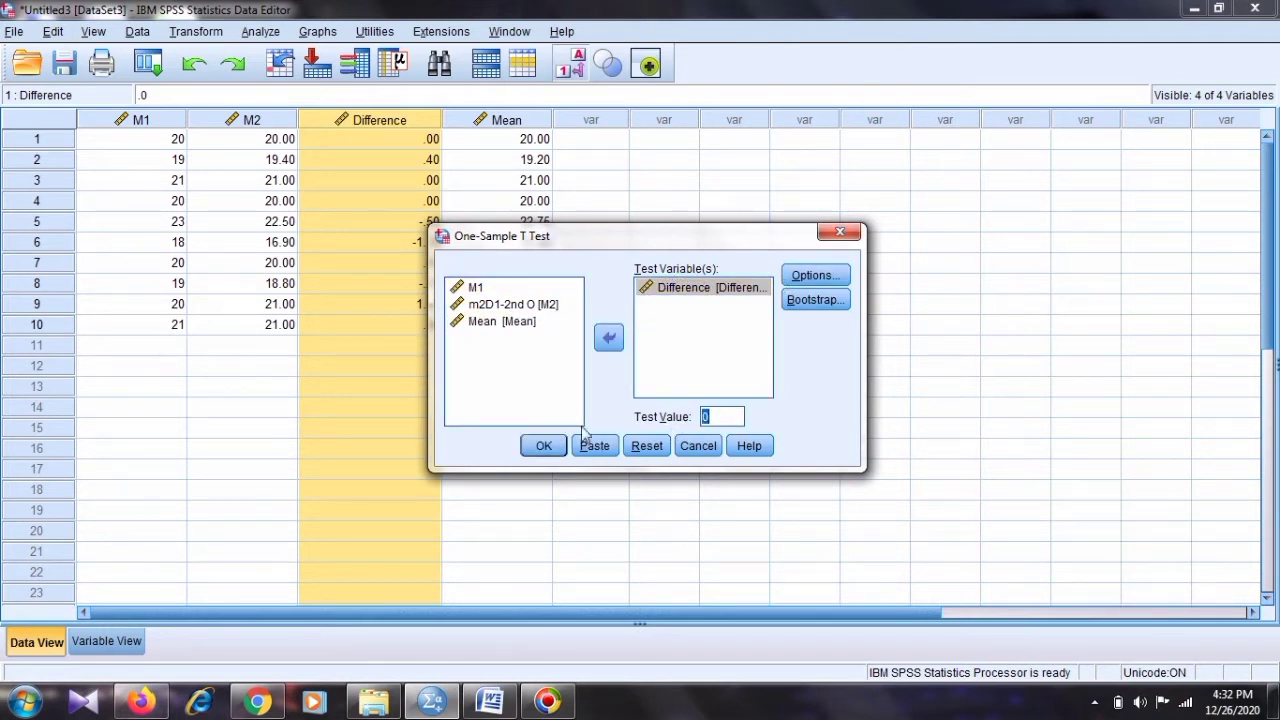
pyautogui.click(545, 448)
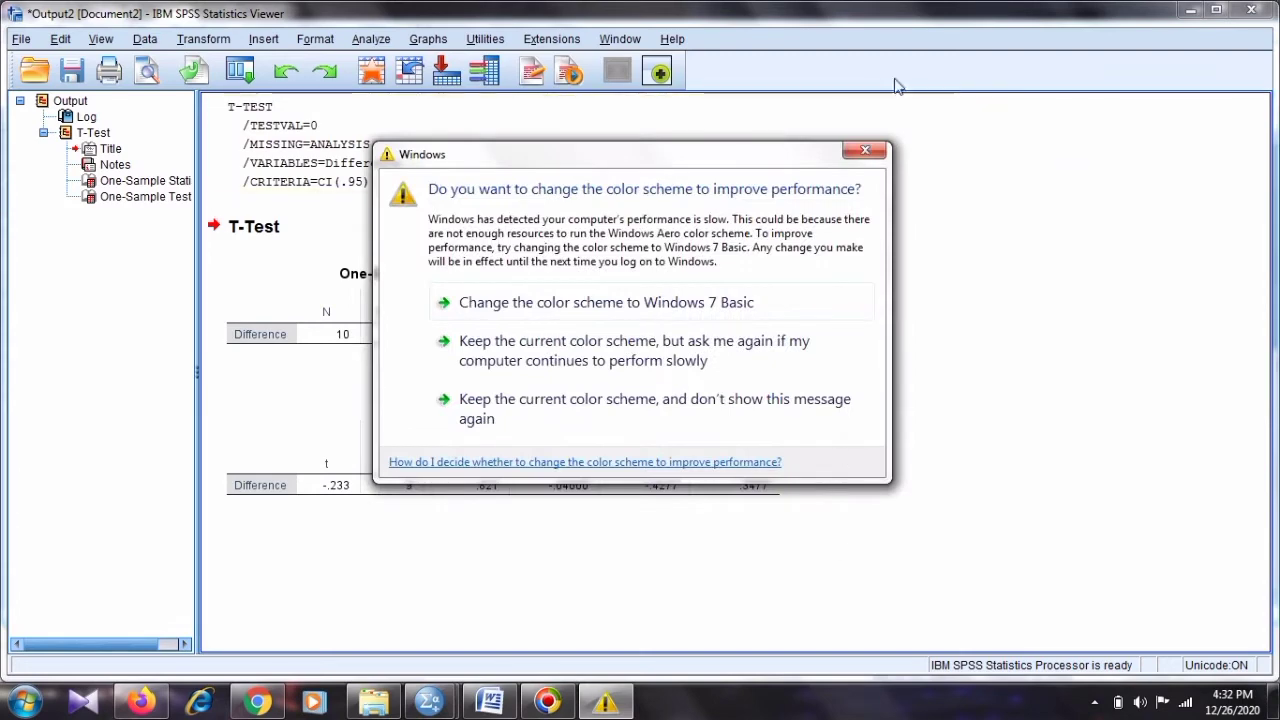
pyautogui.click(868, 152)
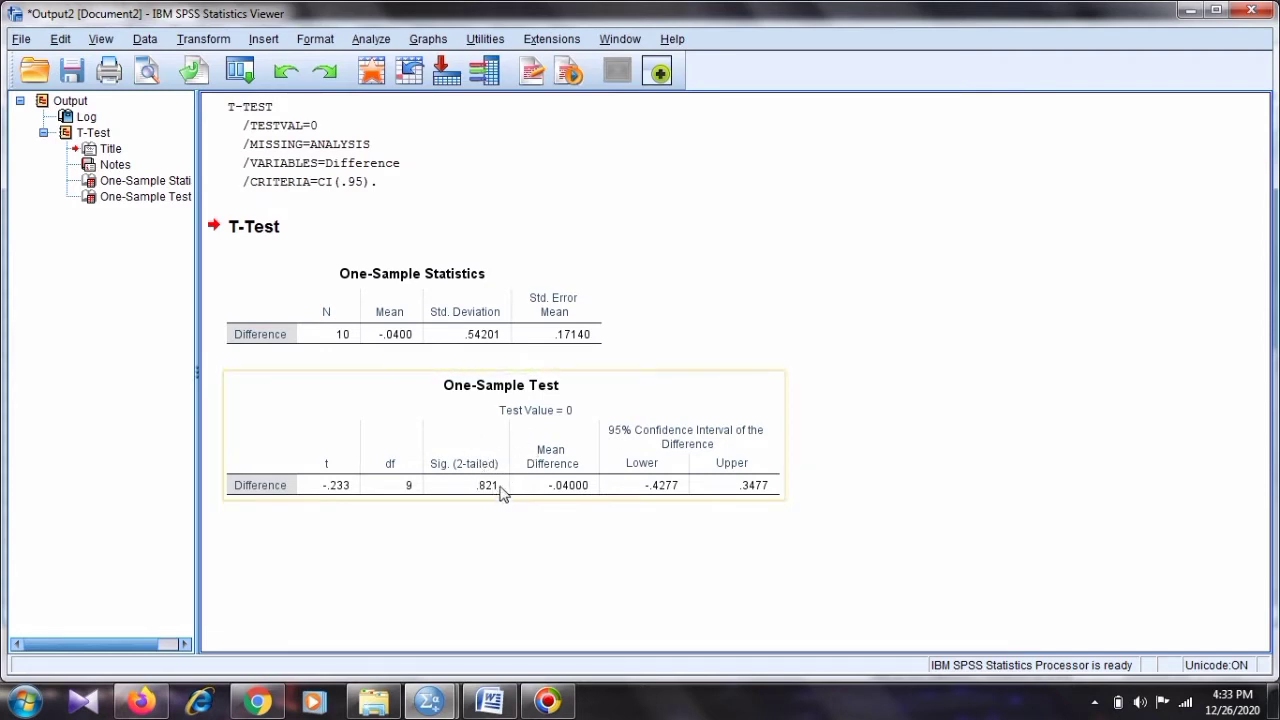
# Step: Return to the dataset, start defining a simple scatterplot and clear its previous variable assignments
pyautogui.click(1189, 10)
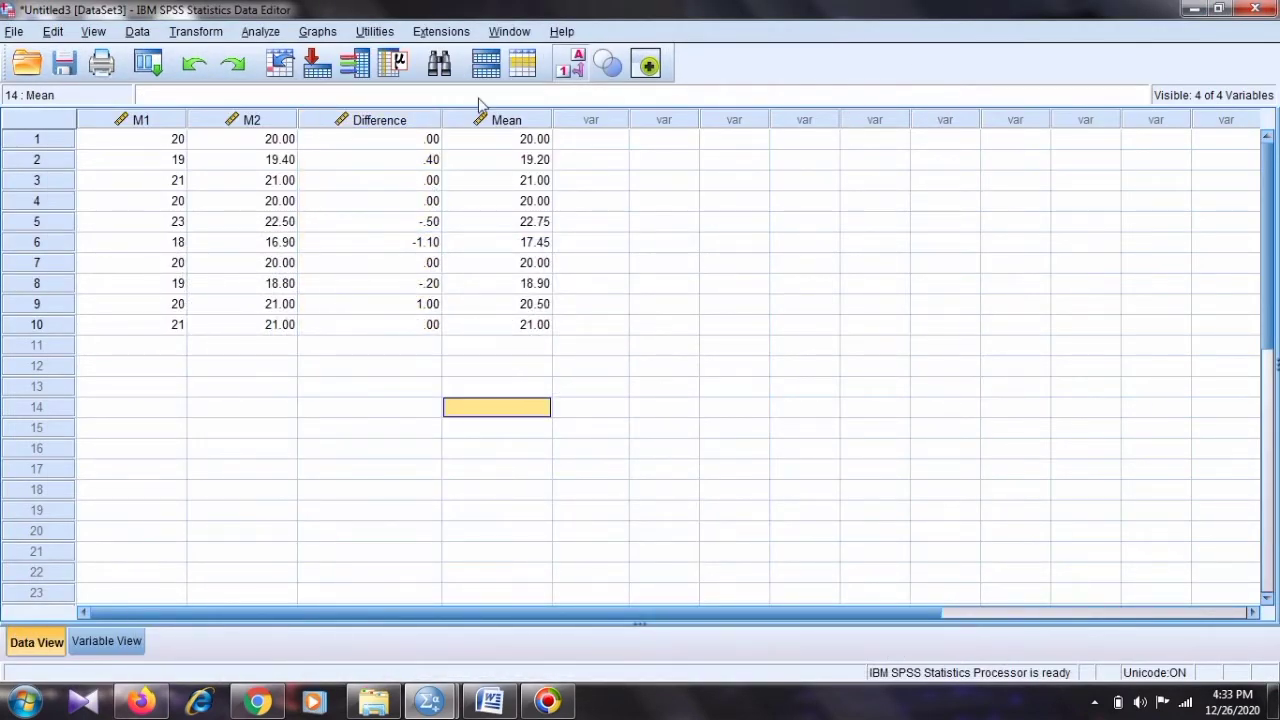
pyautogui.click(318, 31)
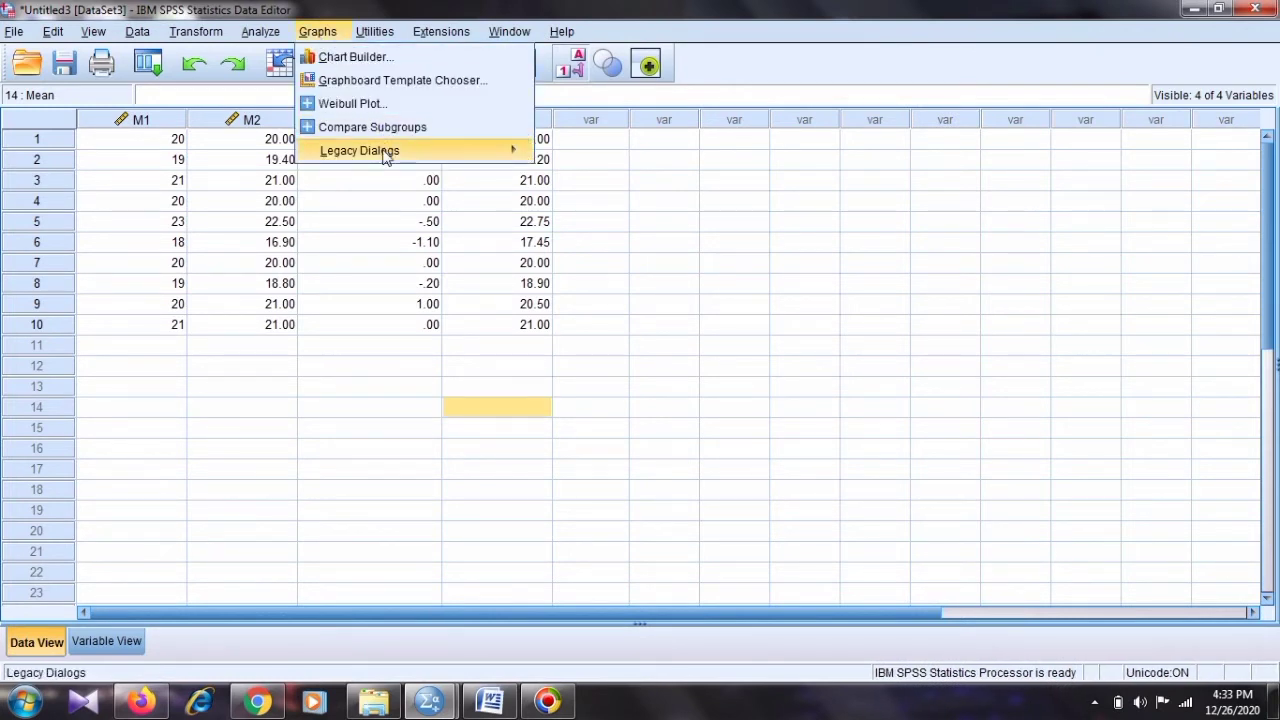
pyautogui.moveTo(387, 156)
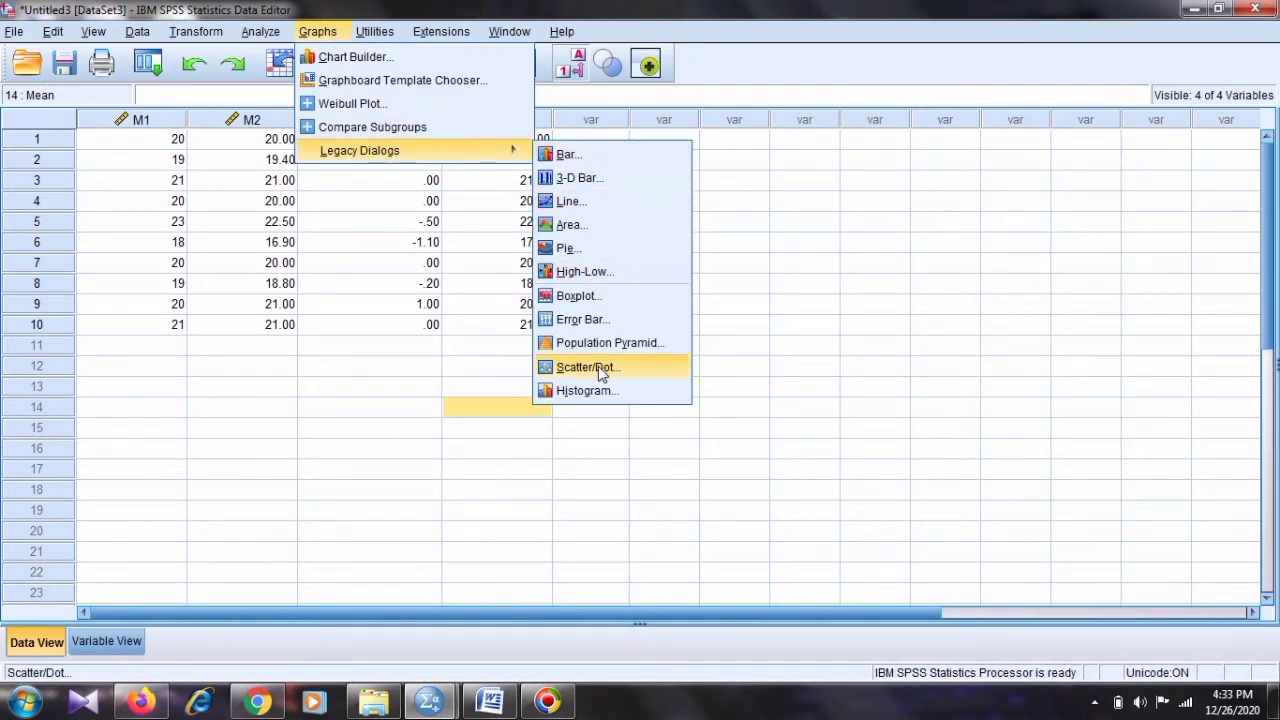
pyautogui.click(590, 367)
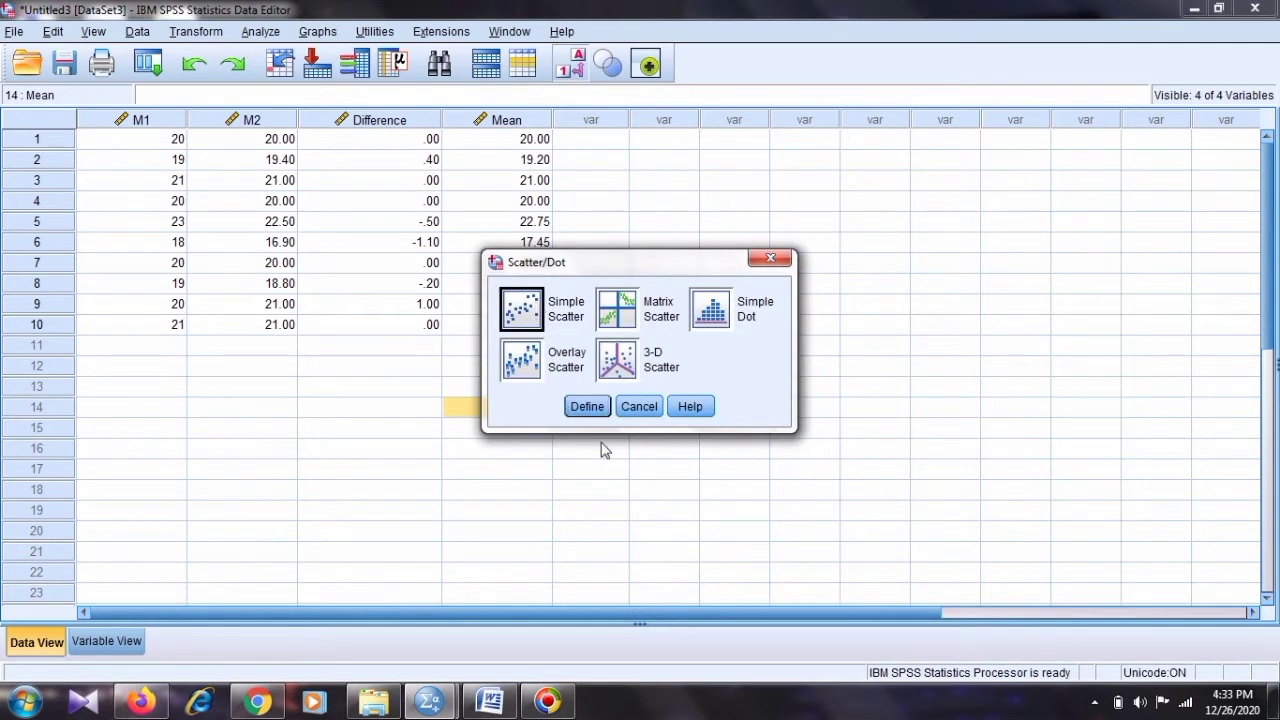
pyautogui.click(588, 406)
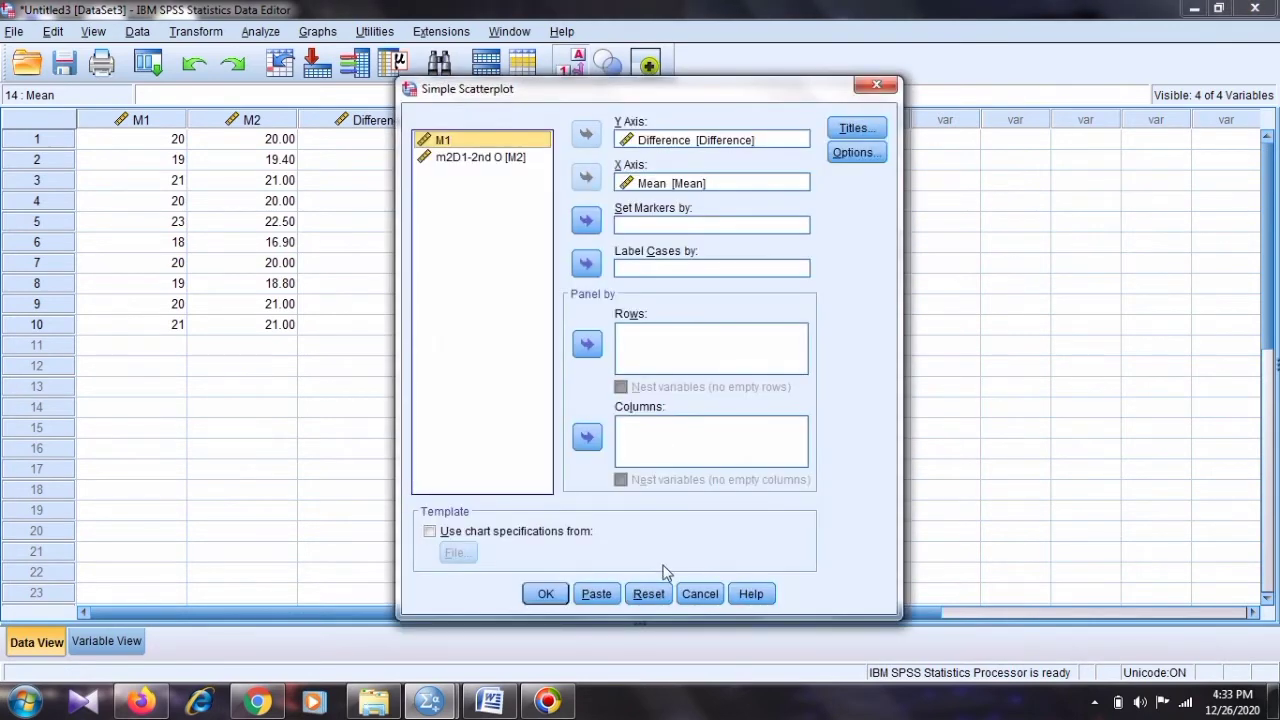
pyautogui.click(655, 594)
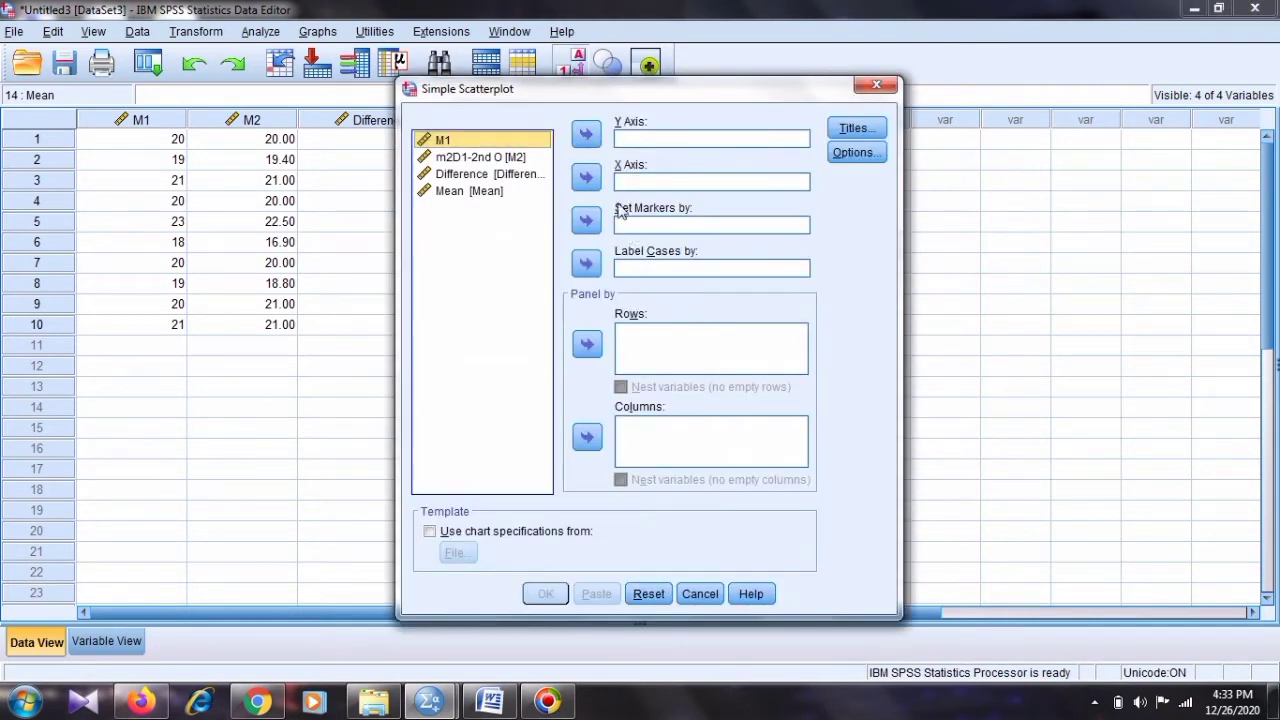
# Step: Assign Difference to the Y axis and Mean to the X axis, and generate the simple scatterplot
pyautogui.click(512, 174)
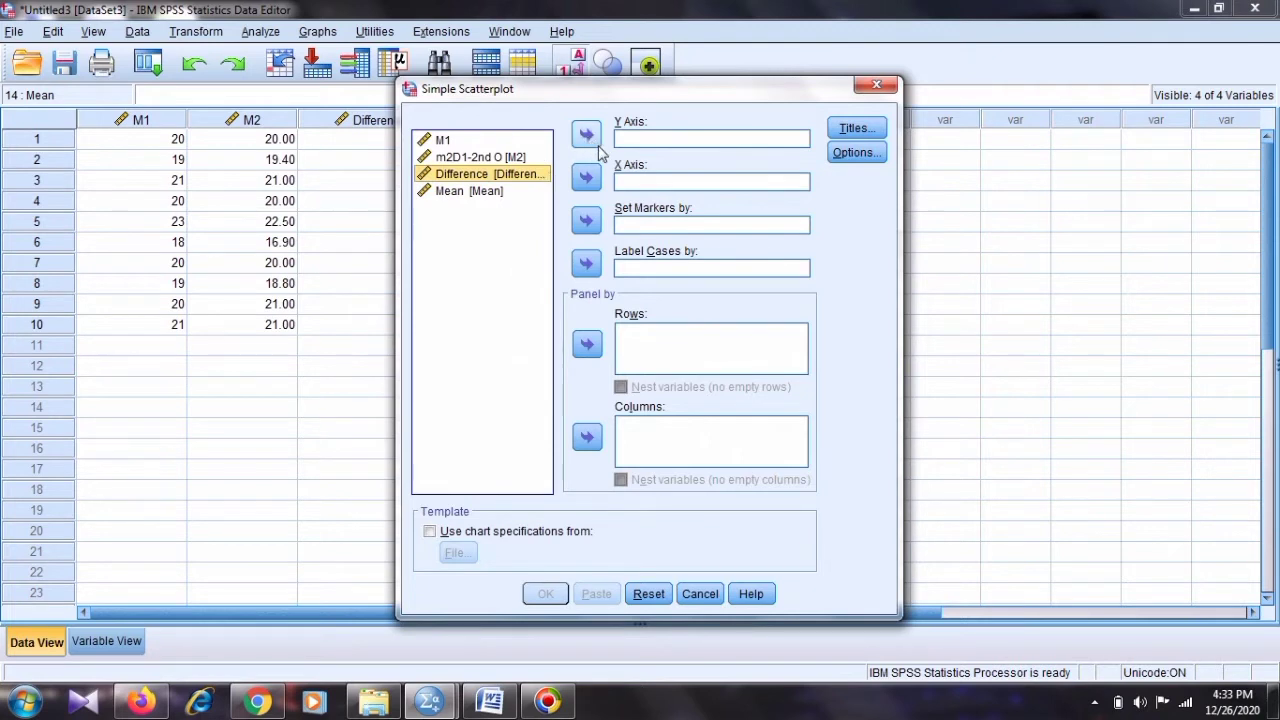
pyautogui.click(587, 134)
pyautogui.click(467, 176)
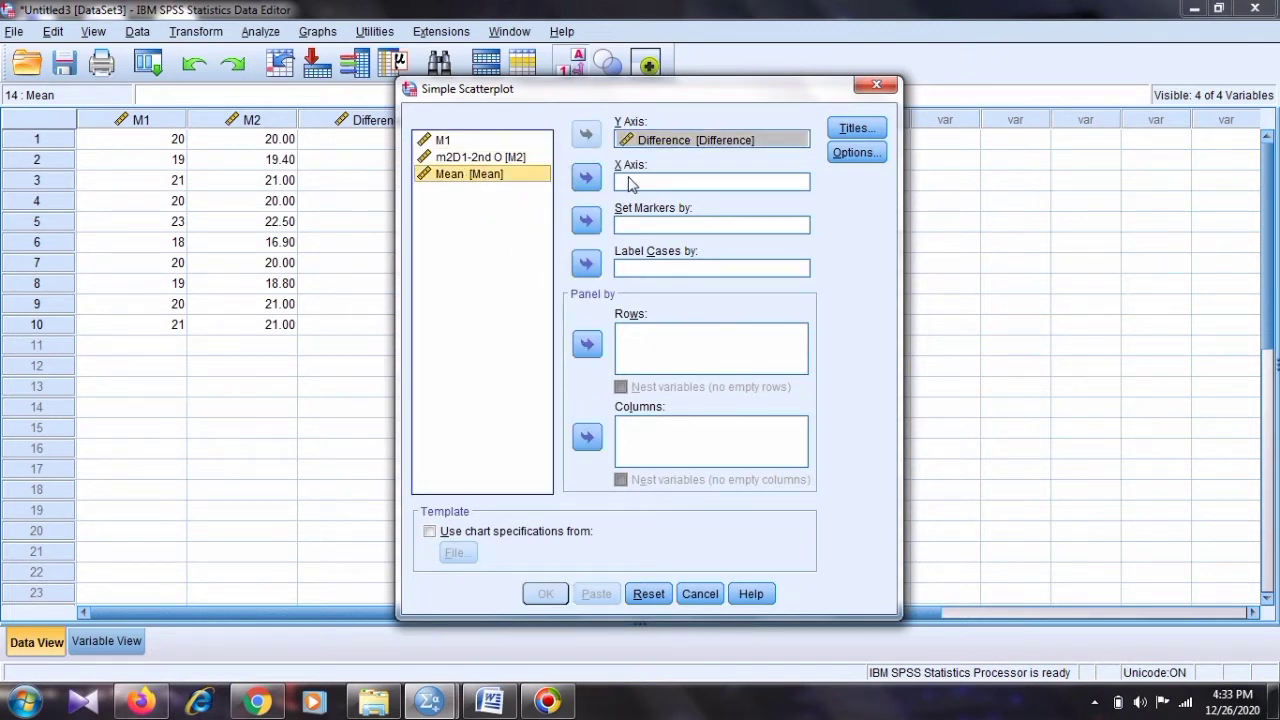
pyautogui.click(587, 177)
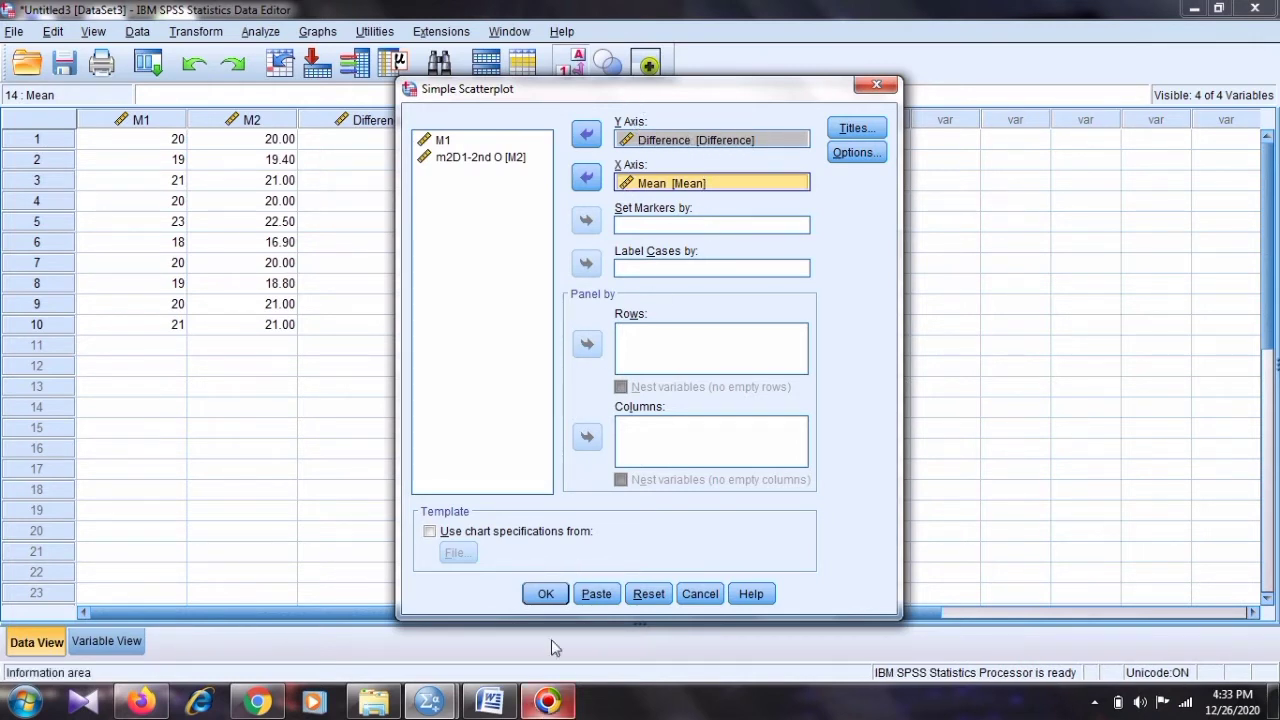
pyautogui.click(545, 593)
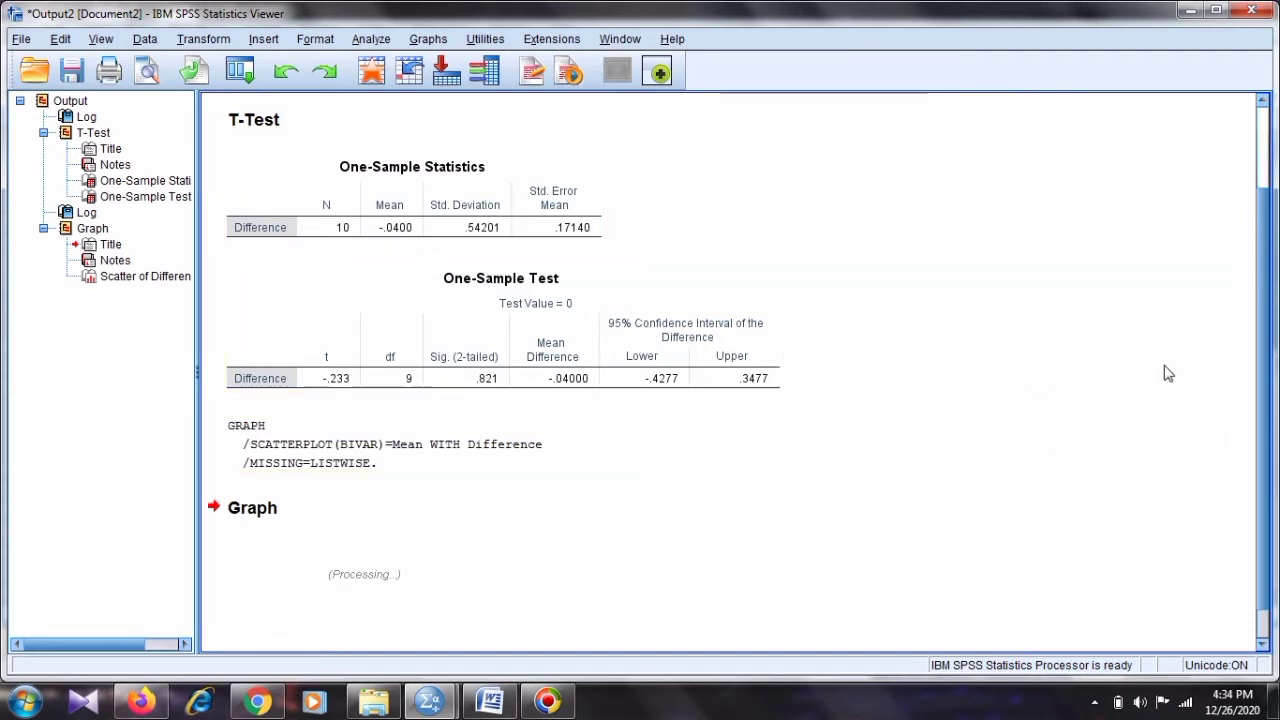
# Step: Open the Difference versus Mean scatterplot for editing in a maximized Chart Editor
pyautogui.moveTo(1263, 200); pyautogui.dragTo(1263, 468)
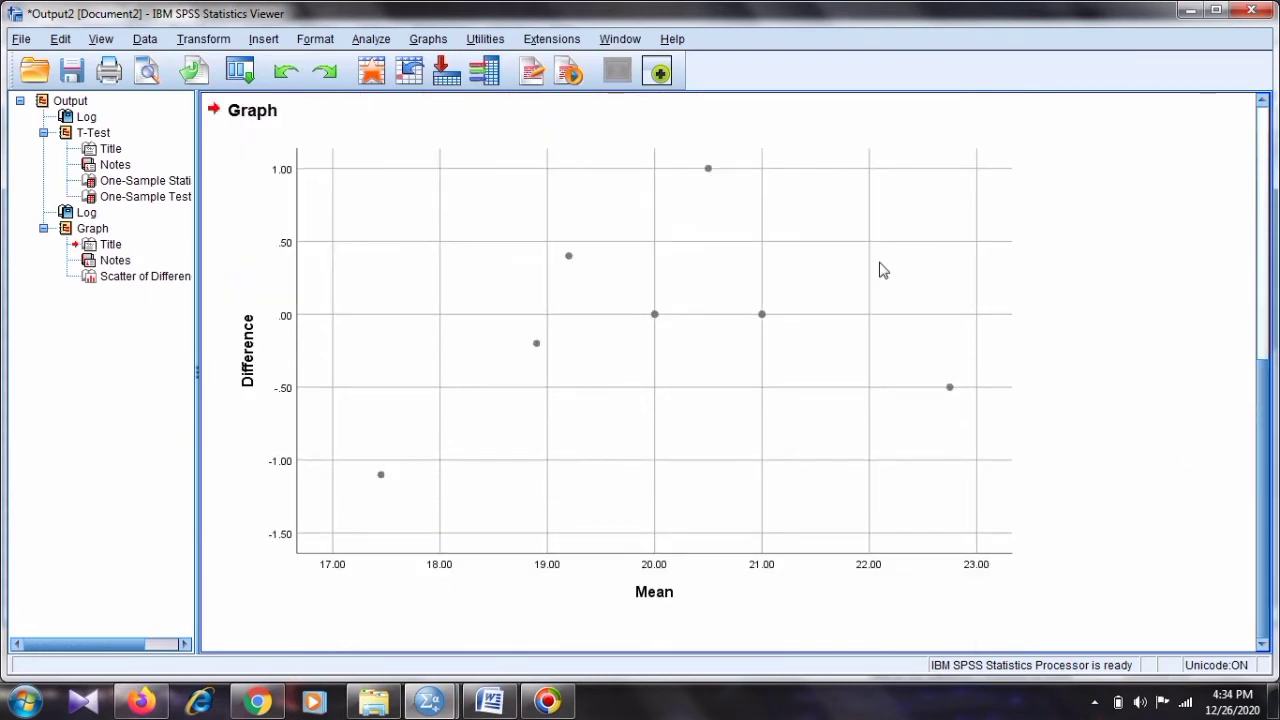
pyautogui.click(700, 349)
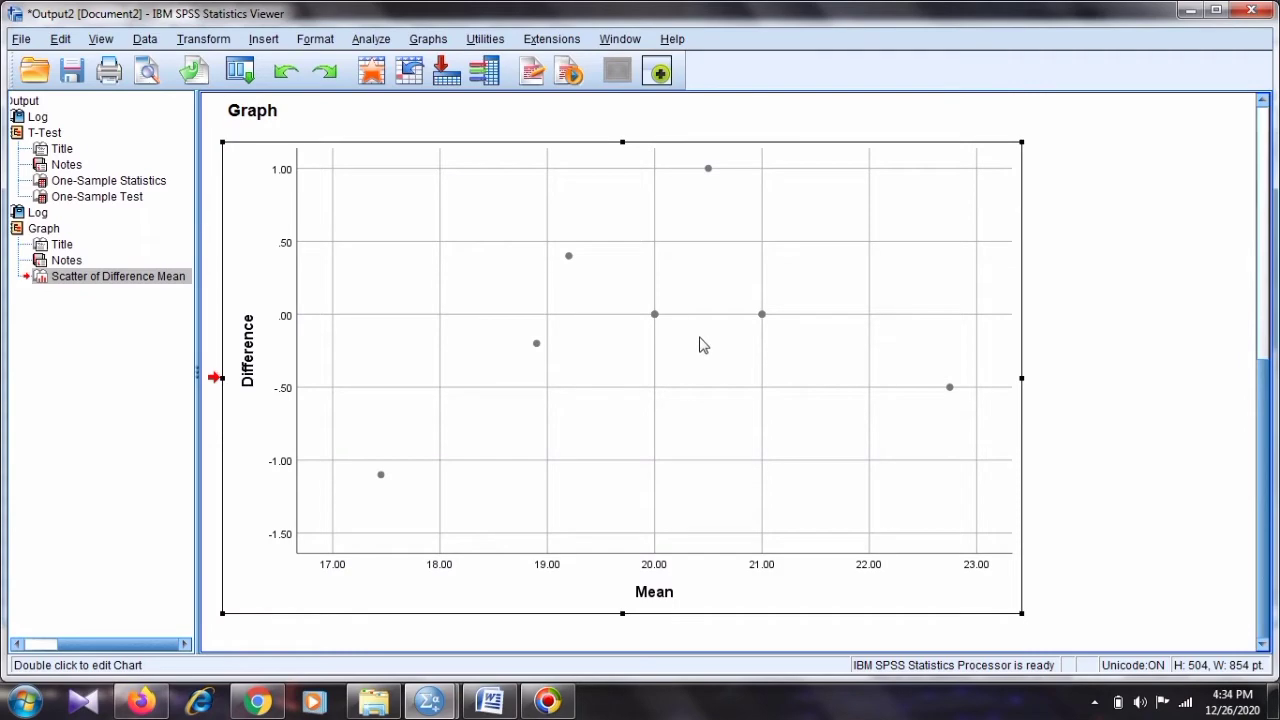
pyautogui.doubleClick(700, 338)
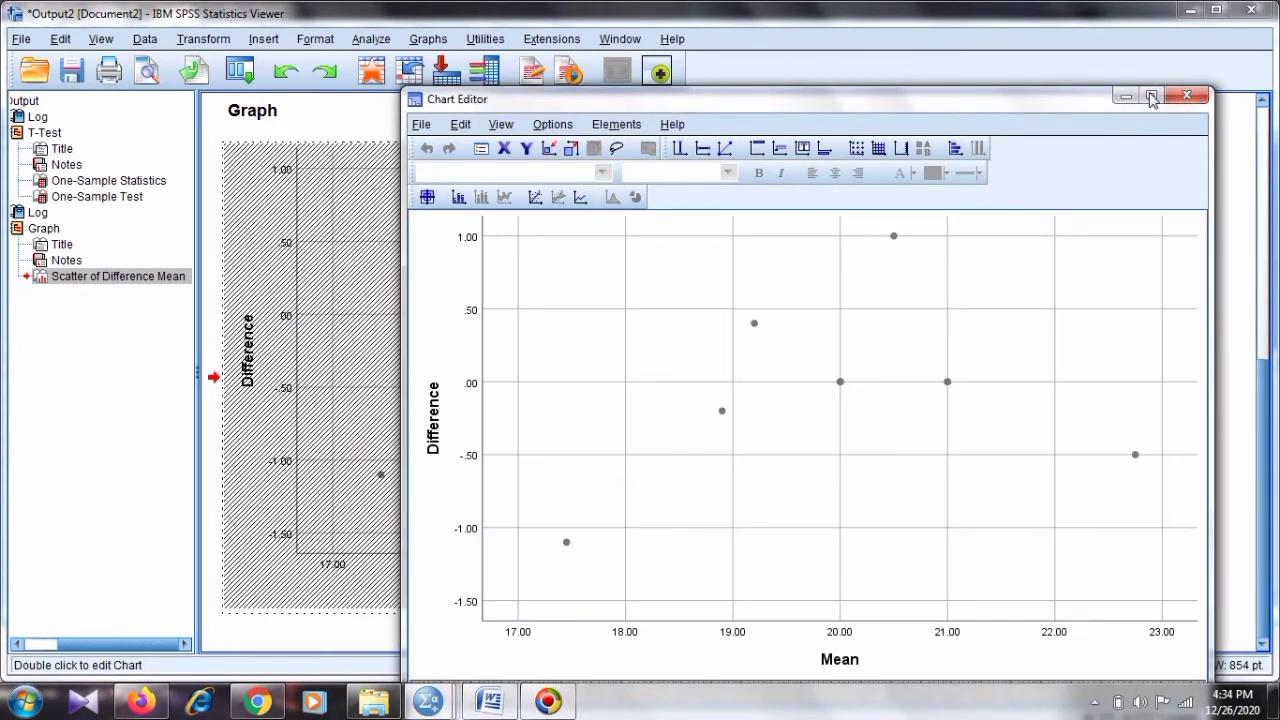
pyautogui.click(1150, 96)
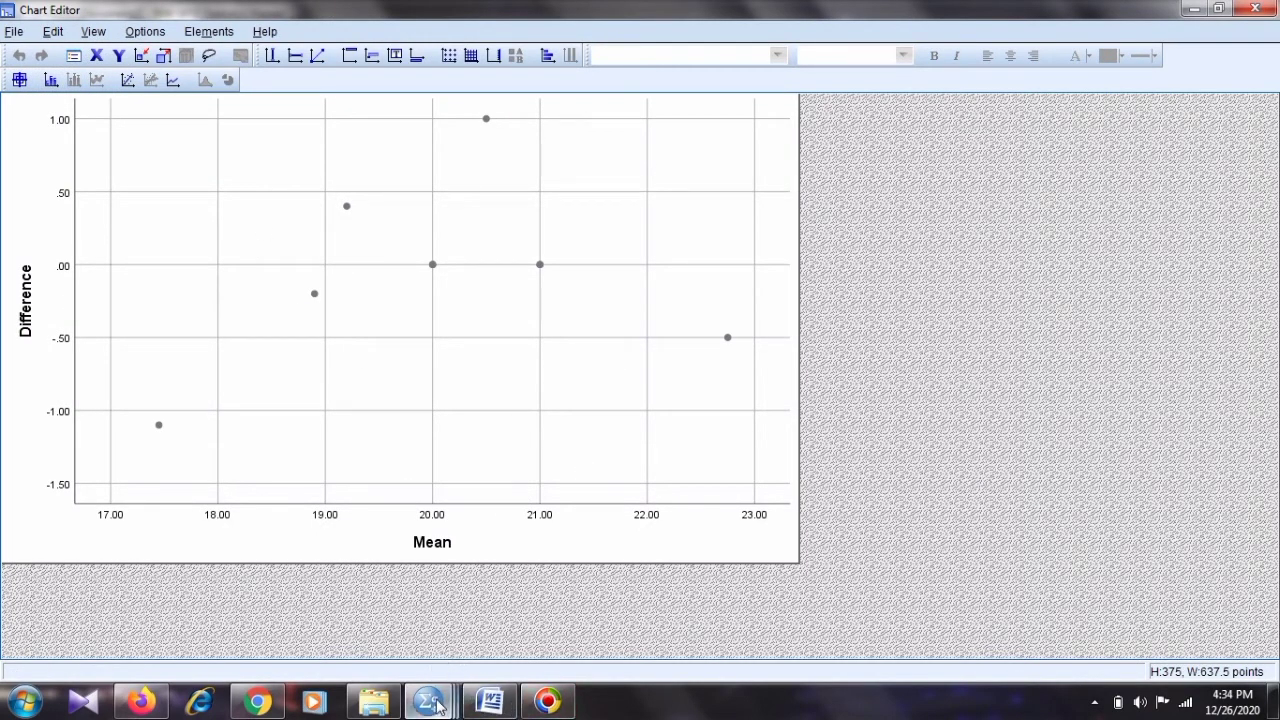
# Step: Check the mean difference in the One-Sample T Test output, and return to the Chart Editor
pyautogui.moveTo(440, 706)
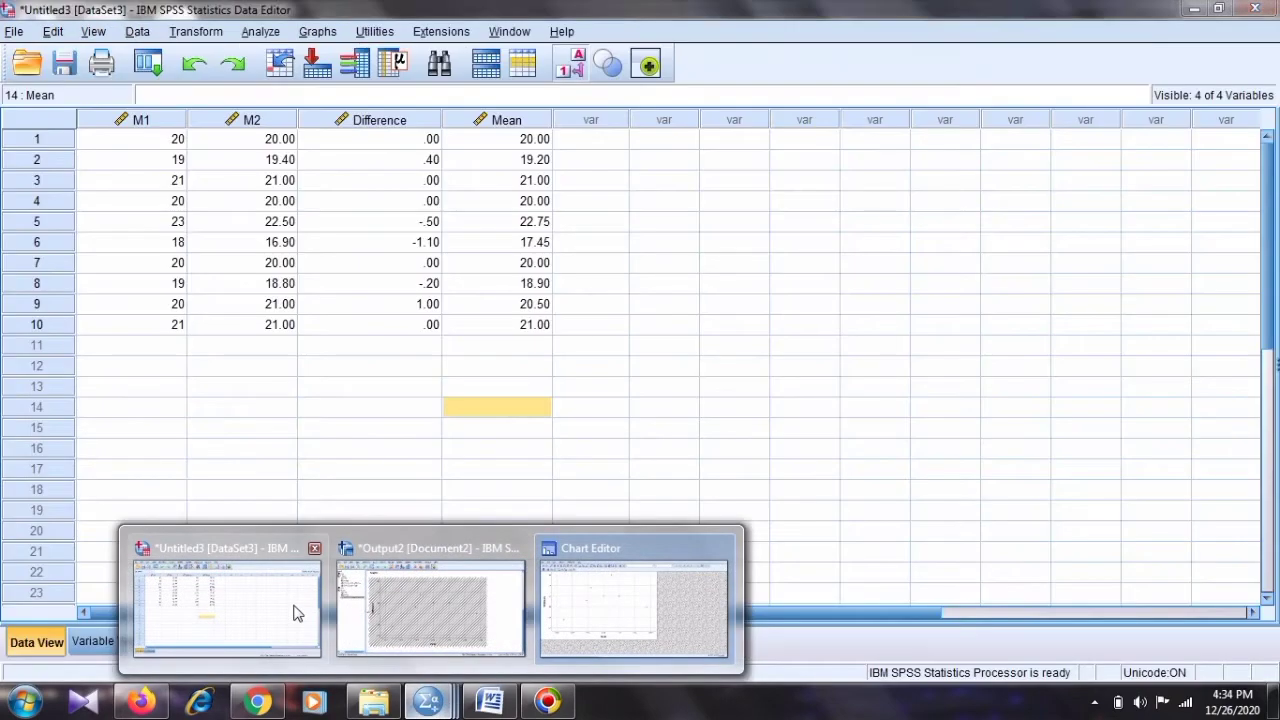
pyautogui.click(400, 607)
pyautogui.scroll(5, 497, 424)
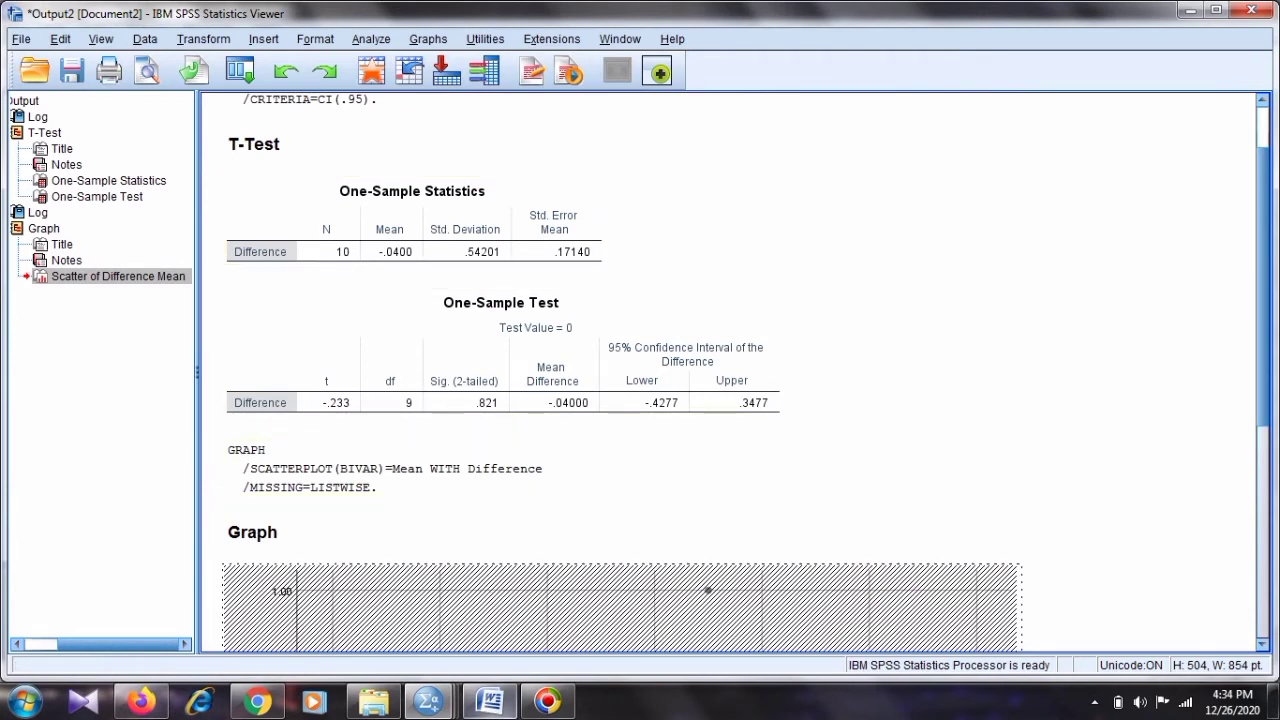
pyautogui.moveTo(429, 700)
pyautogui.click(615, 619)
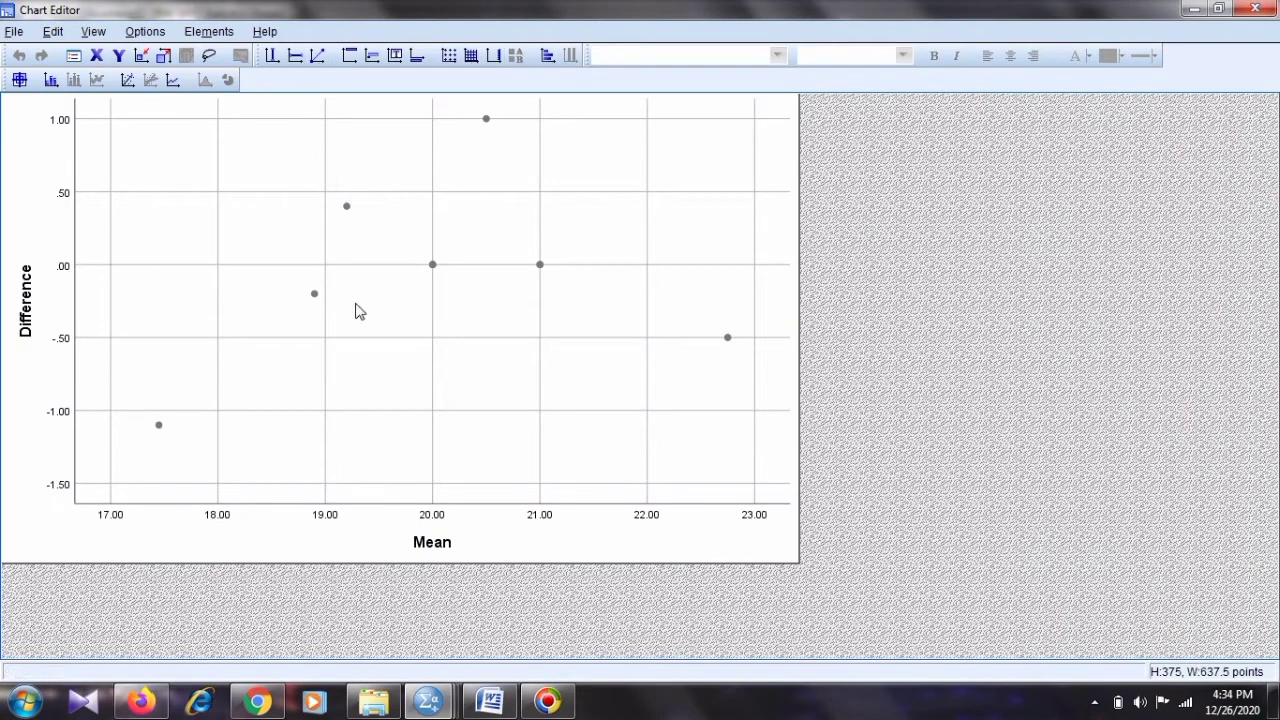
# Step: Add a Y-axis reference line to the scatterplot at position -0.04 for the mean difference
pyautogui.click(296, 58)
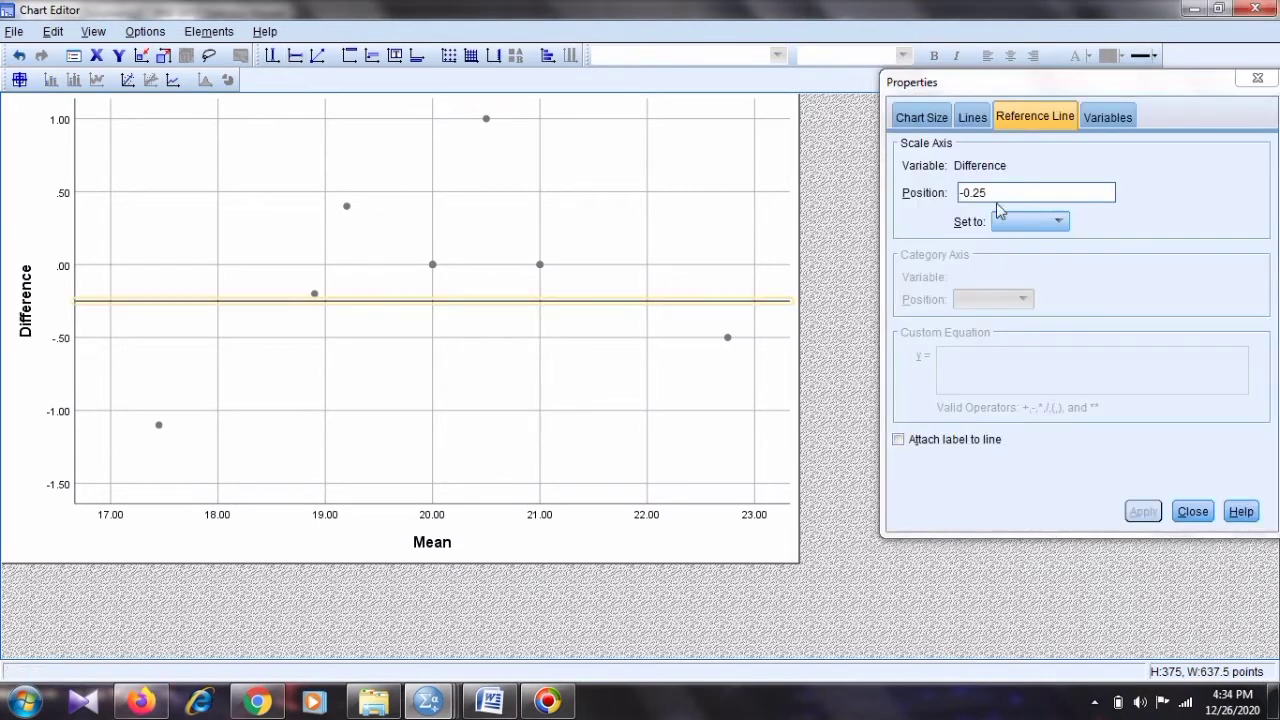
pyautogui.click(998, 197)
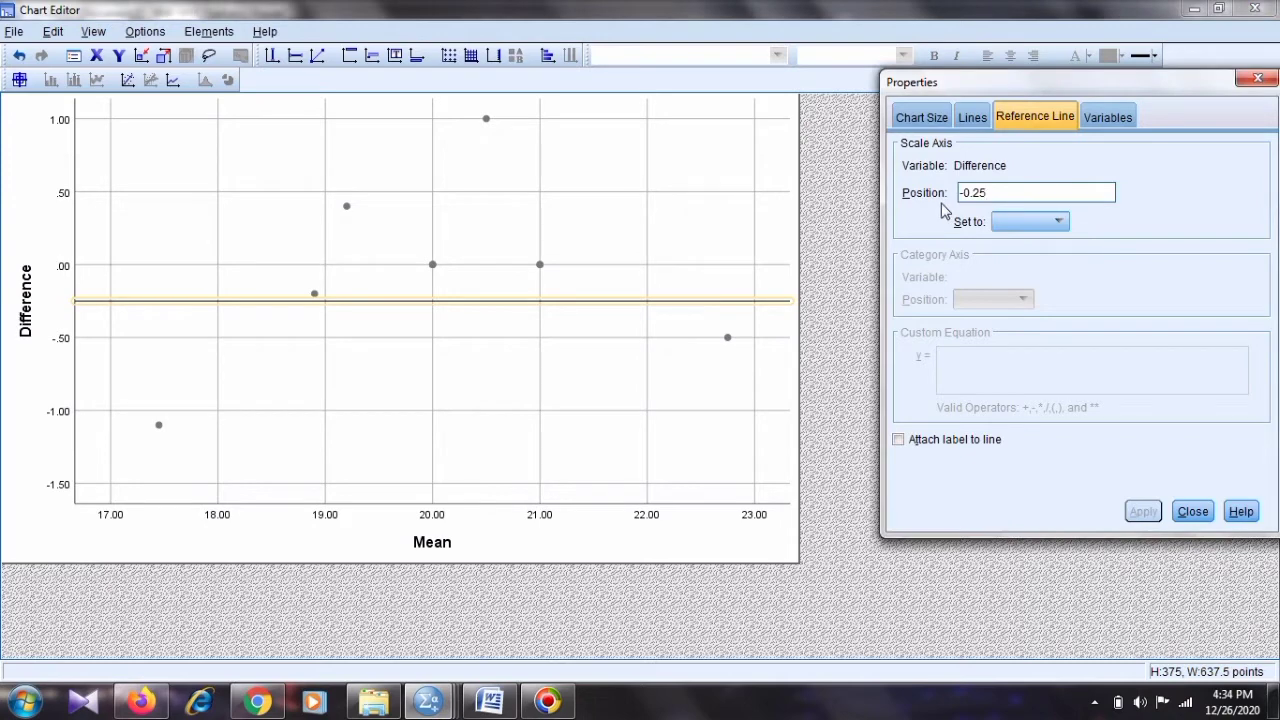
pyautogui.press('BackSpace')
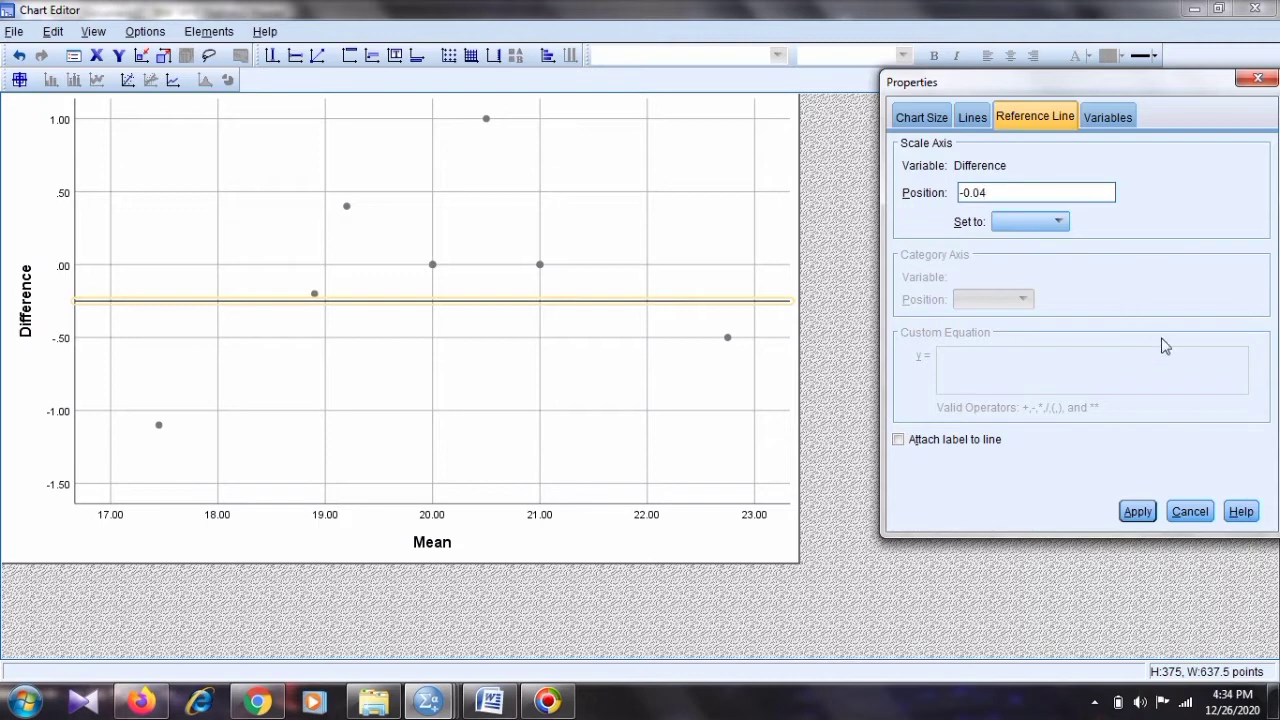
pyautogui.click(1135, 511)
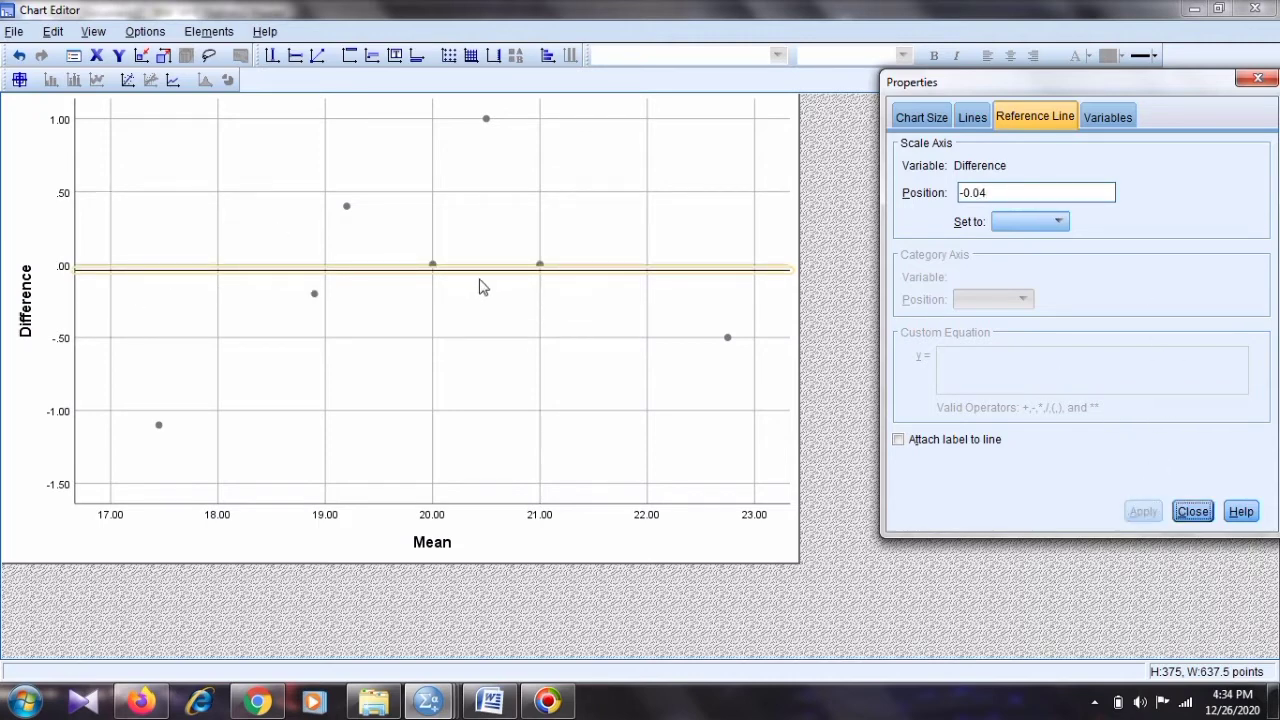
pyautogui.click(1257, 82)
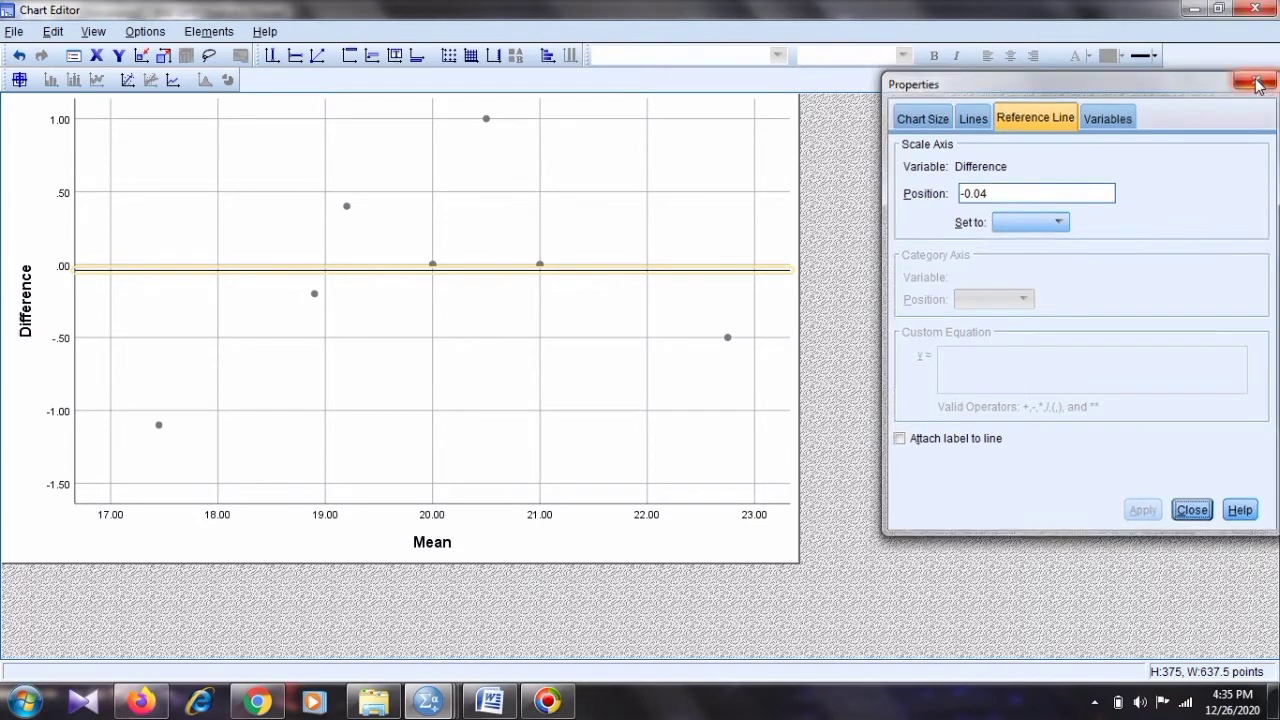
# Step: Switch to the Word document and review the upper and lower limit formulas, including the 1.96 factor and standard deviation terms
pyautogui.click(506, 702)
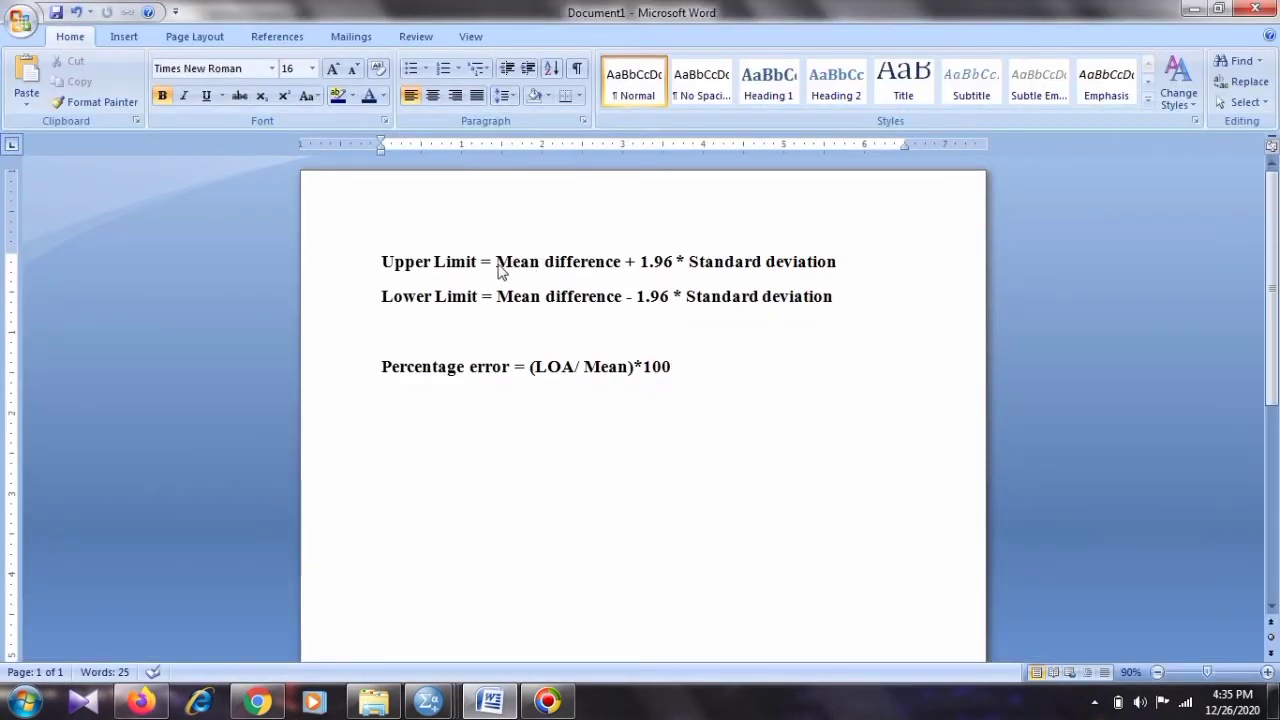
pyautogui.moveTo(497, 266); pyautogui.dragTo(800, 268)
pyautogui.click(669, 297)
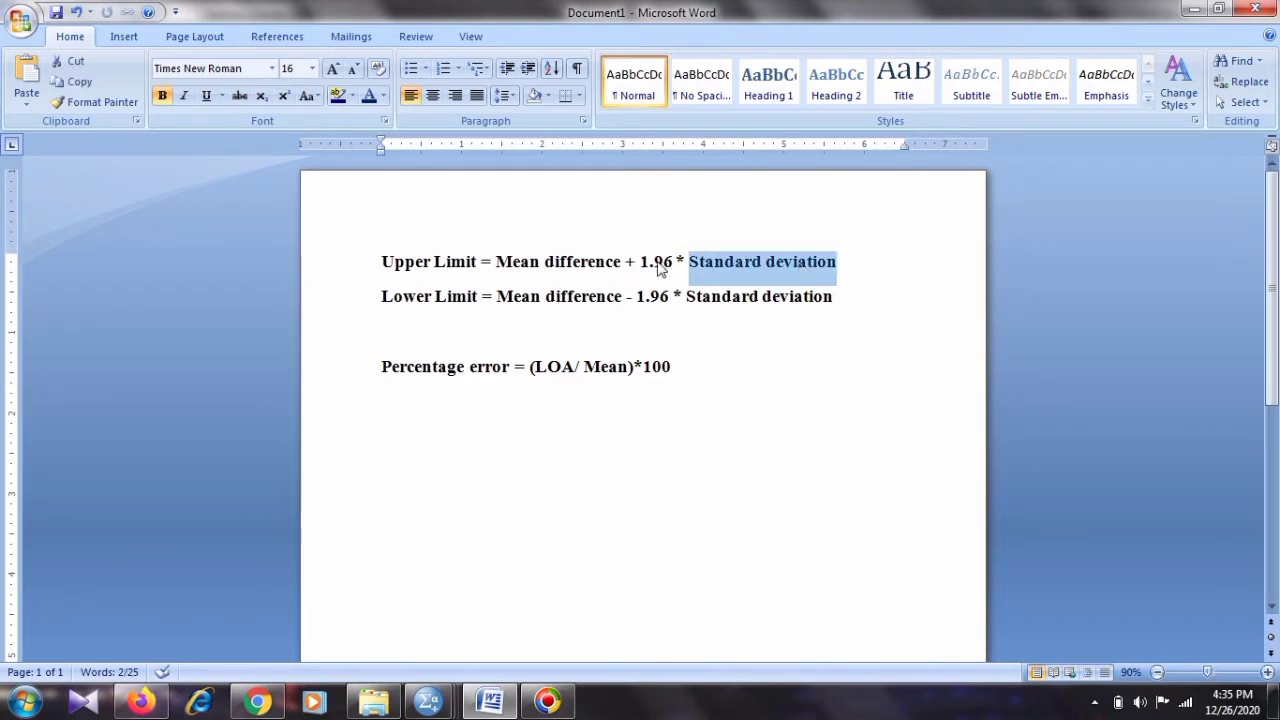
pyautogui.moveTo(644, 264); pyautogui.dragTo(677, 272)
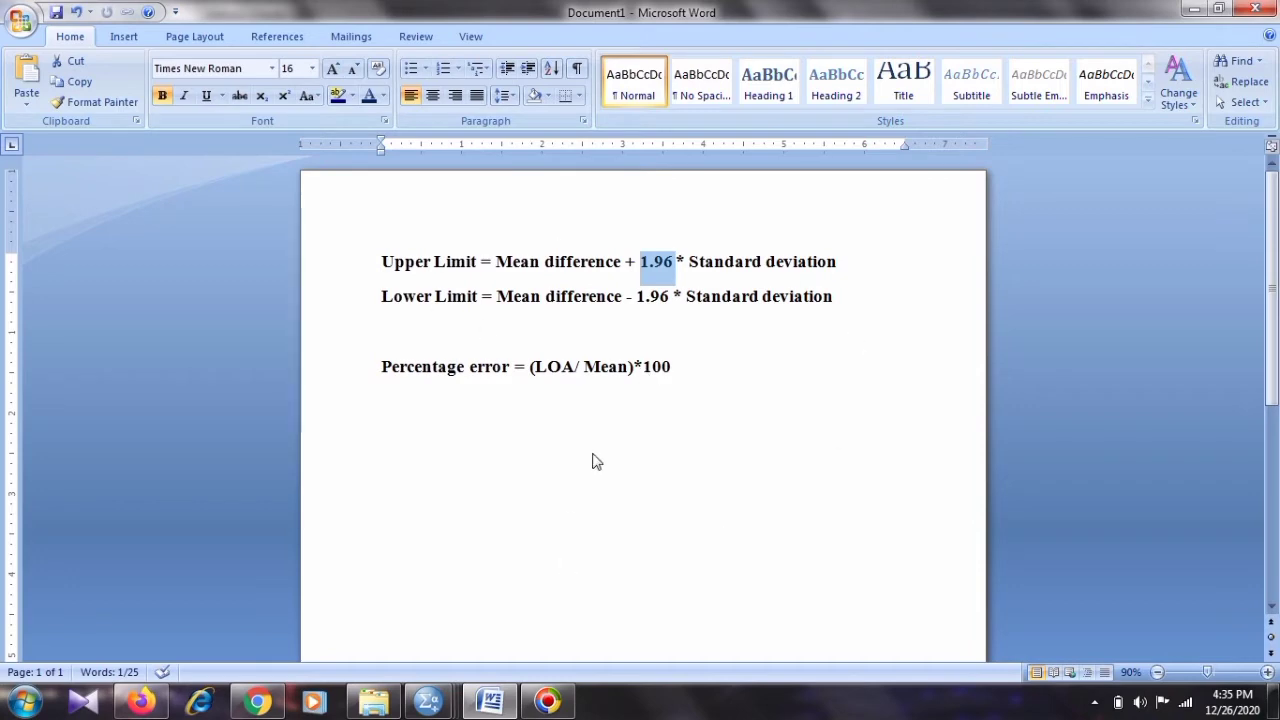
pyautogui.click(730, 421)
pyautogui.moveTo(643, 266); pyautogui.dragTo(675, 275)
pyautogui.click(850, 158)
pyautogui.click(686, 286)
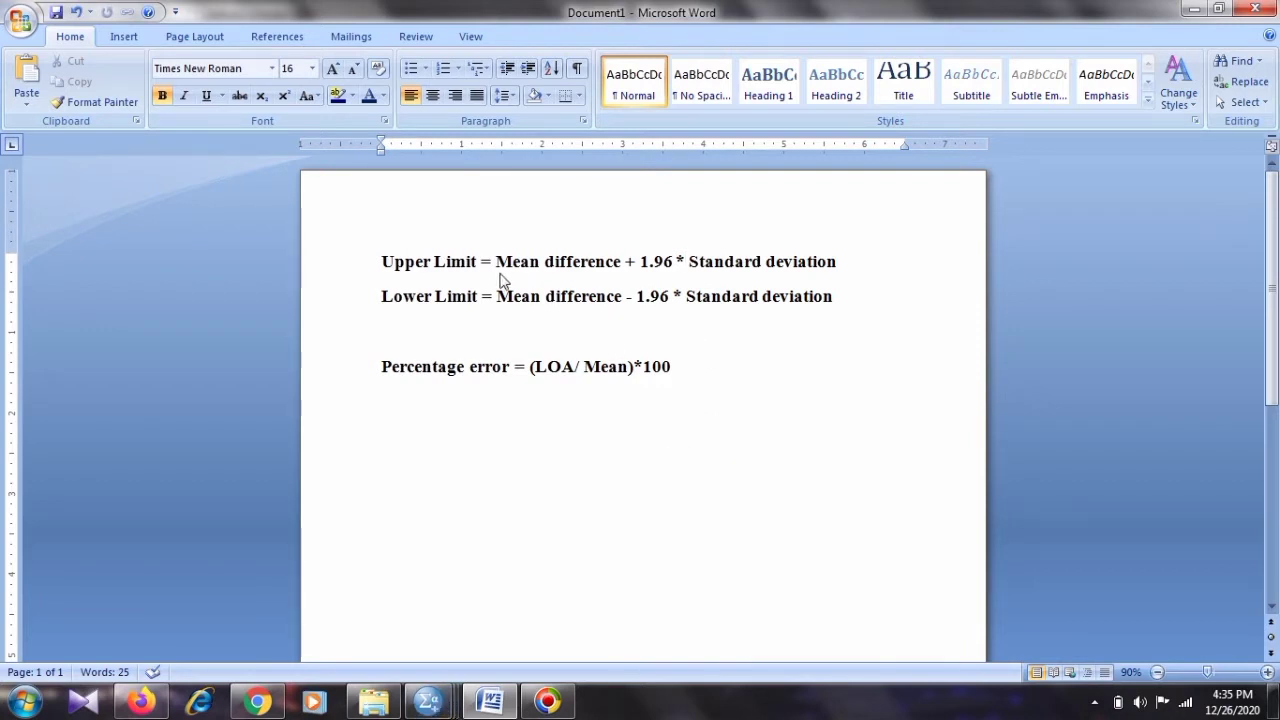
pyautogui.moveTo(383, 263); pyautogui.dragTo(491, 263)
pyautogui.moveTo(437, 297); pyautogui.dragTo(625, 312)
pyautogui.click(571, 381)
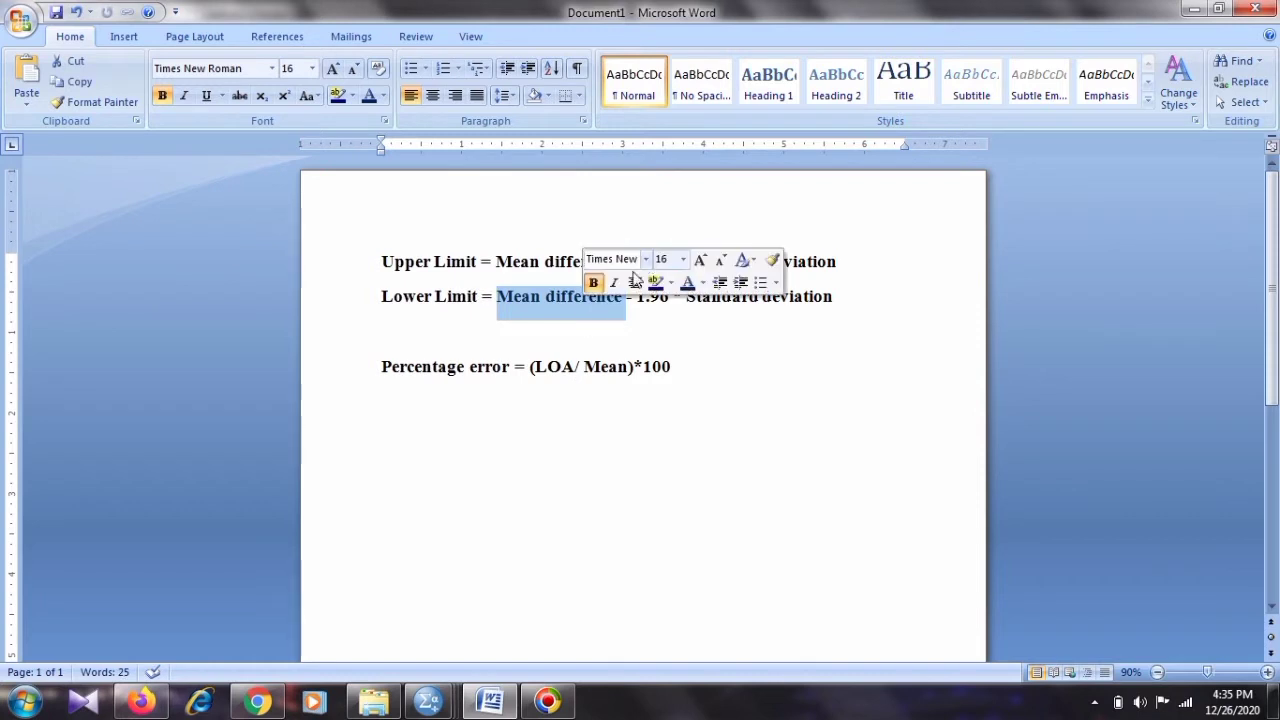
pyautogui.click(674, 331)
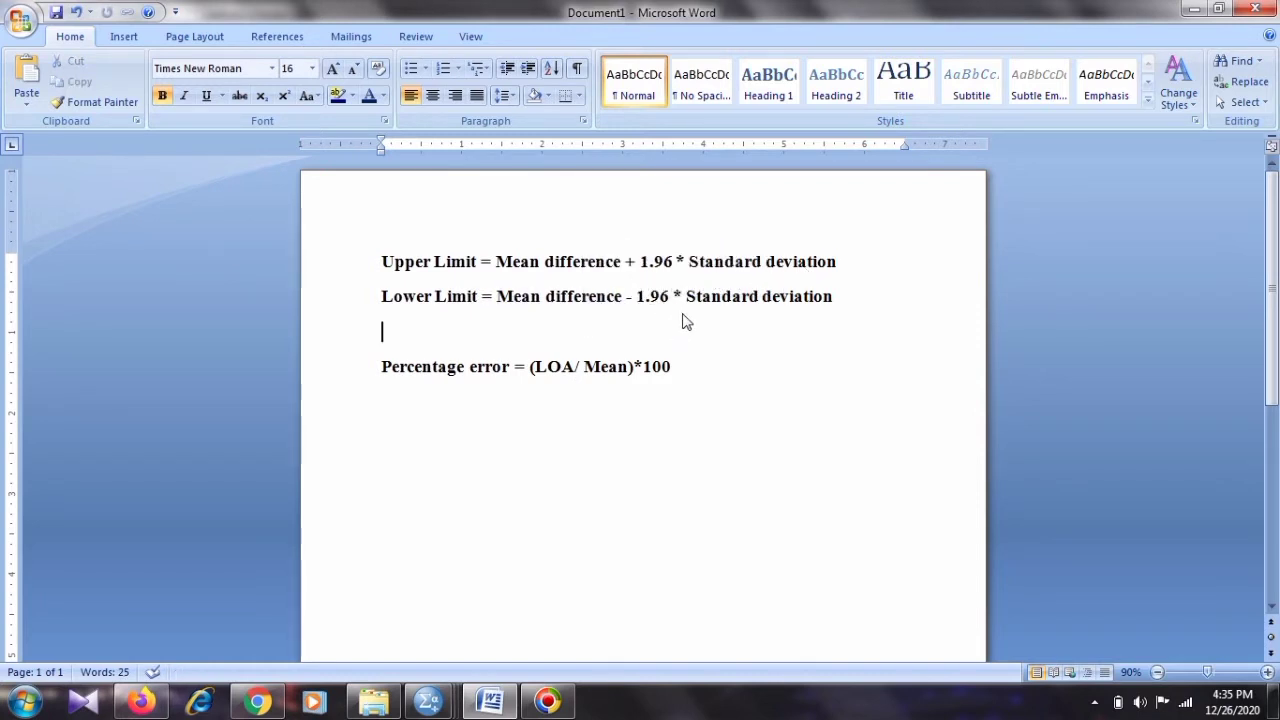
# Step: Switch to the SPSS output to read the mean and standard deviation of Difference, and return to the Chart Editor
pyautogui.moveTo(409, 690)
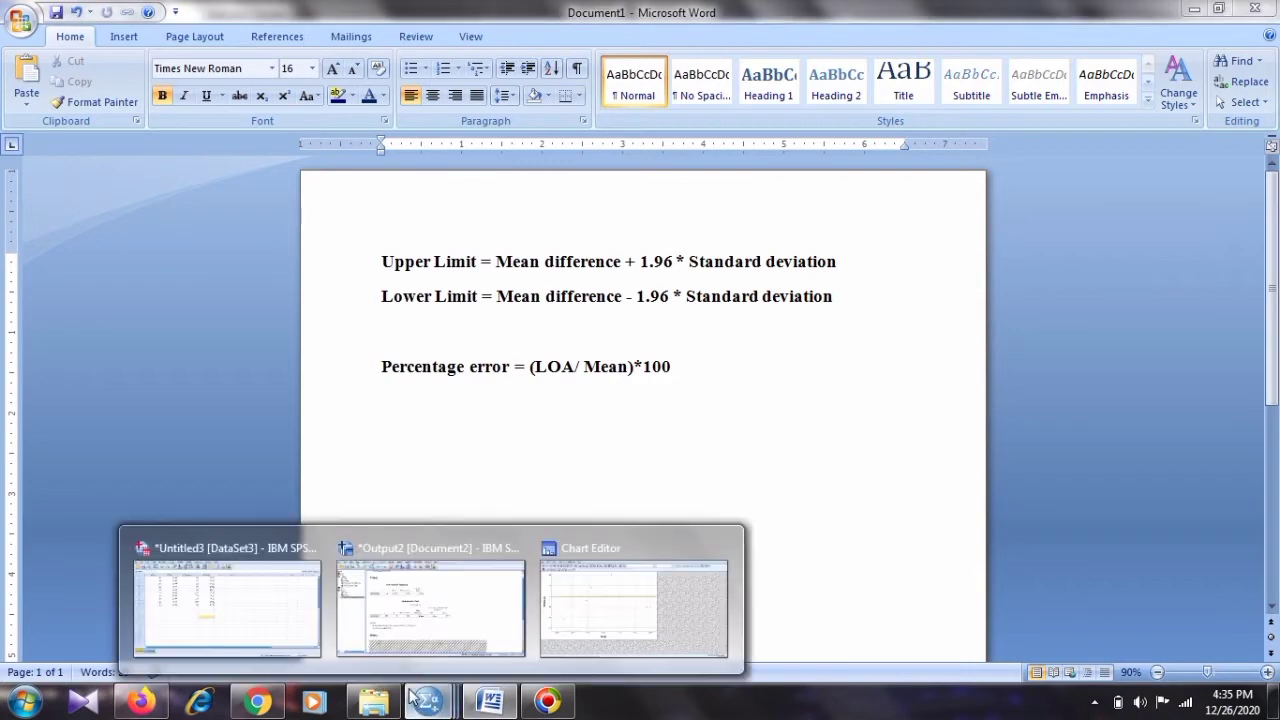
pyautogui.click(437, 598)
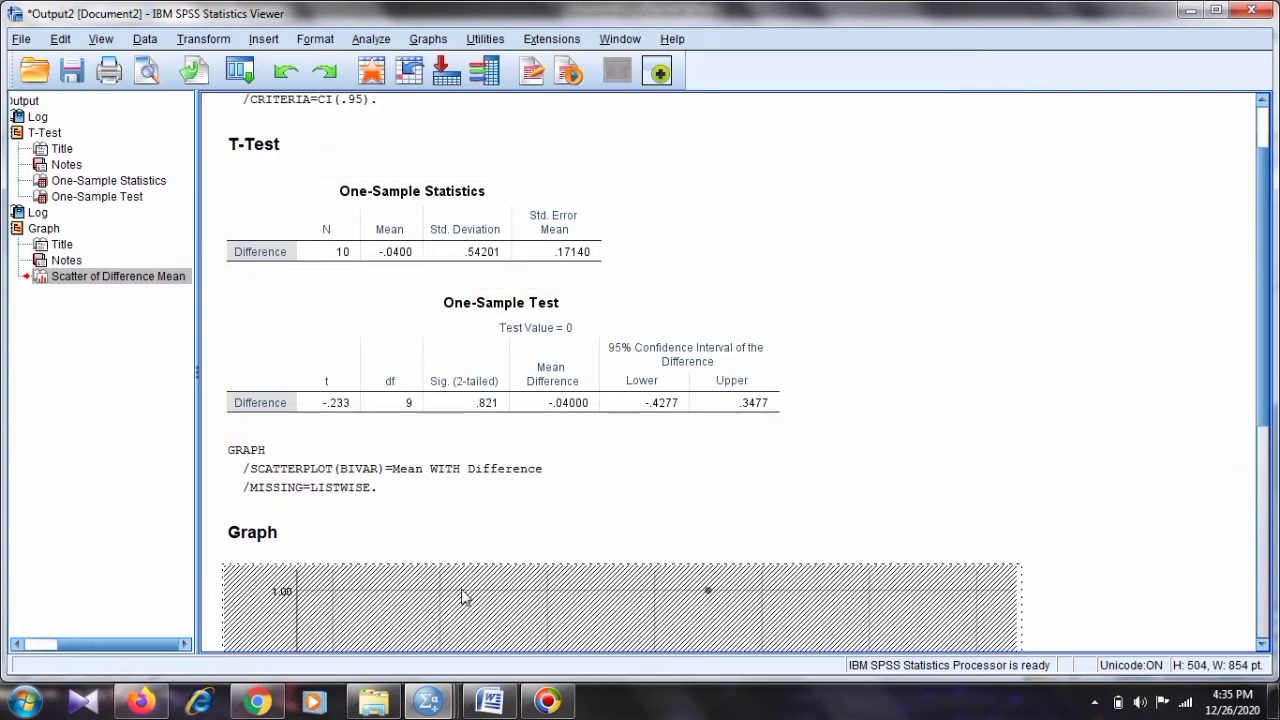
pyautogui.moveTo(430, 700)
pyautogui.click(668, 607)
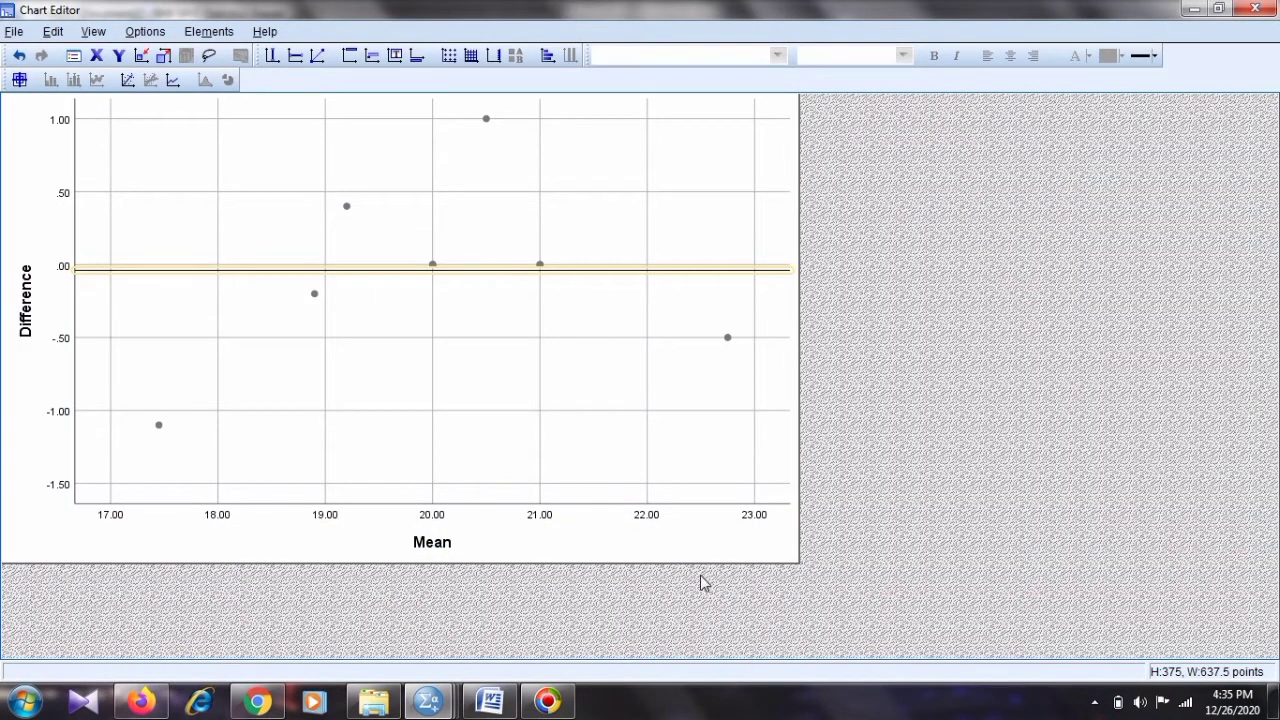
# Step: Add a second Y-axis reference line and try to position it at 1.02 for the upper limit
pyautogui.click(295, 55)
pyautogui.moveTo(1010, 200); pyautogui.dragTo(952, 203)
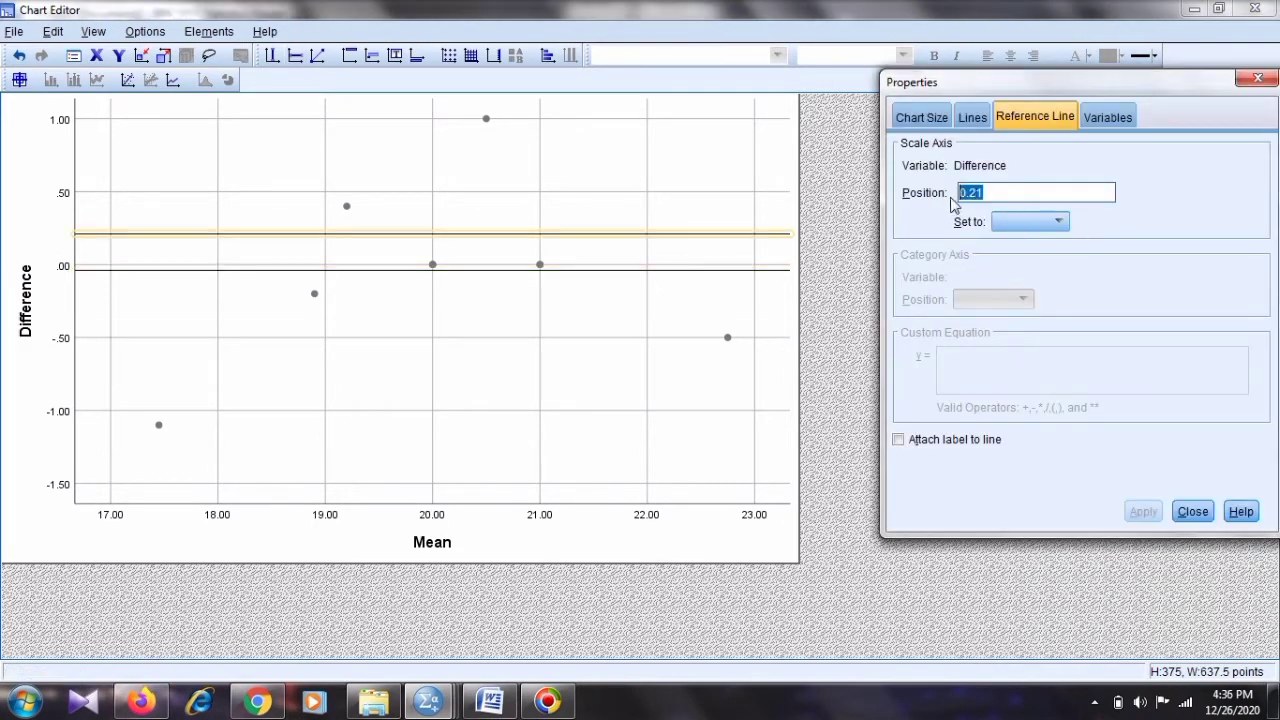
pyautogui.write('1.02')
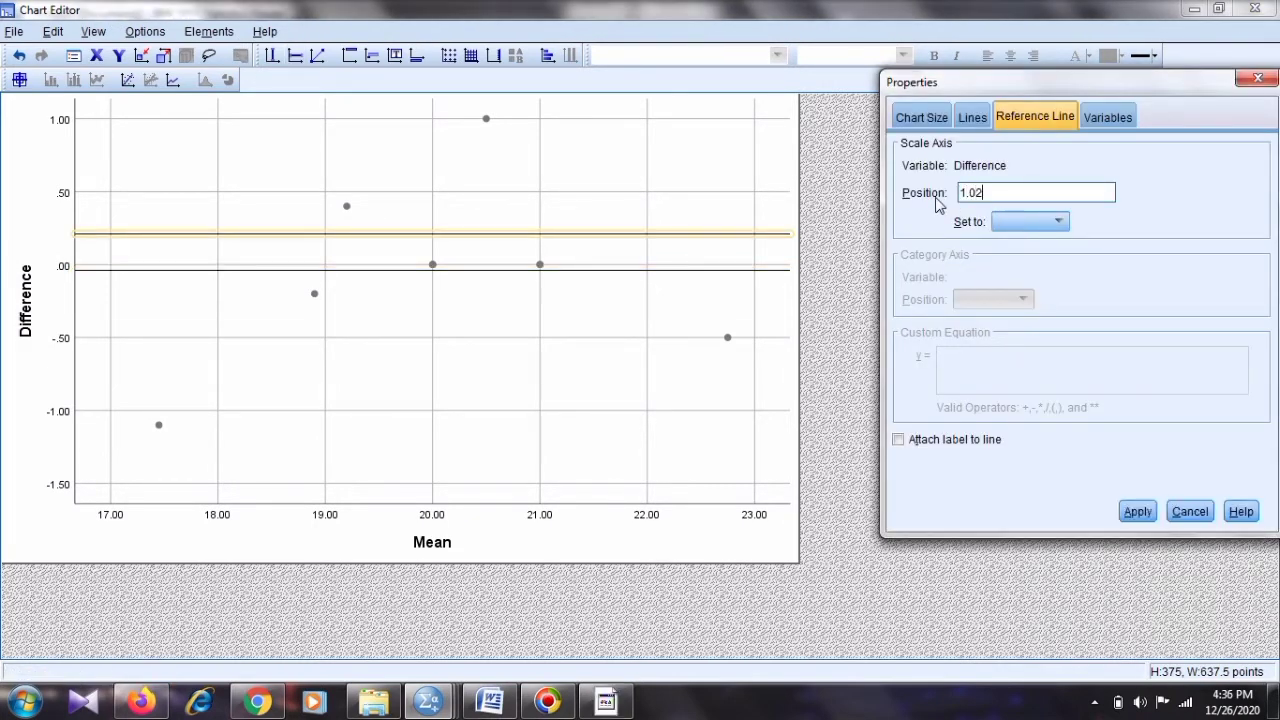
pyautogui.click(1136, 514)
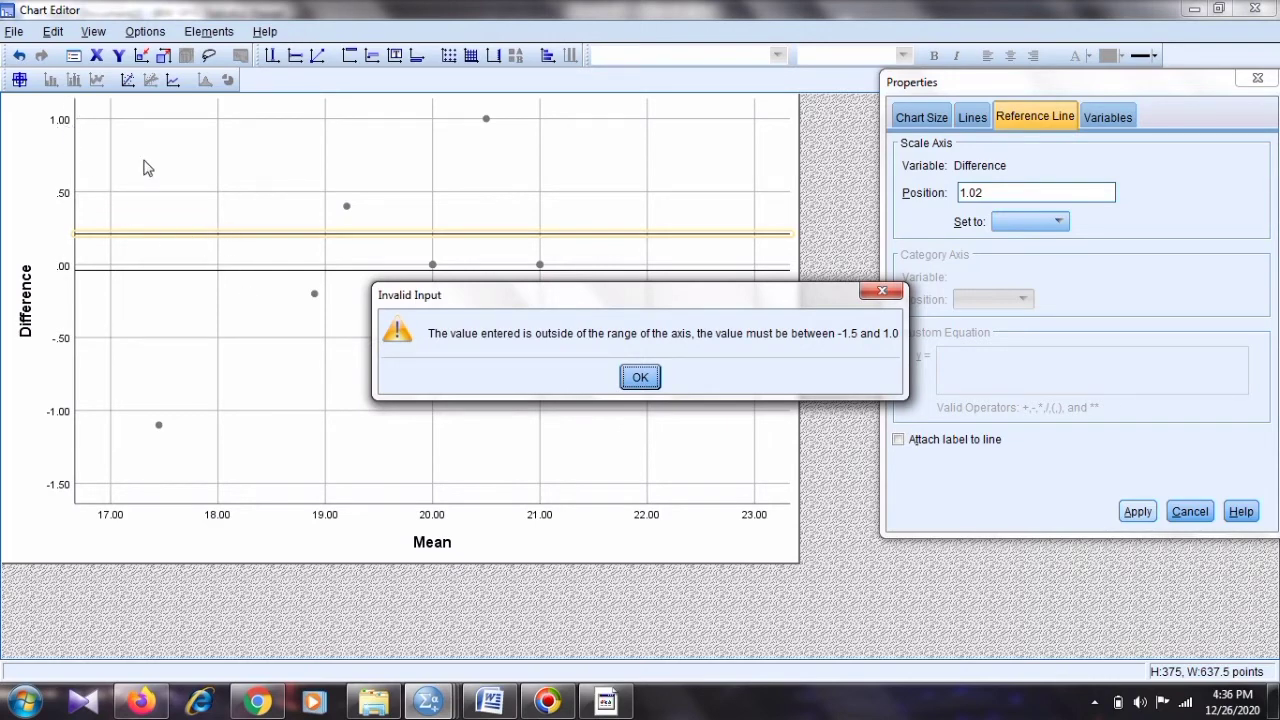
pyautogui.click(648, 381)
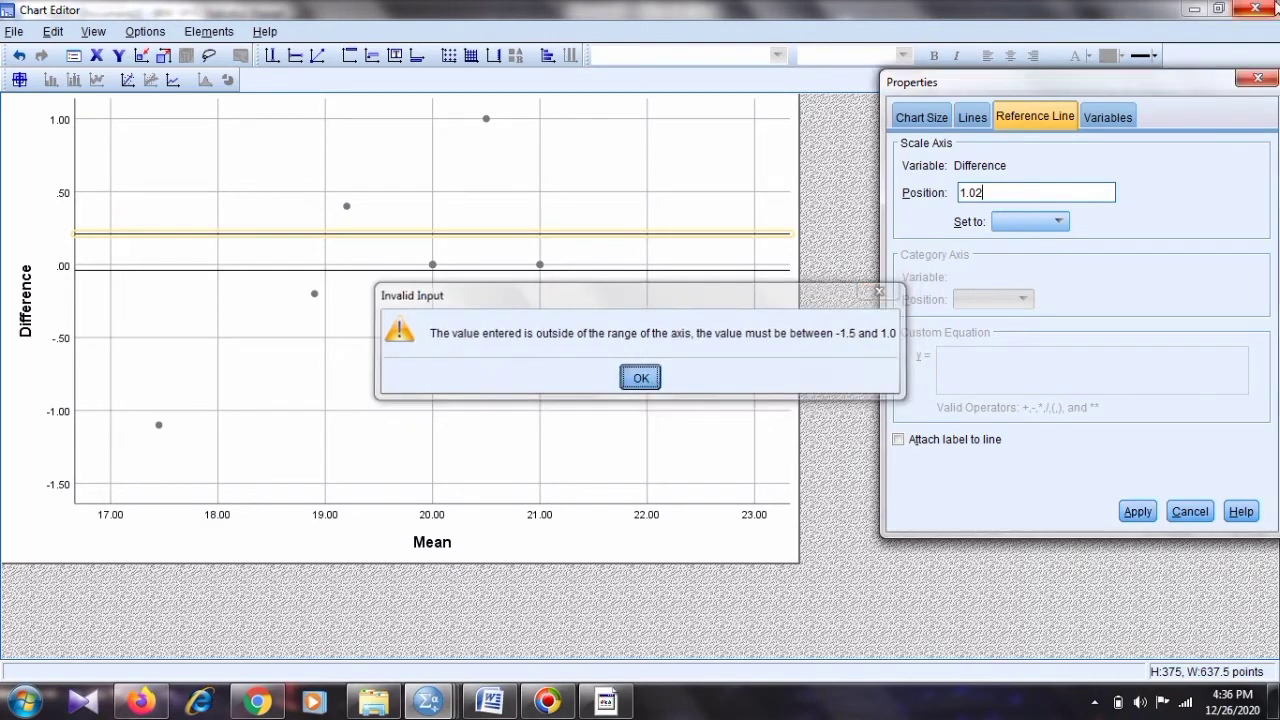
pyautogui.click(1258, 77)
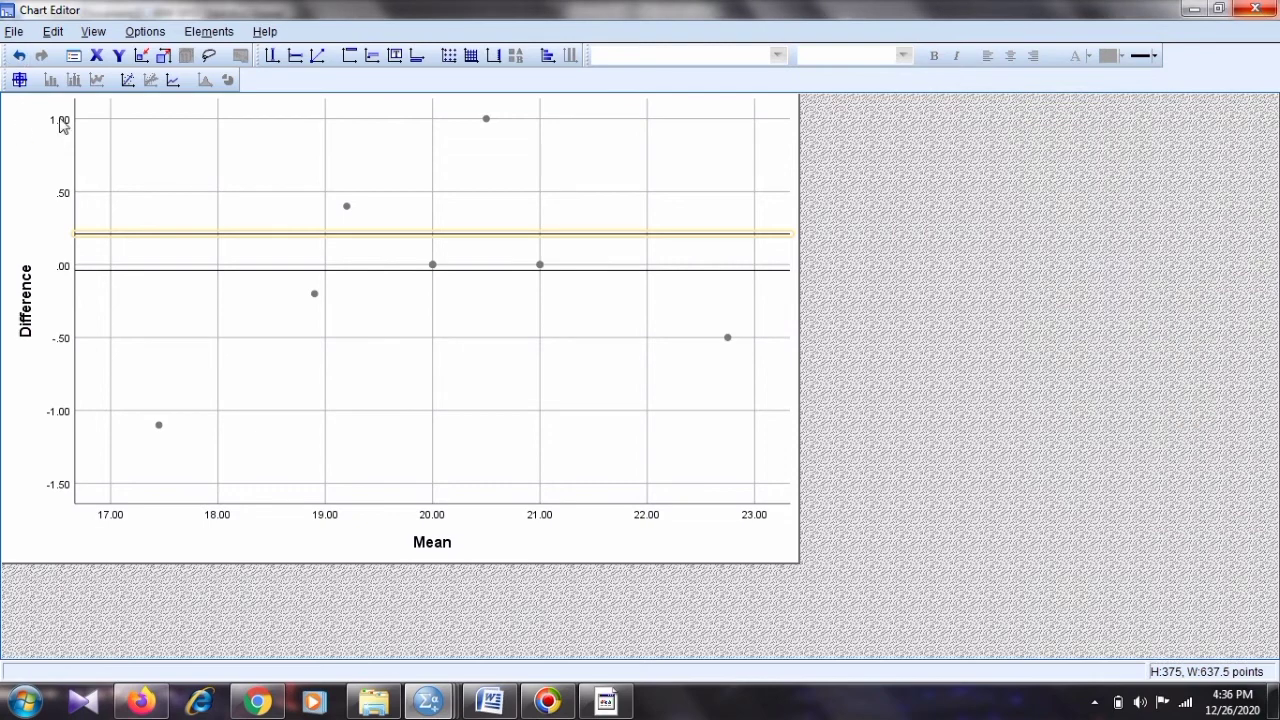
# Step: Set the Difference axis scale to a custom maximum of 1.5 and a custom major increment of 0.5
pyautogui.doubleClick(60, 123)
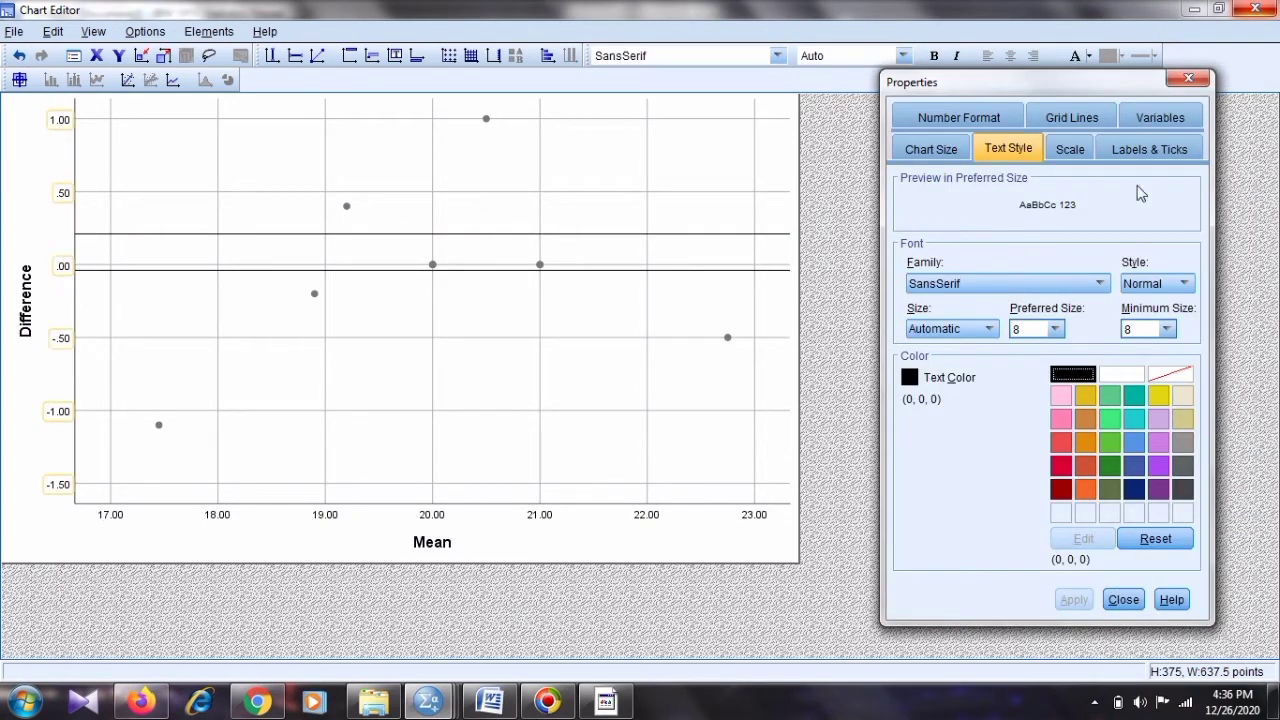
pyautogui.click(1070, 148)
pyautogui.click(1008, 246)
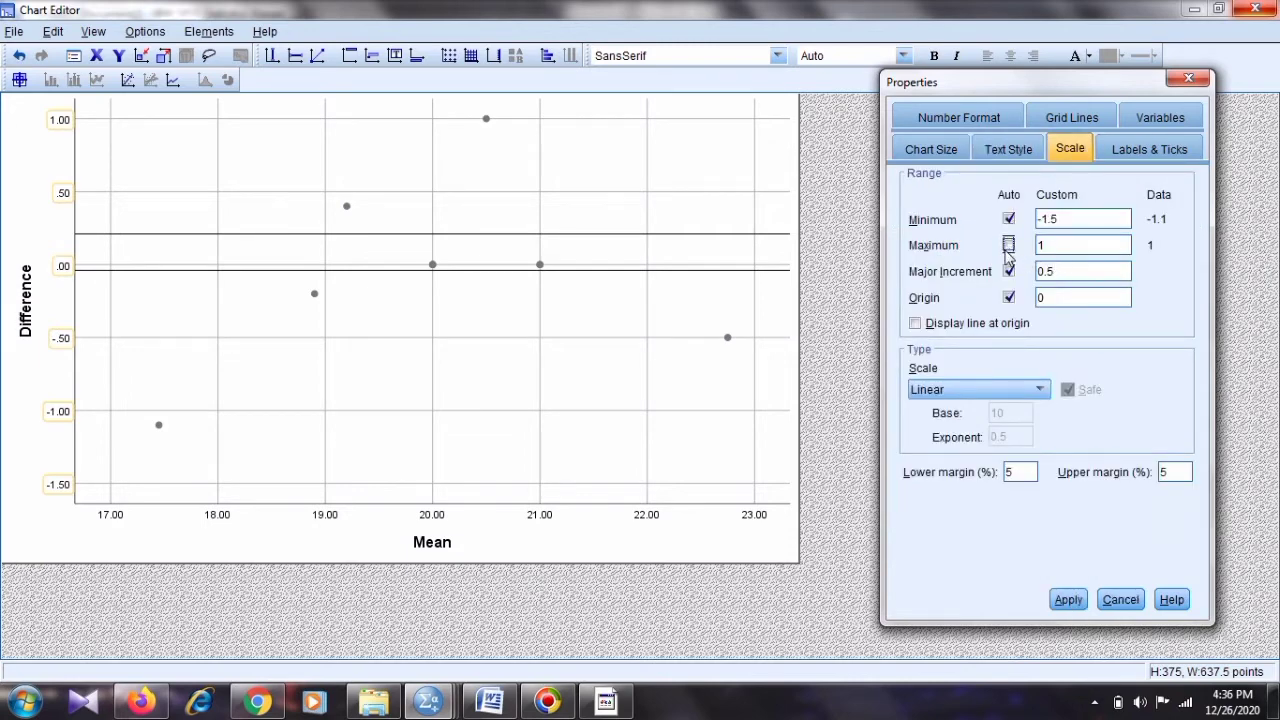
pyautogui.click(1046, 250)
pyautogui.write('.5')
pyautogui.click(1008, 271)
pyautogui.doubleClick(1054, 280)
pyautogui.click(1066, 281)
pyautogui.moveTo(1068, 285); pyautogui.dragTo(1047, 278)
pyautogui.click(1068, 599)
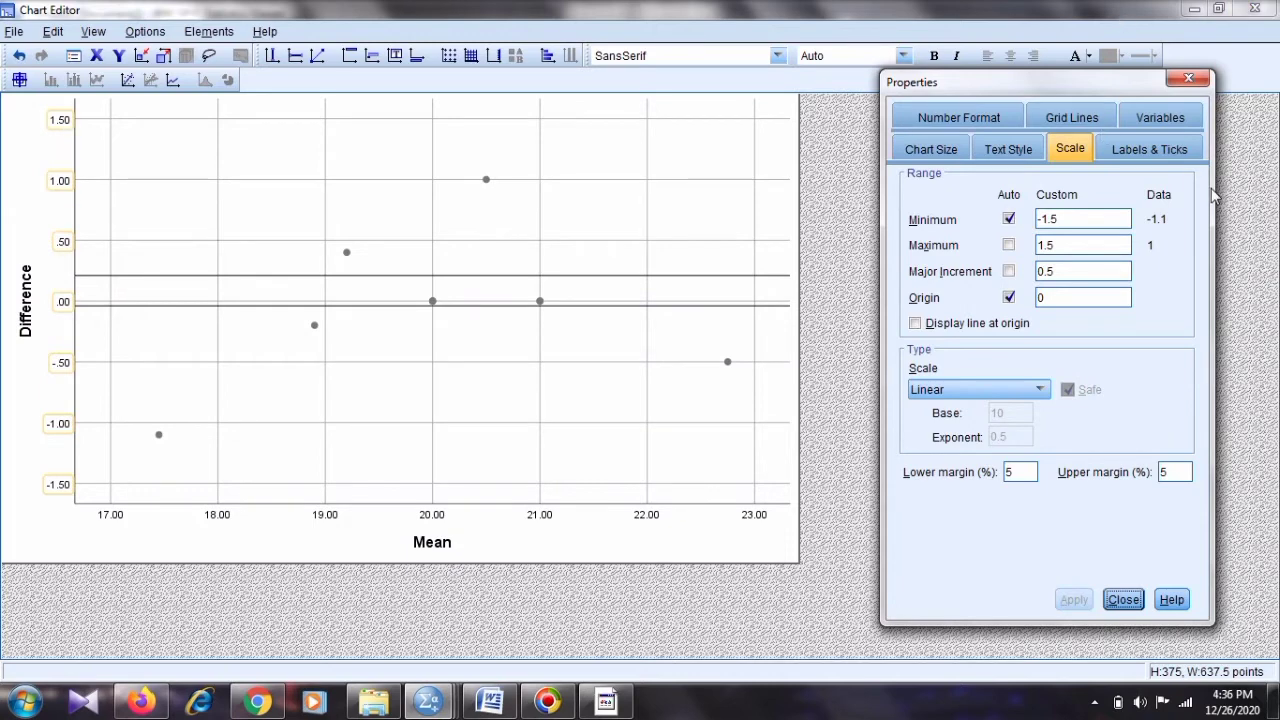
pyautogui.click(1188, 78)
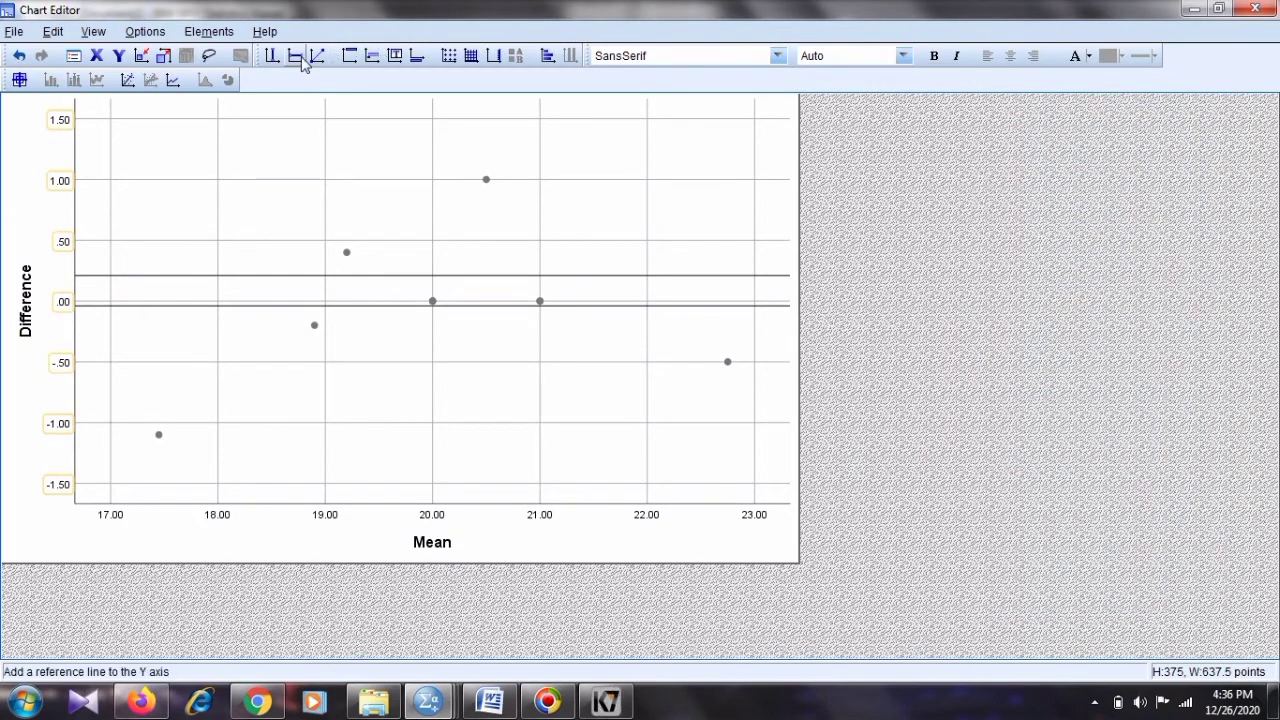
# Step: Add a third Y-axis reference line and move the uppermost reference line to position 1.02
pyautogui.click(295, 56)
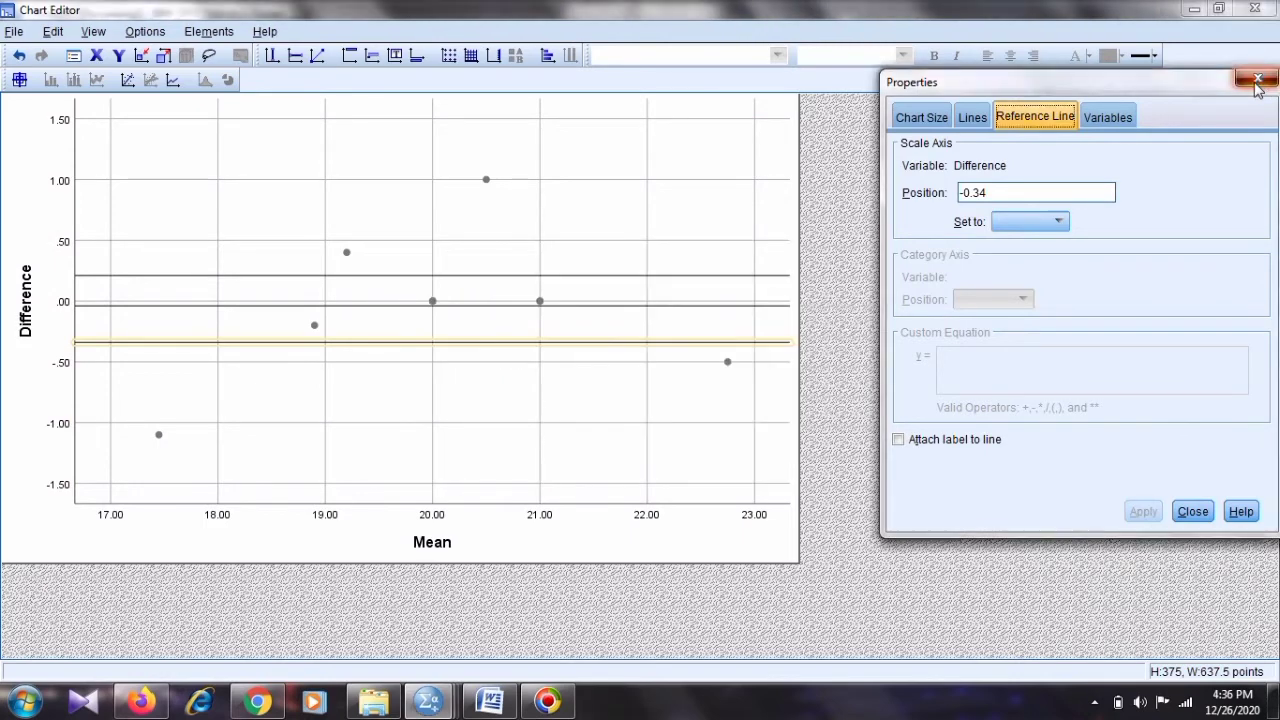
pyautogui.click(1257, 77)
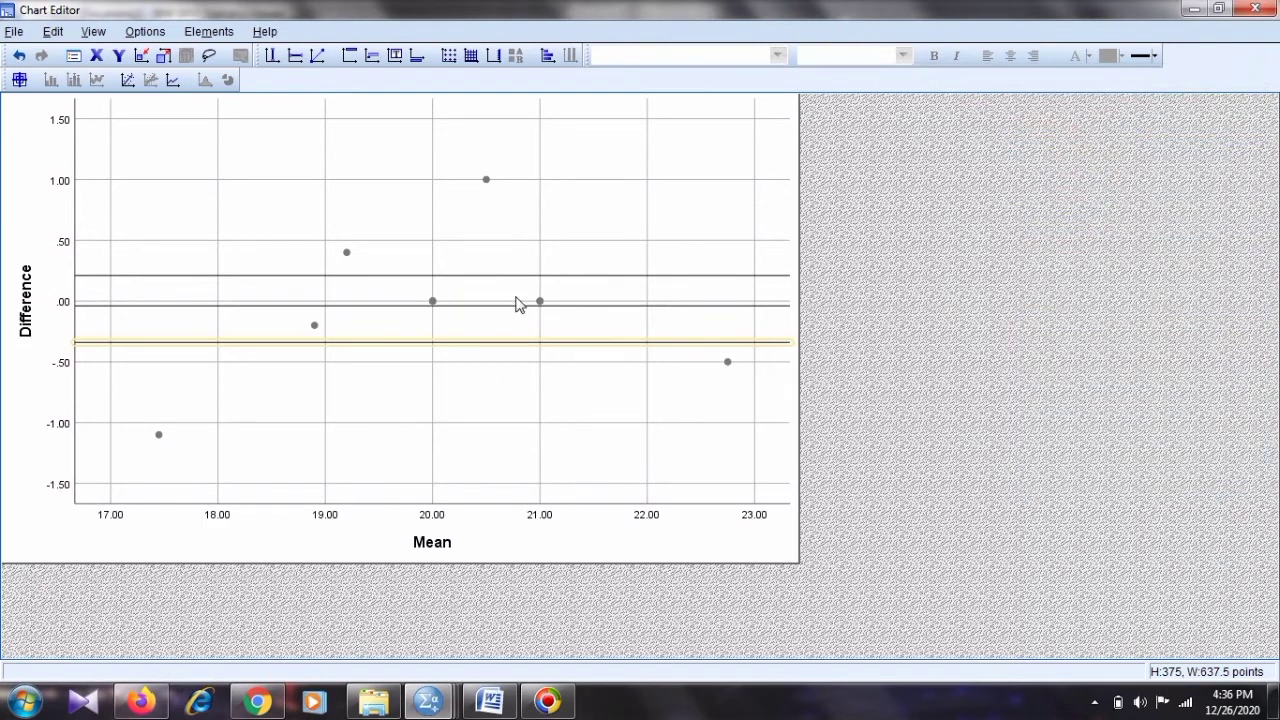
pyautogui.doubleClick(358, 277)
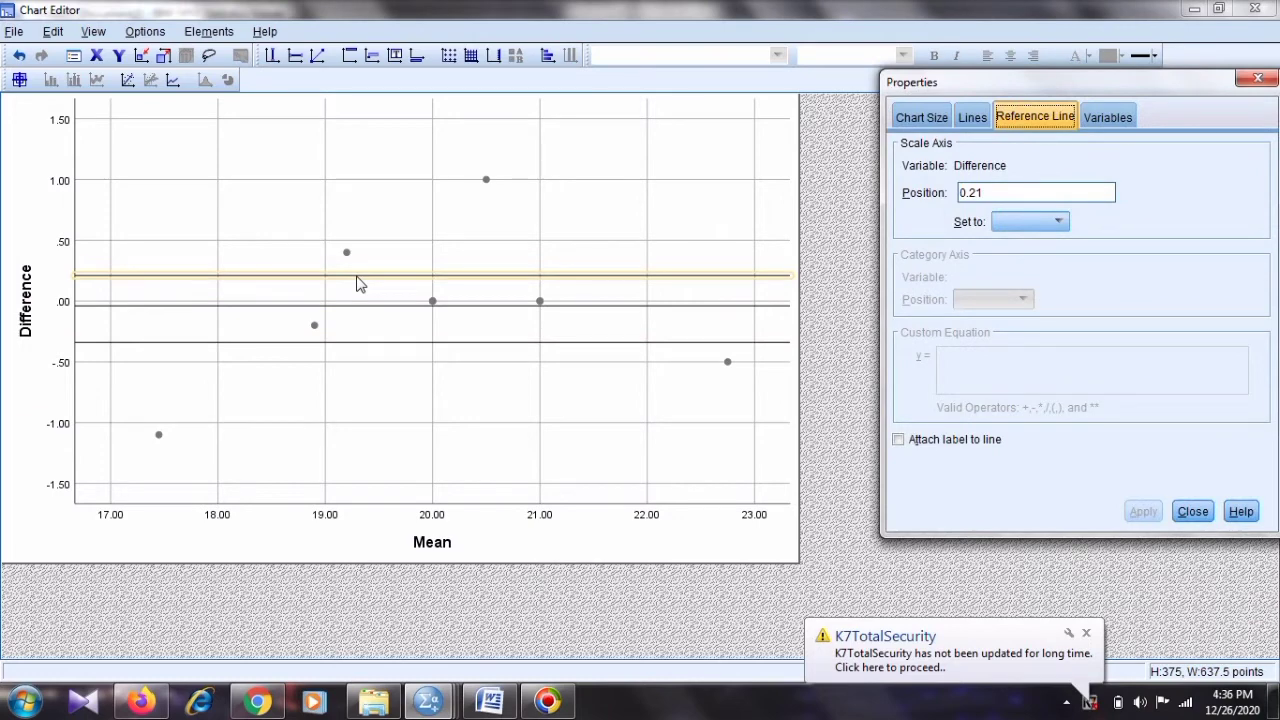
pyautogui.moveTo(1025, 195); pyautogui.dragTo(840, 193)
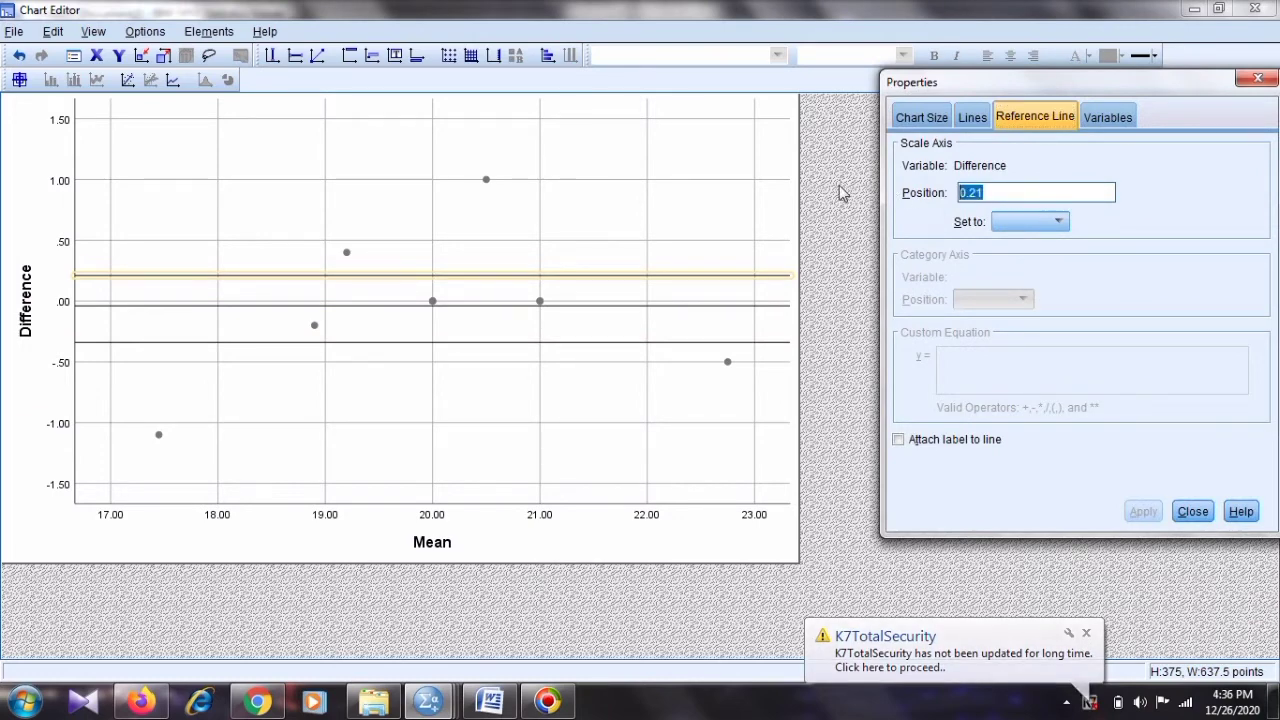
pyautogui.write('1.')
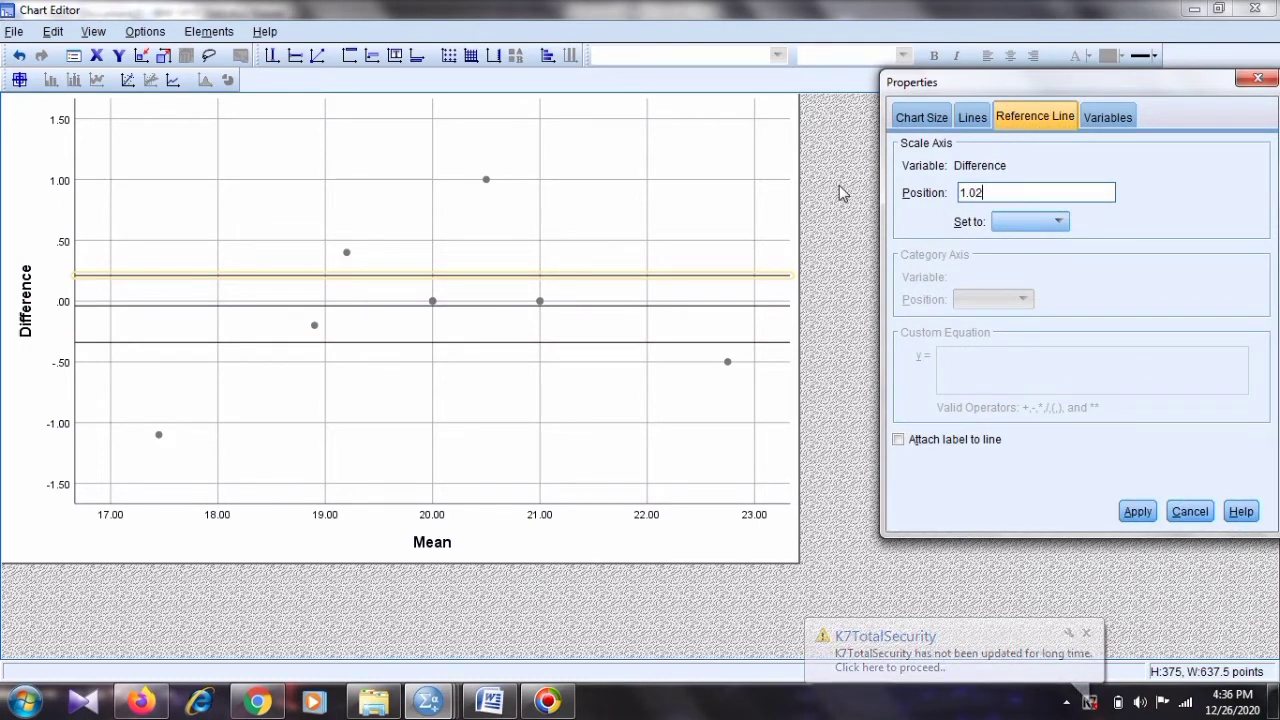
pyautogui.click(1141, 512)
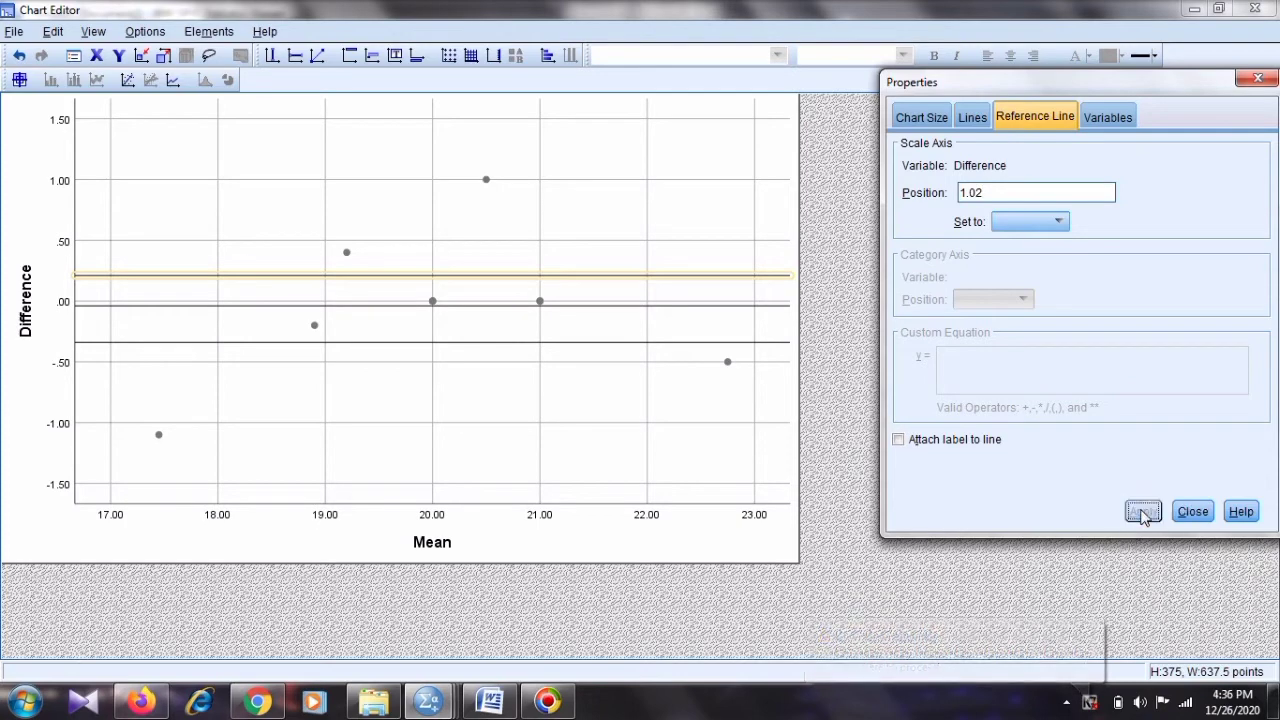
pyautogui.click(1258, 78)
# Step: Move the lowest reference line to position -1.10 on the Difference axis for the lower limit
pyautogui.doubleClick(716, 347)
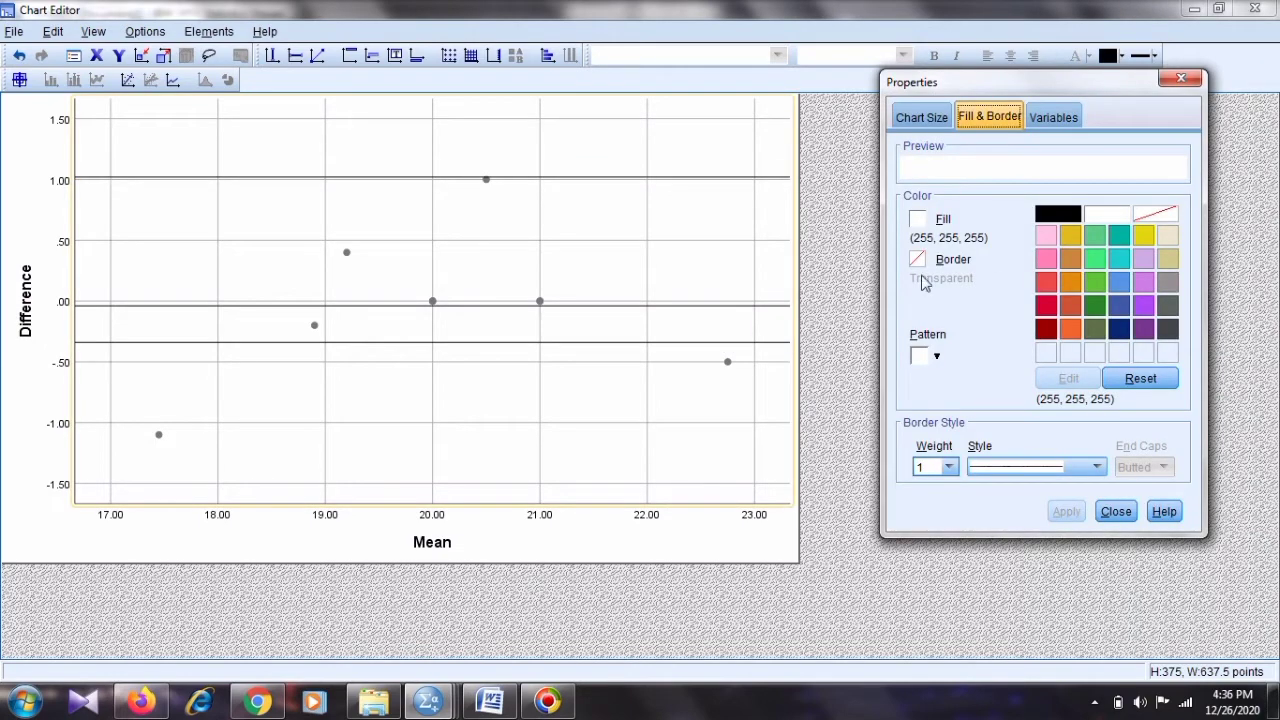
pyautogui.click(1179, 79)
pyautogui.doubleClick(523, 344)
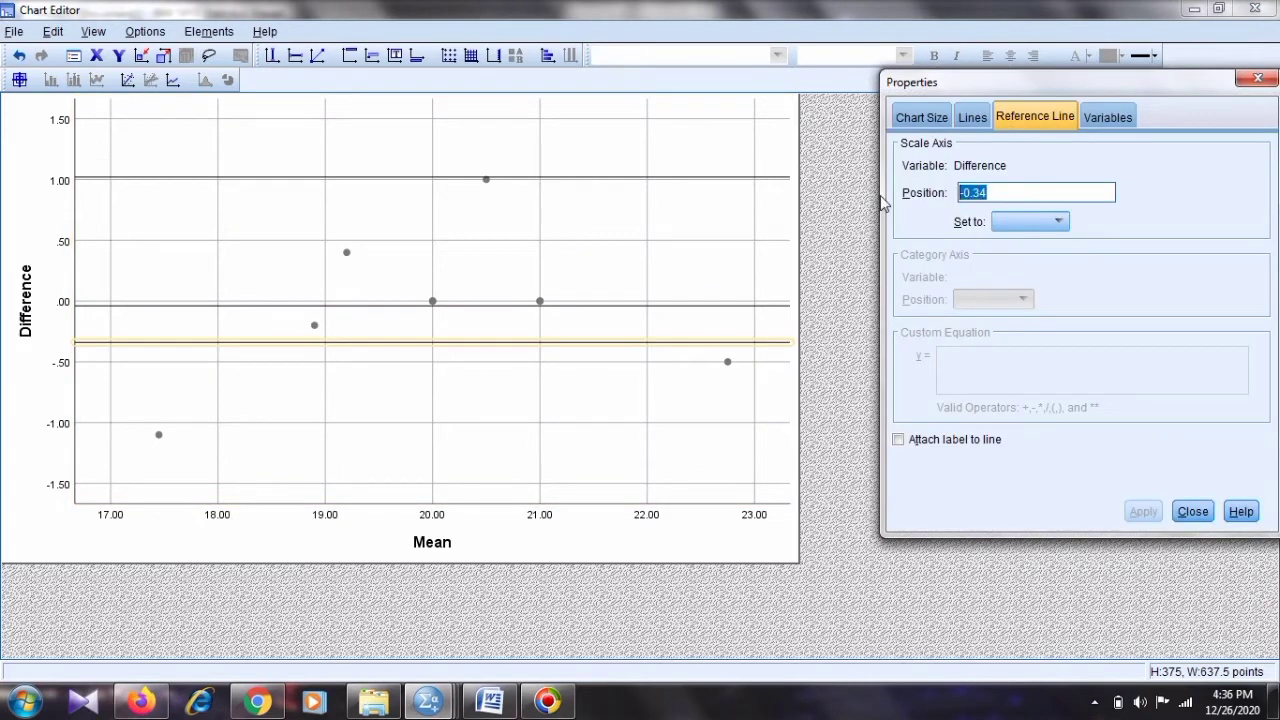
pyautogui.write('-1.10')
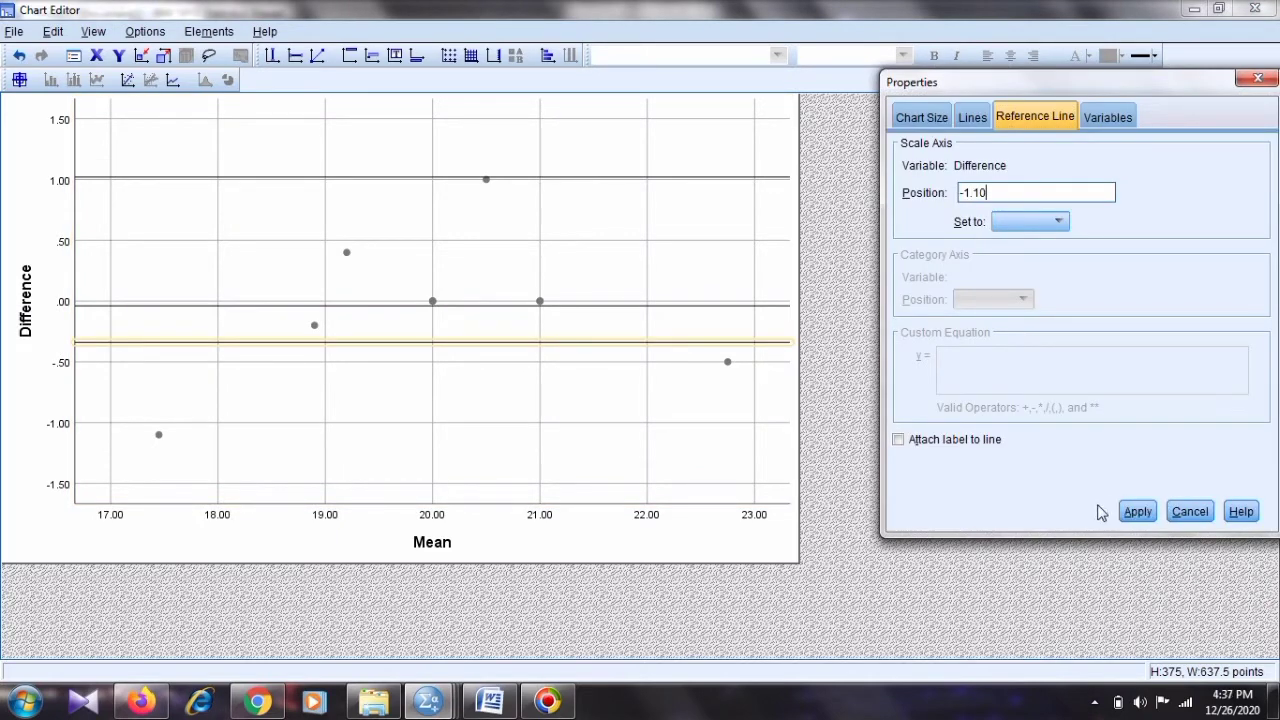
pyautogui.click(1134, 518)
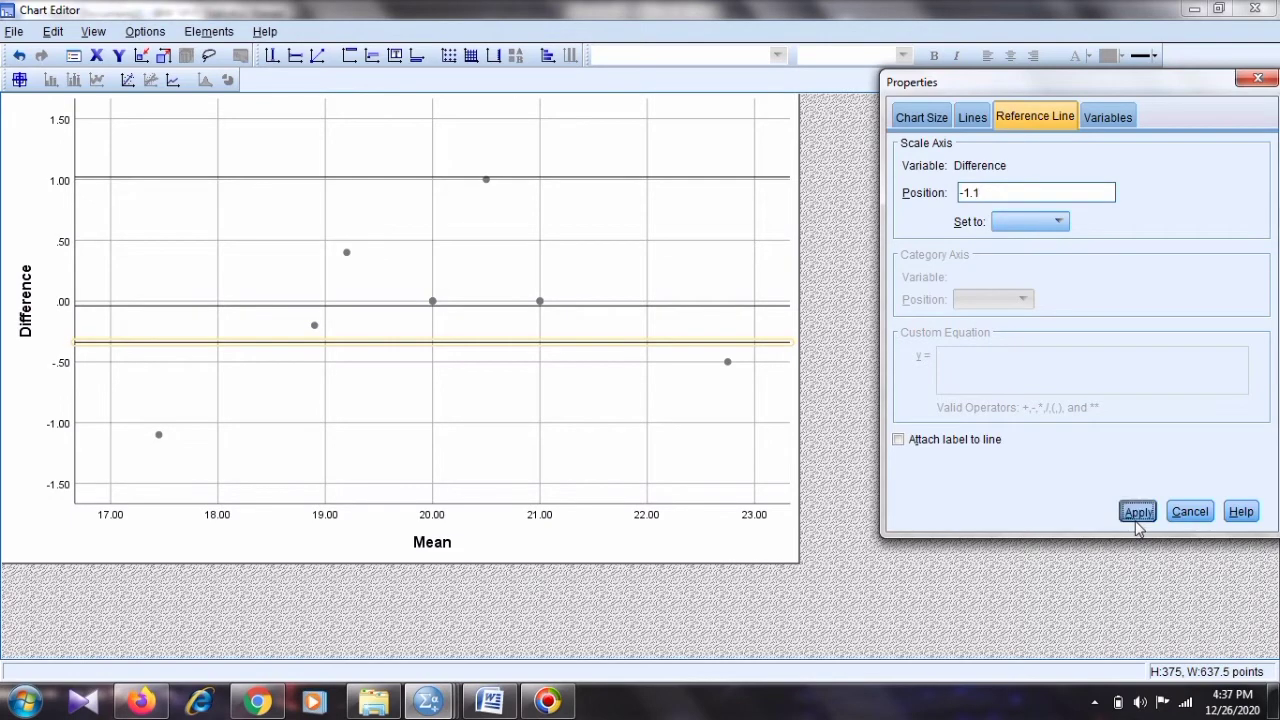
pyautogui.click(1259, 75)
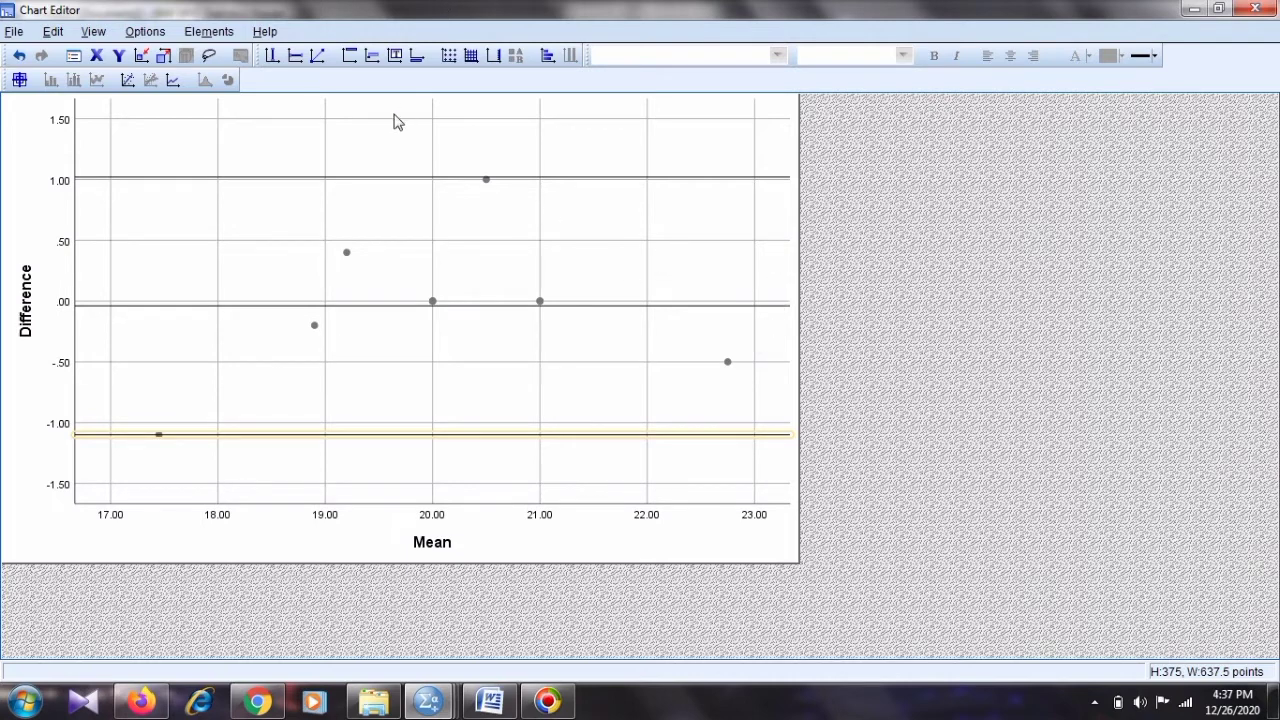
# Step: Insert a text box in the chart with the text "Mean = -0.04"
pyautogui.click(395, 62)
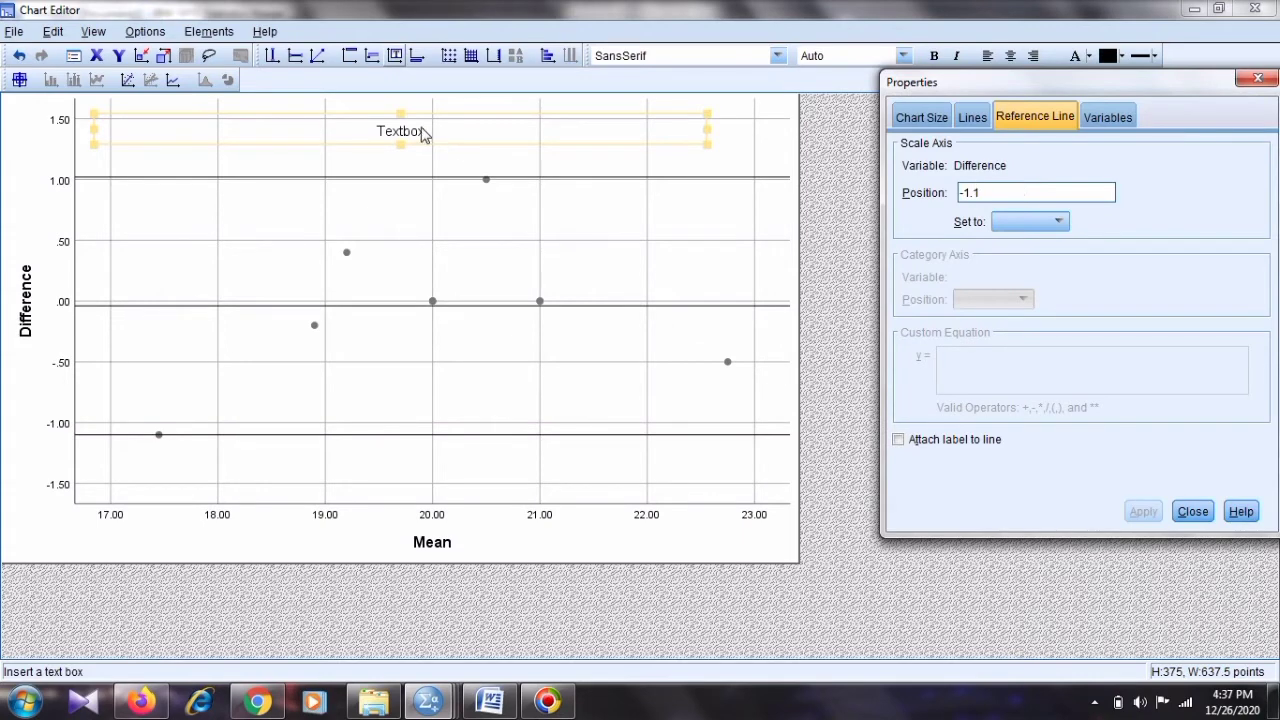
pyautogui.click(421, 129)
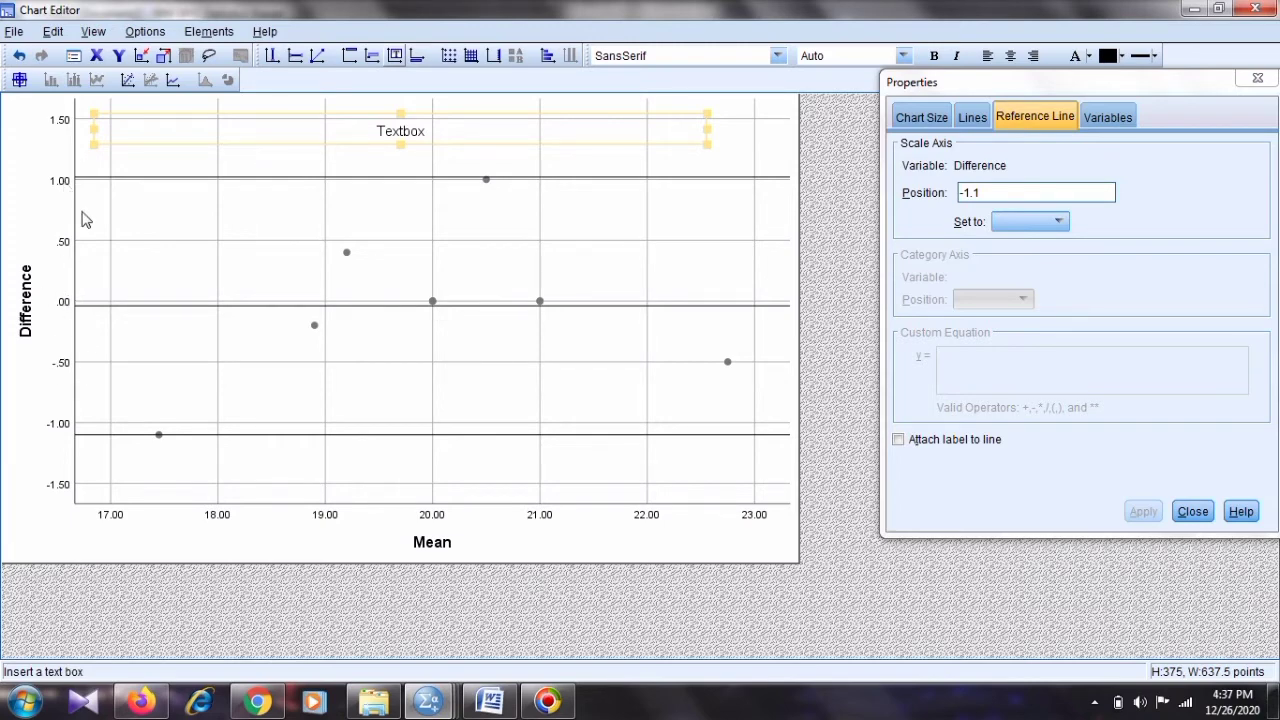
pyautogui.doubleClick(421, 137)
pyautogui.moveTo(437, 131); pyautogui.dragTo(343, 135)
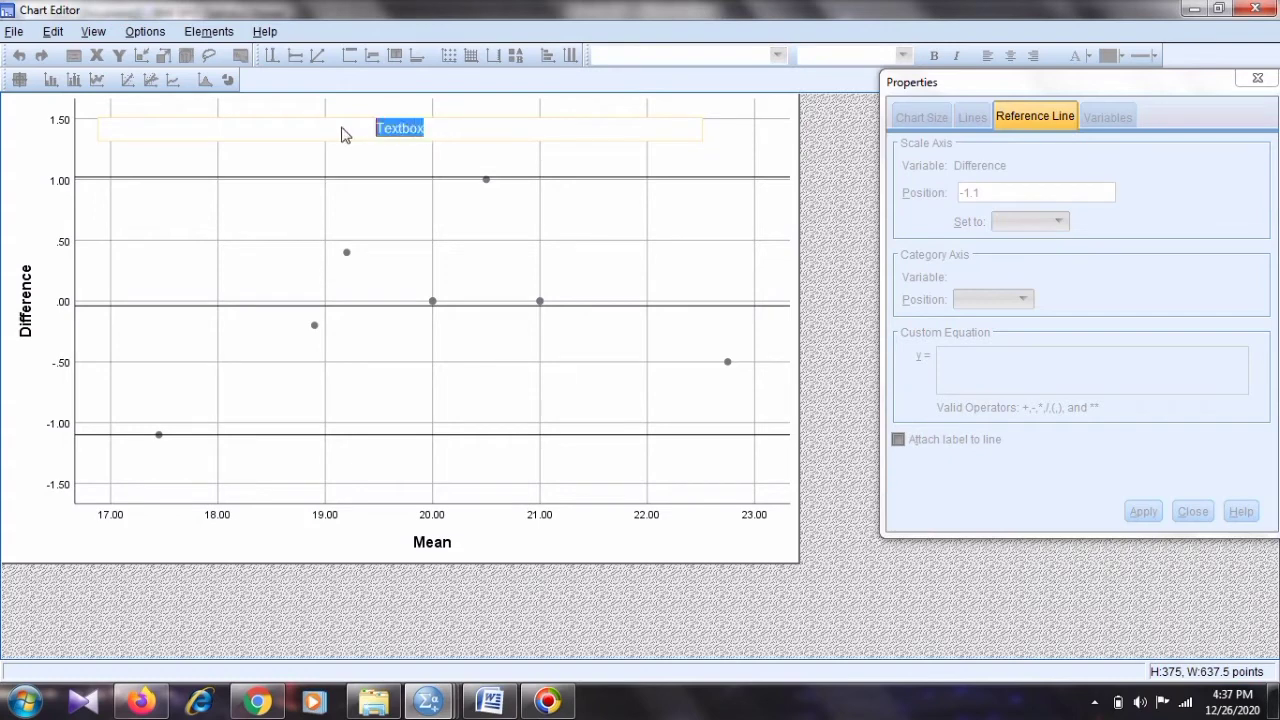
pyautogui.write('Mean = -0.04')
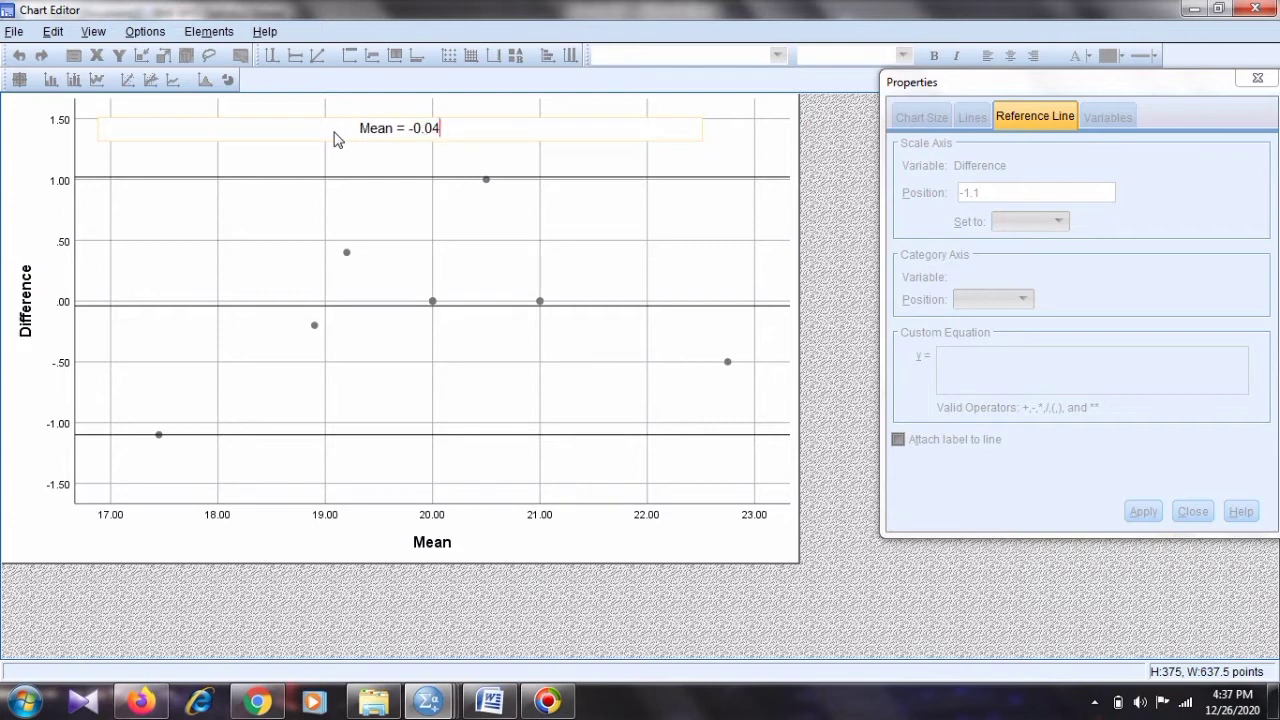
pyautogui.click(636, 284)
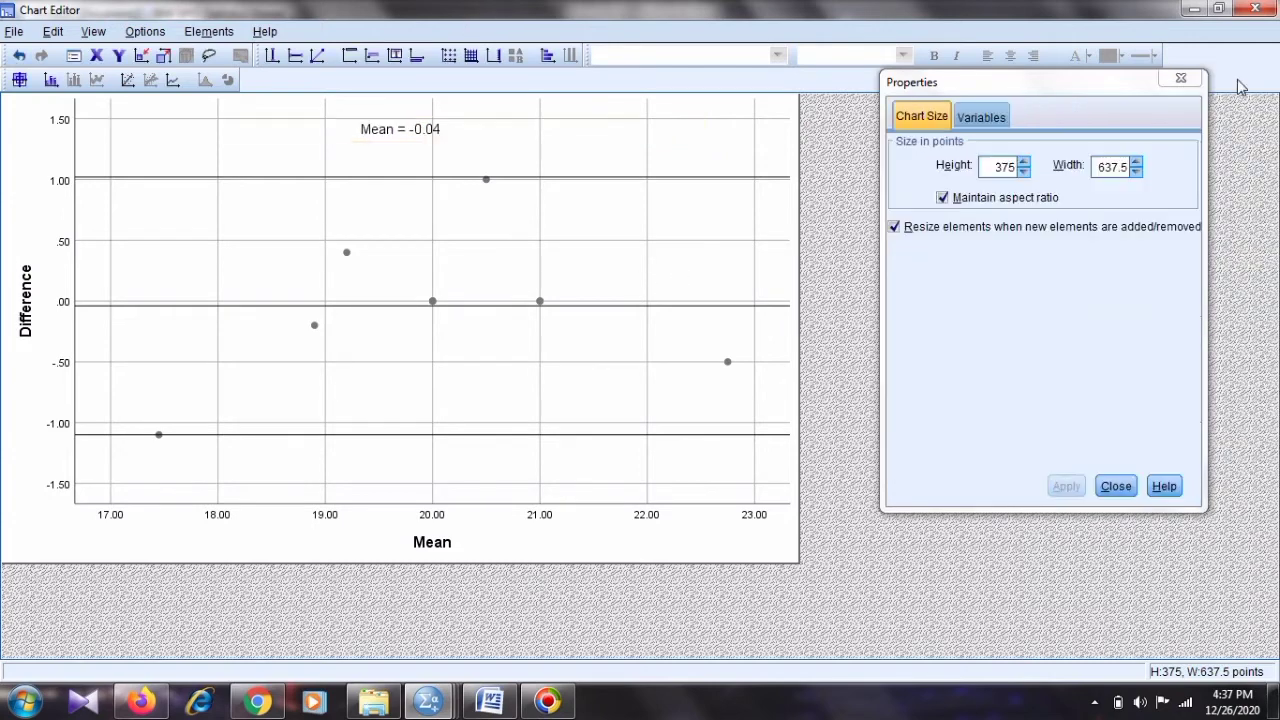
pyautogui.click(1181, 80)
# Step: Narrow the "Mean = -0.04" text box and place it just above the middle reference line, between Mean values of about 22 and 23
pyautogui.click(436, 138)
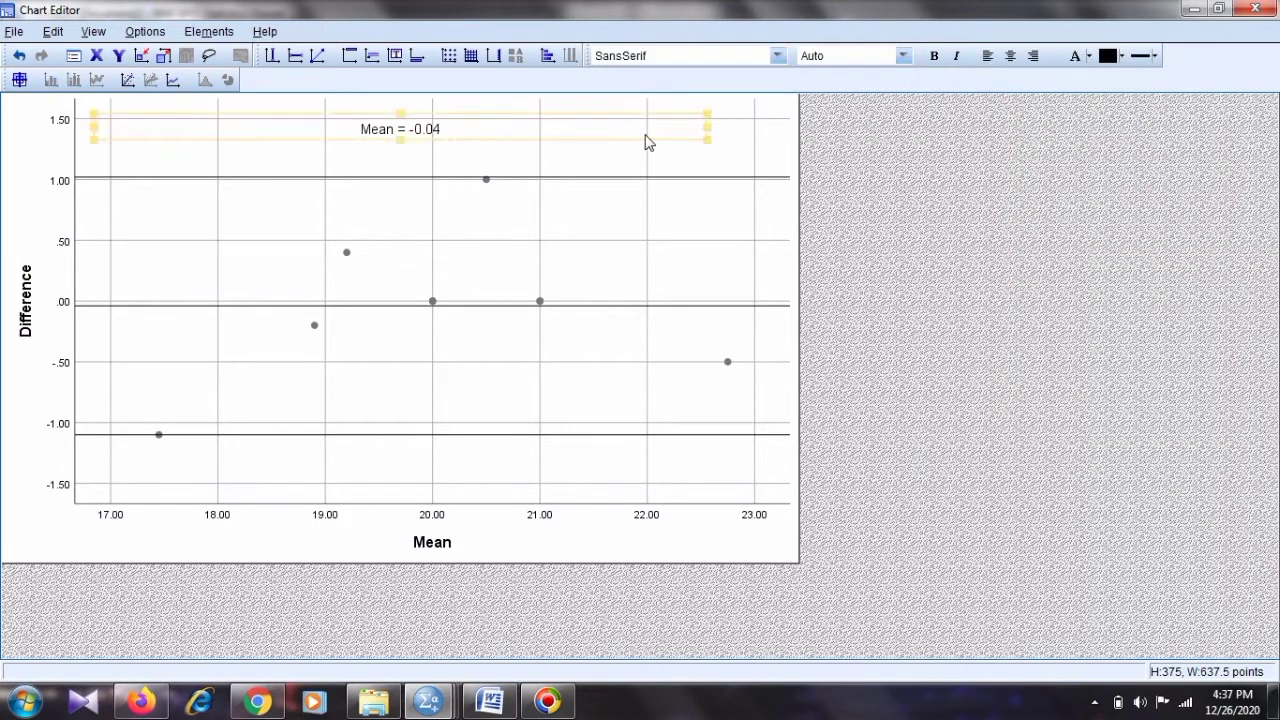
pyautogui.moveTo(697, 133); pyautogui.dragTo(700, 282)
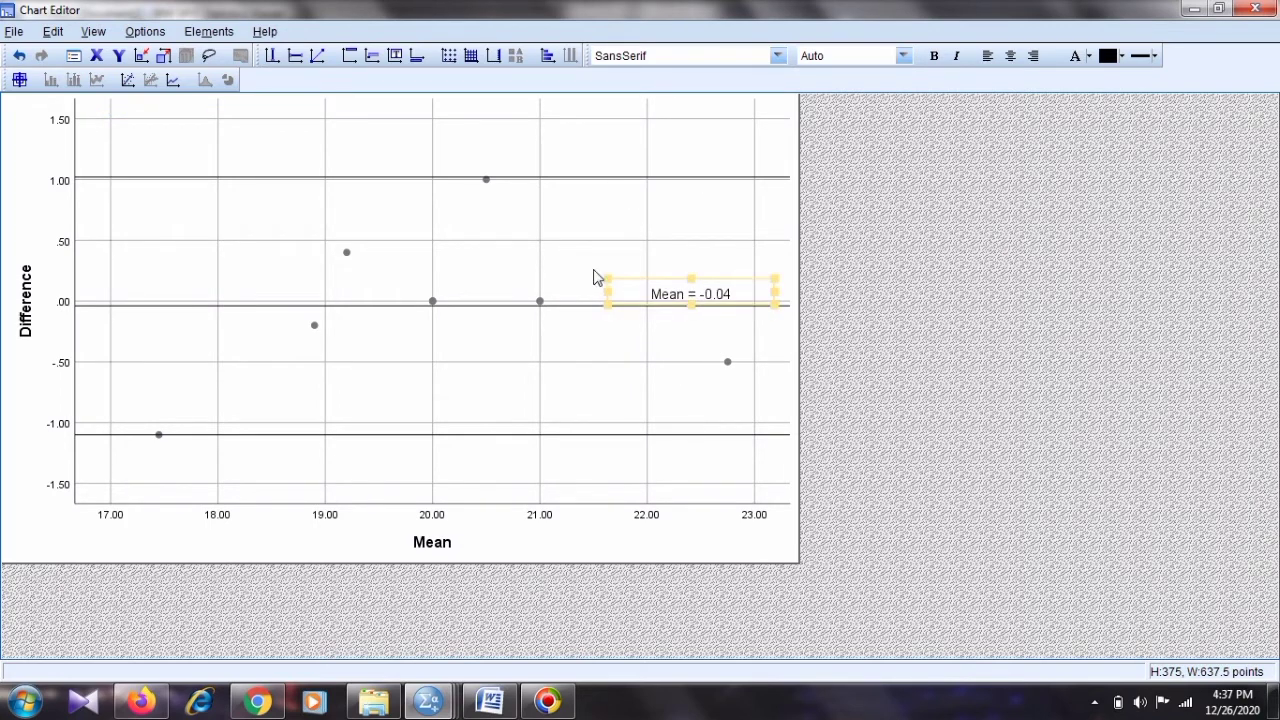
pyautogui.click(363, 108)
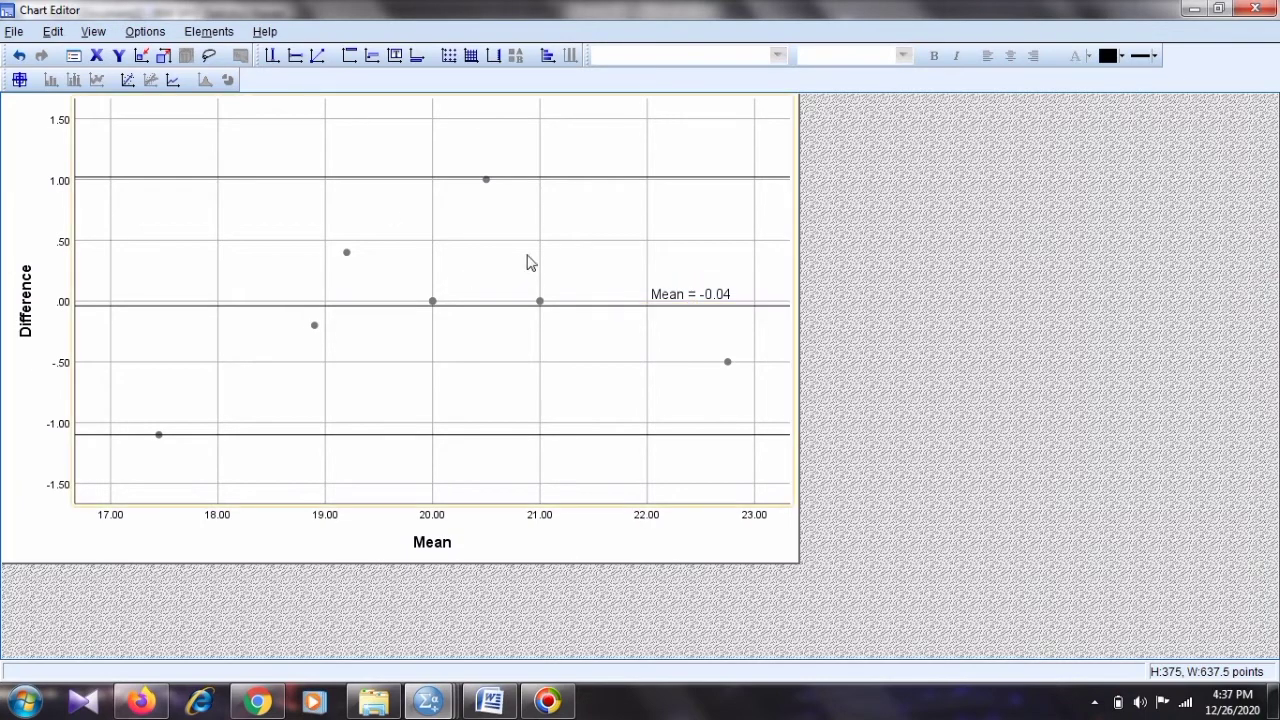
# Step: Fill the plot area background with yellow (227, 215, 16)
pyautogui.doubleClick(565, 235)
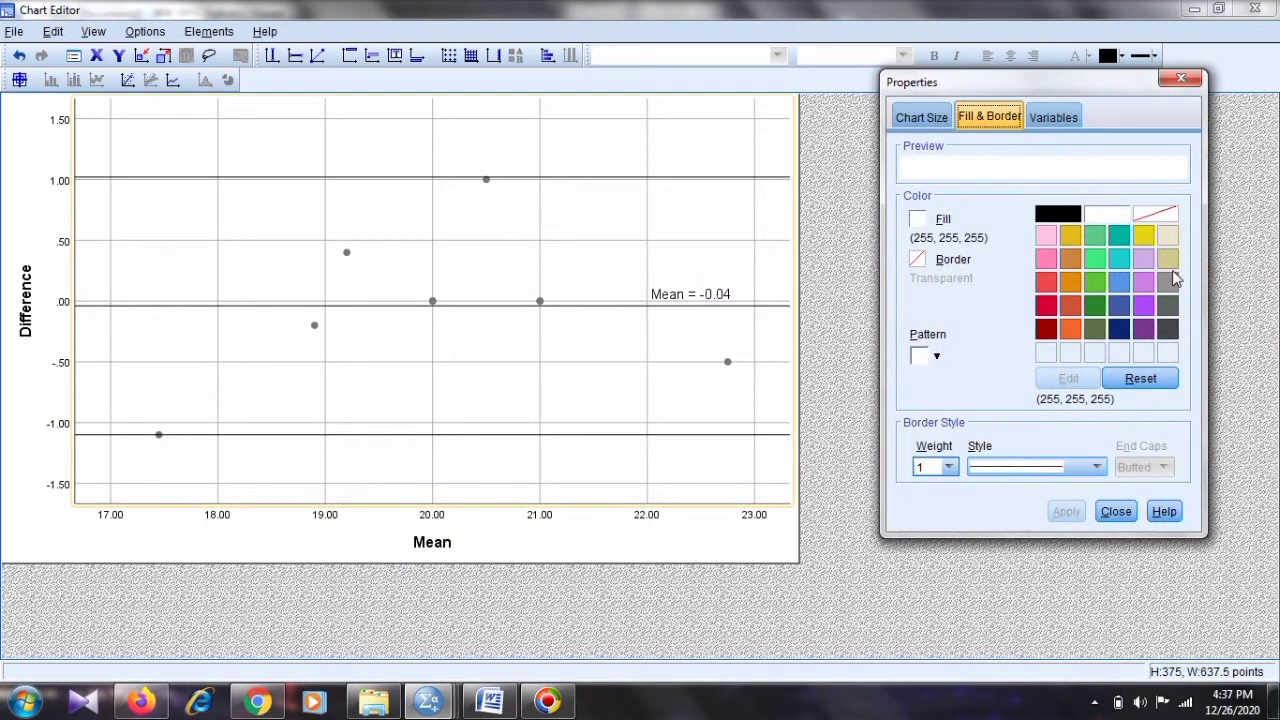
pyautogui.click(1070, 236)
pyautogui.click(1058, 511)
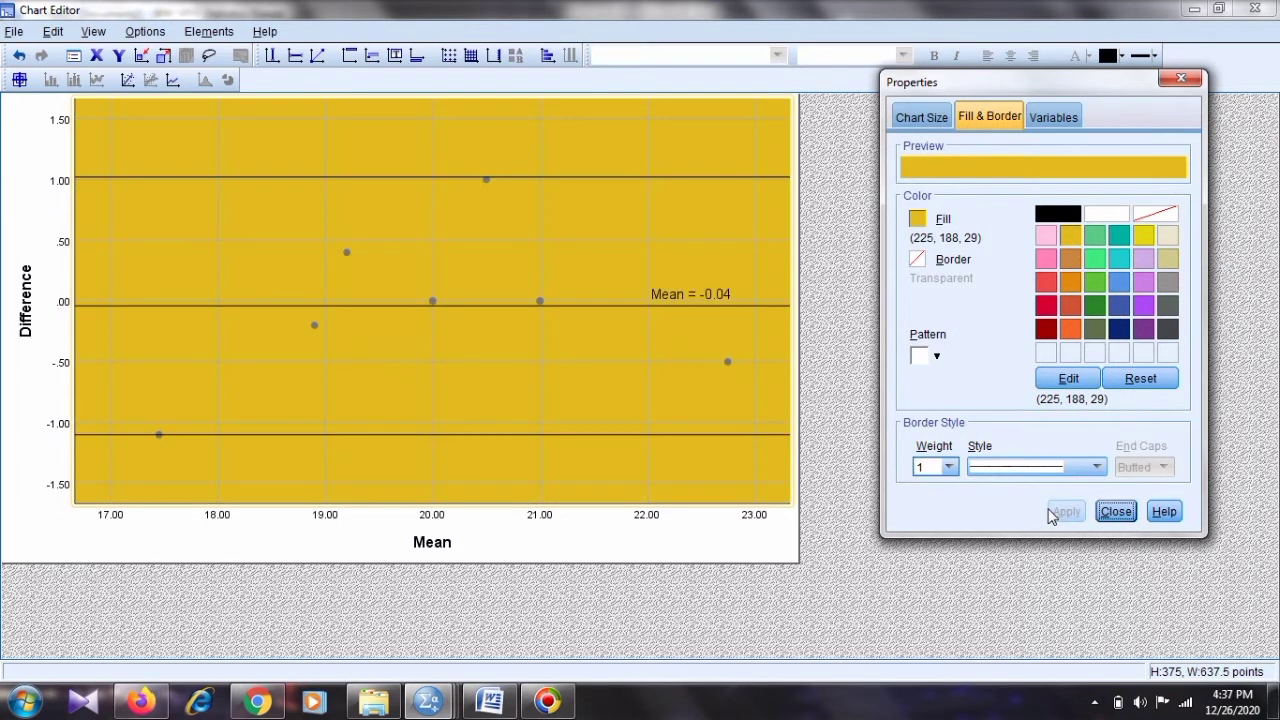
pyautogui.click(1119, 235)
pyautogui.click(1143, 235)
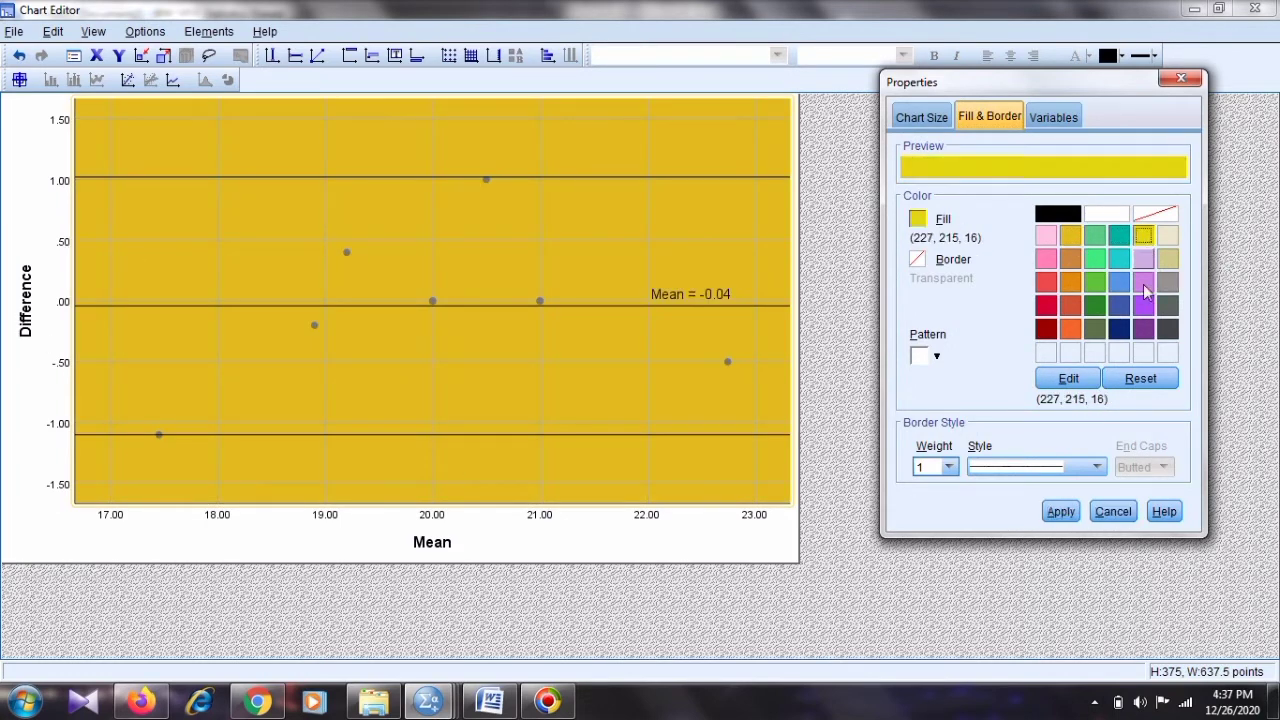
pyautogui.click(1064, 516)
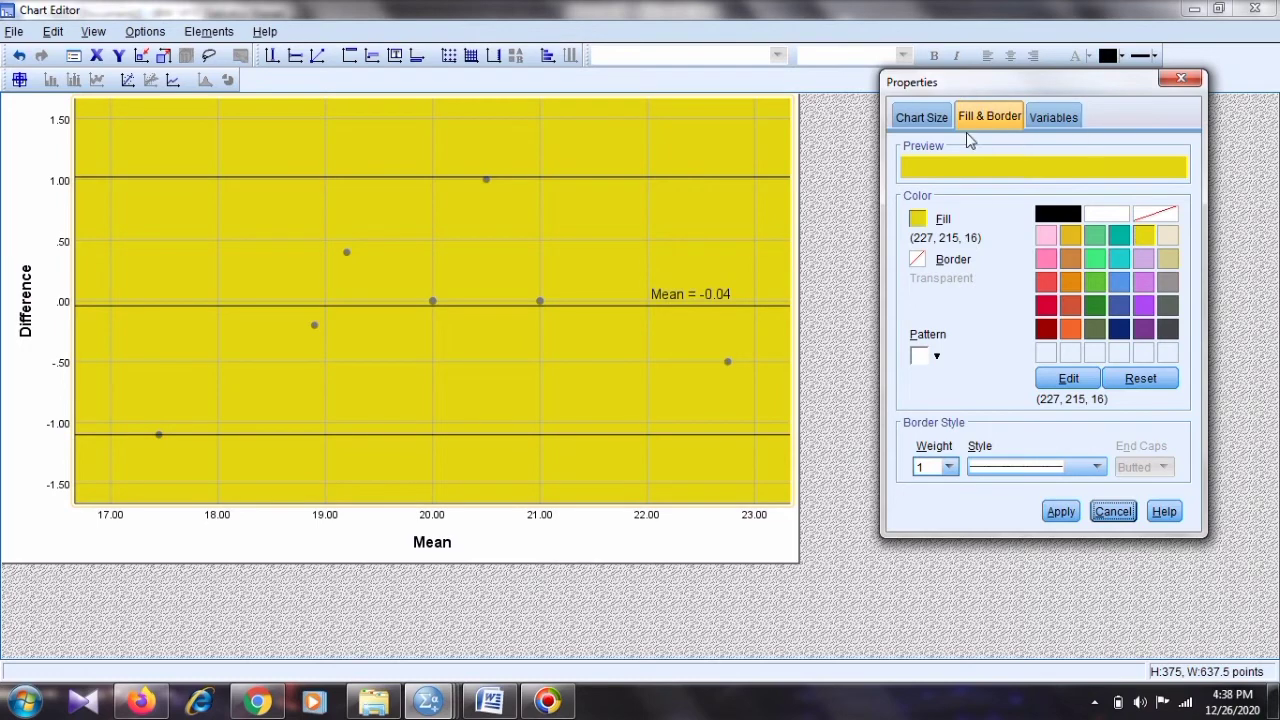
pyautogui.click(1182, 79)
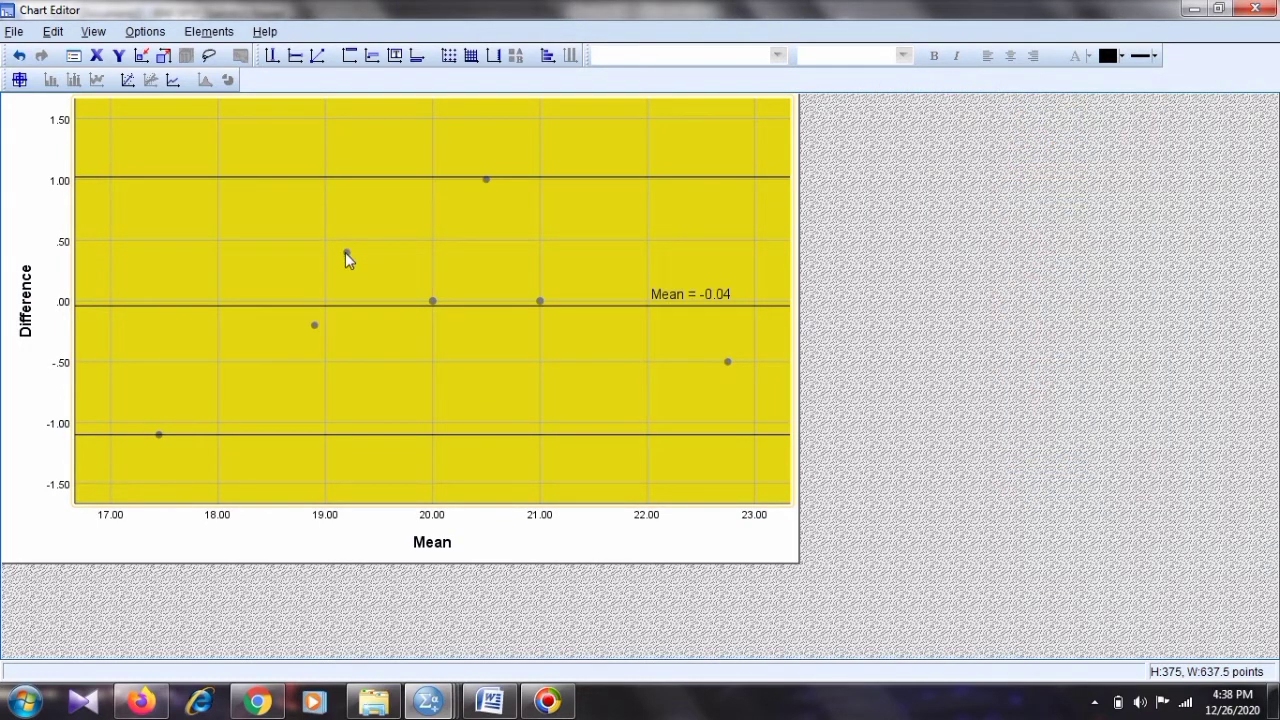
# Step: Change the fill colour of the scatterplot markers to red (215, 0, 51)
pyautogui.doubleClick(346, 253)
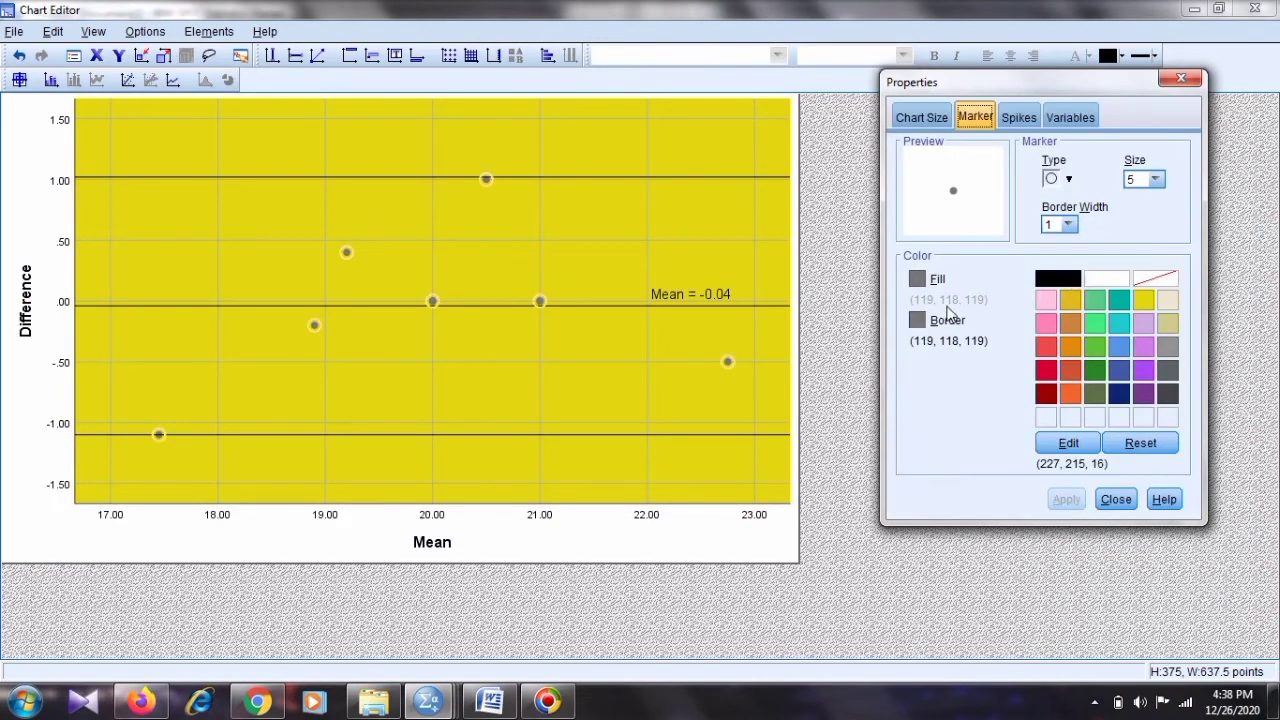
pyautogui.click(920, 281)
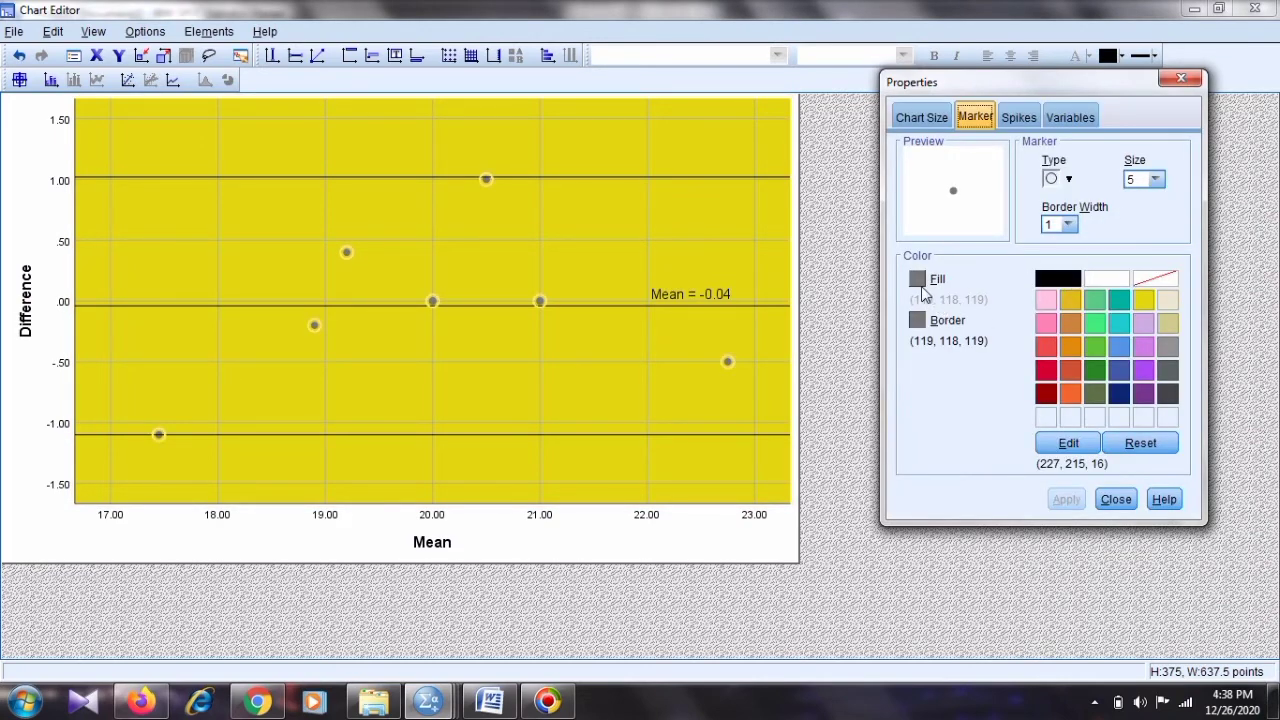
pyautogui.click(1046, 370)
pyautogui.click(1061, 499)
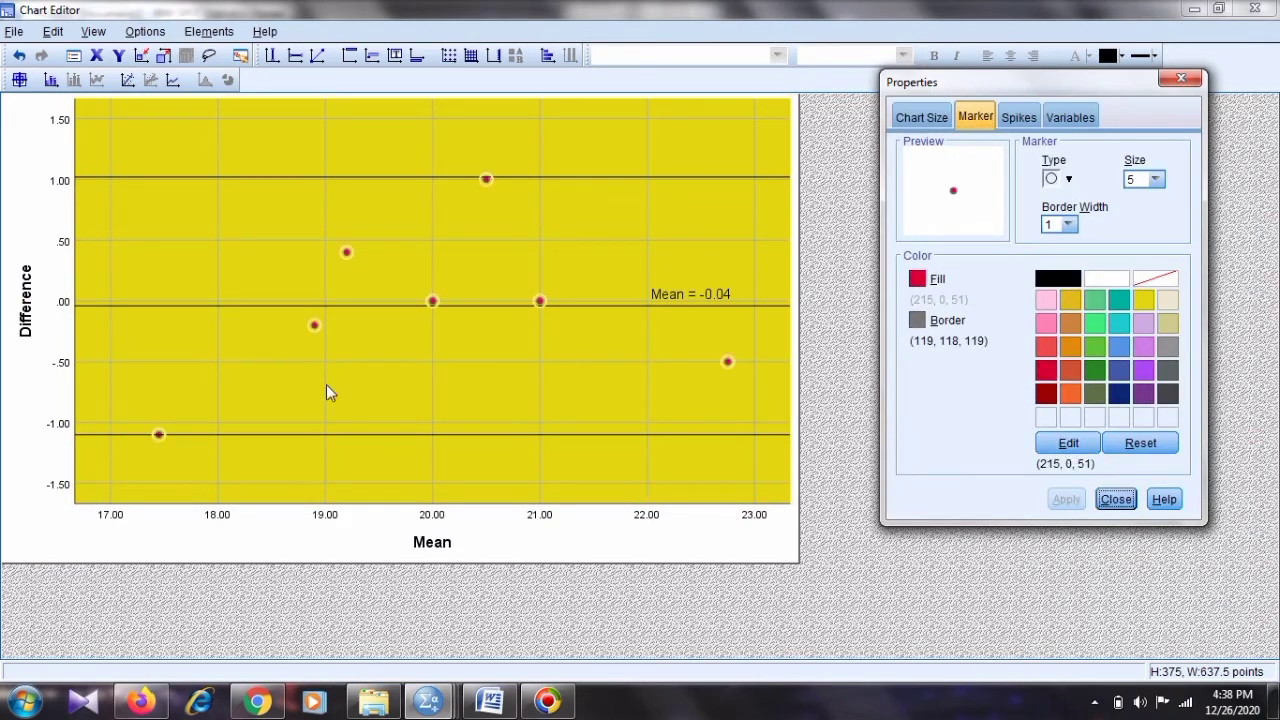
pyautogui.click(1183, 80)
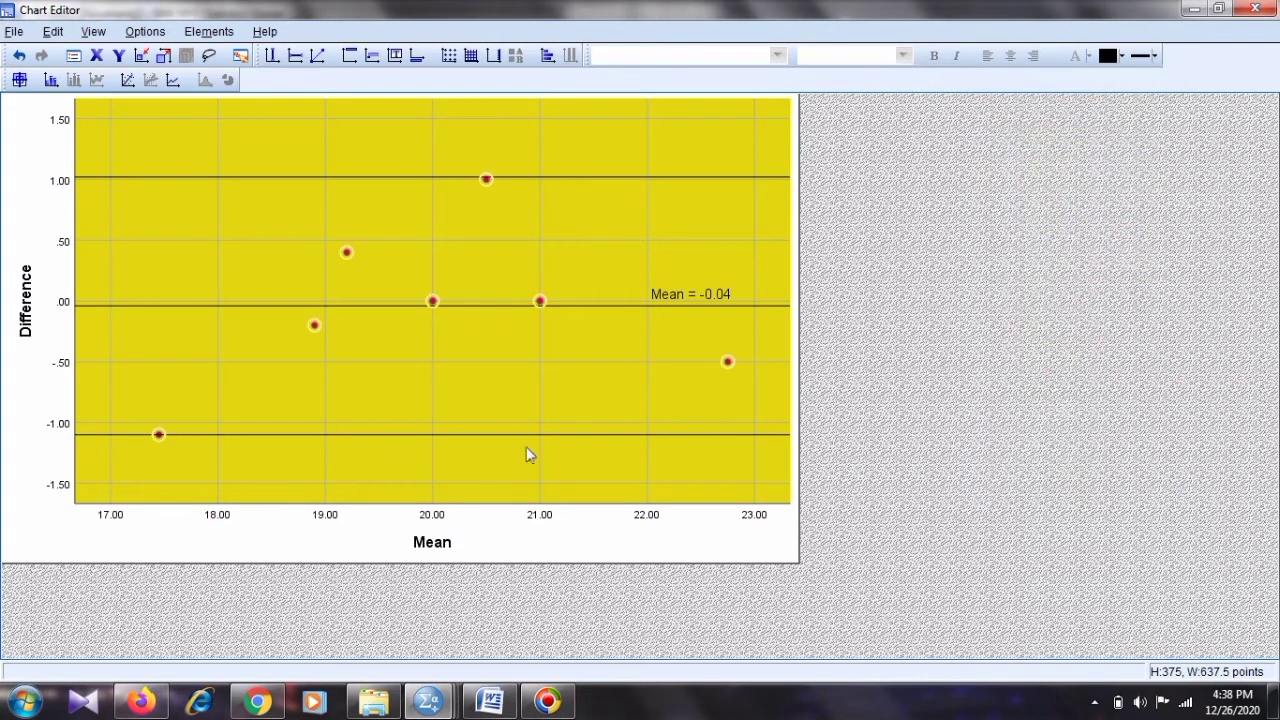
pyautogui.click(595, 540)
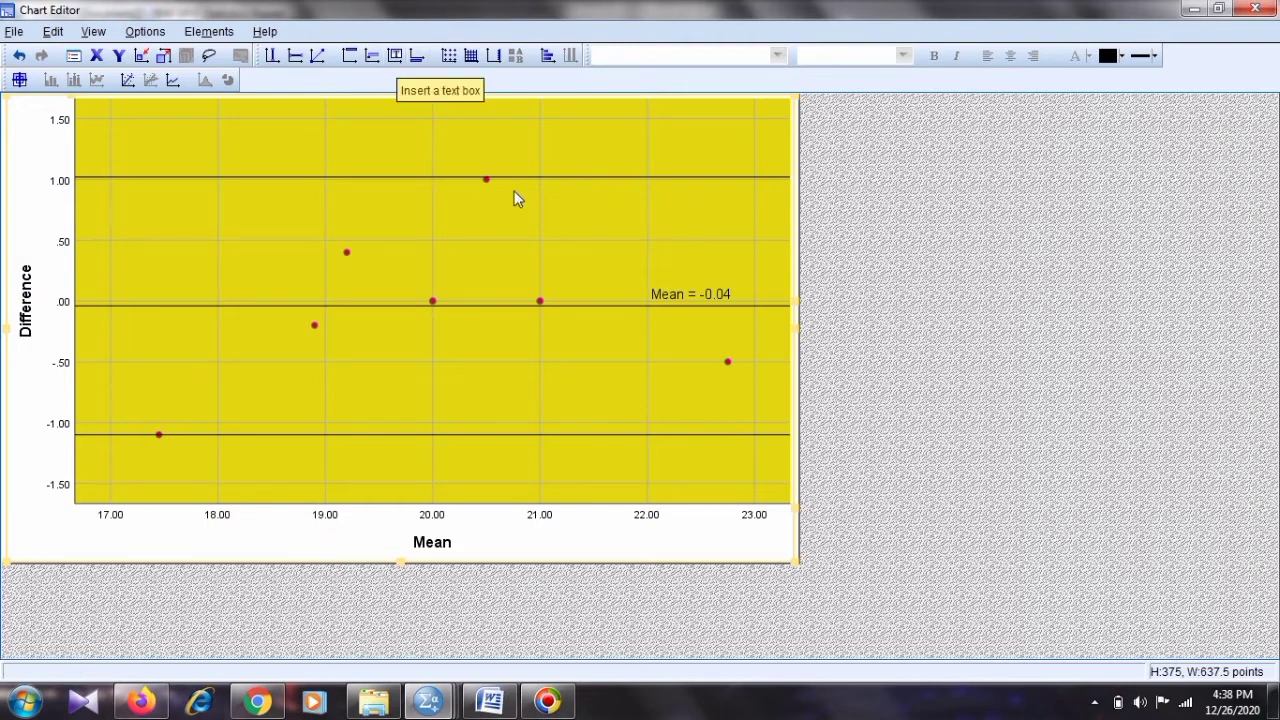
# Step: Review the edited scatterplot in the output and the limit formulas in Word, and switch to the SPSS Data Editor
pyautogui.click(1194, 9)
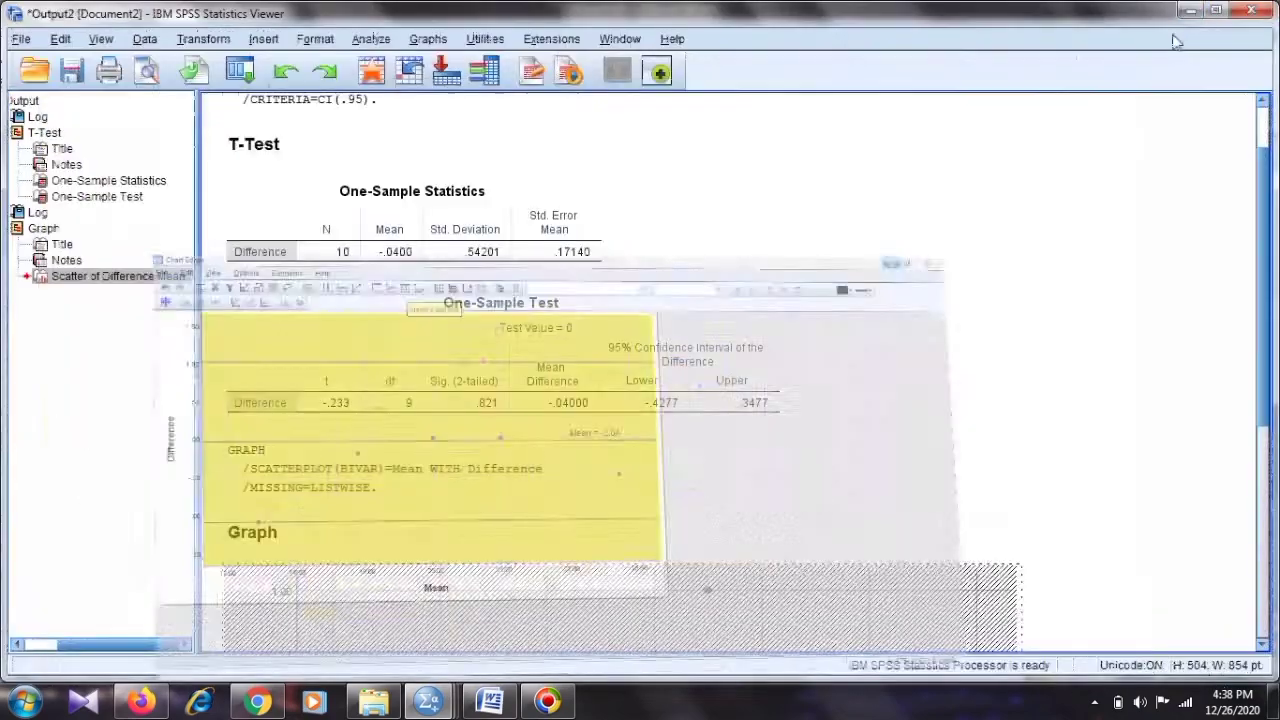
pyautogui.moveTo(440, 705)
pyautogui.click(642, 637)
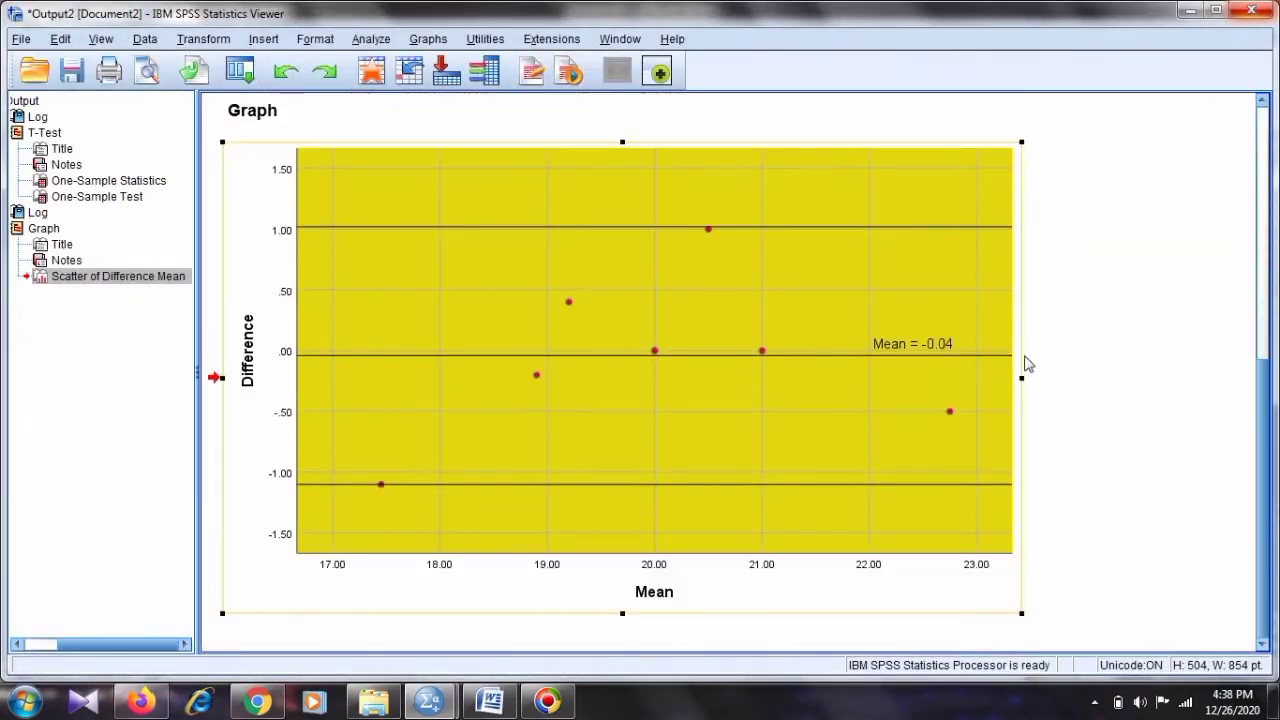
pyautogui.click(1234, 334)
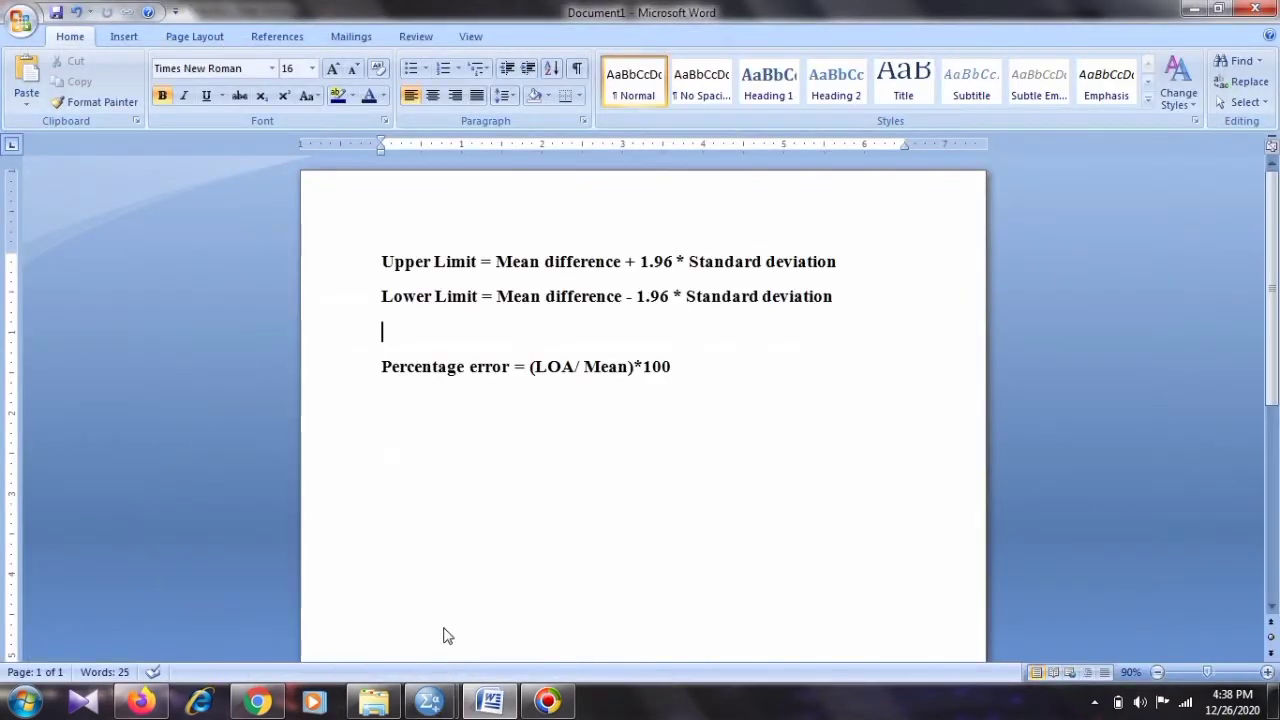
pyautogui.moveTo(429, 700)
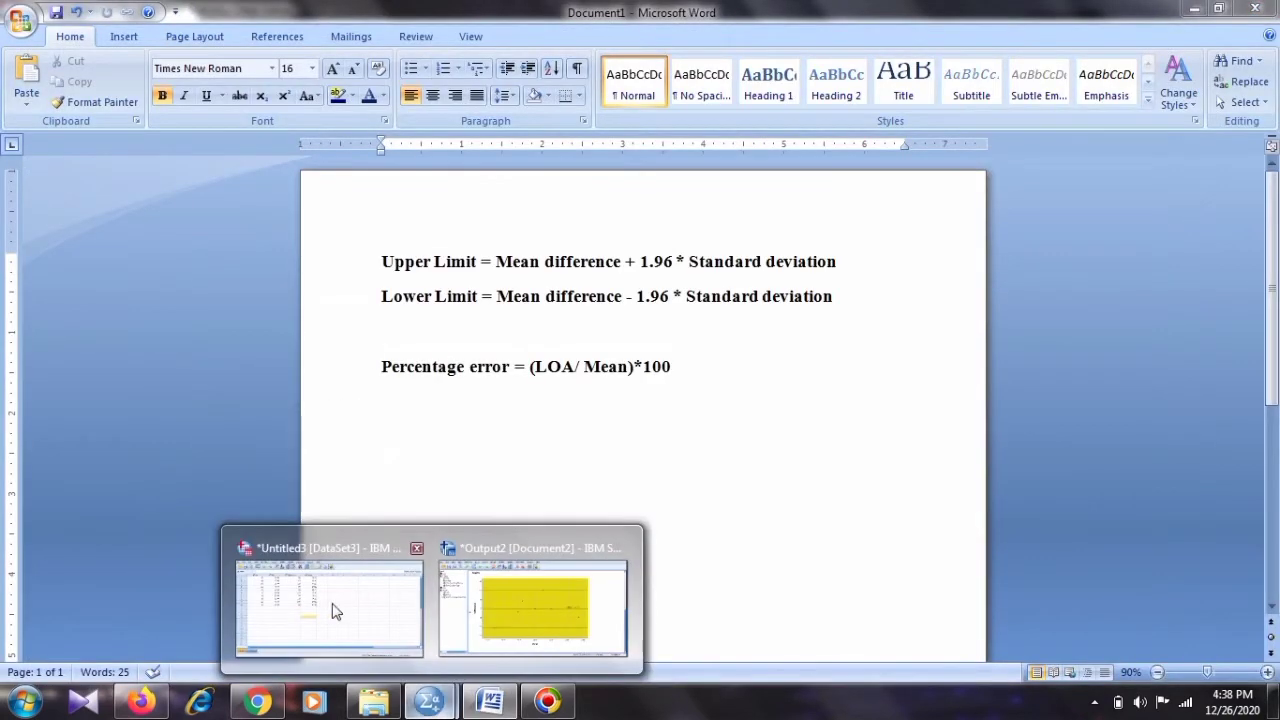
pyautogui.click(334, 608)
pyautogui.click(262, 32)
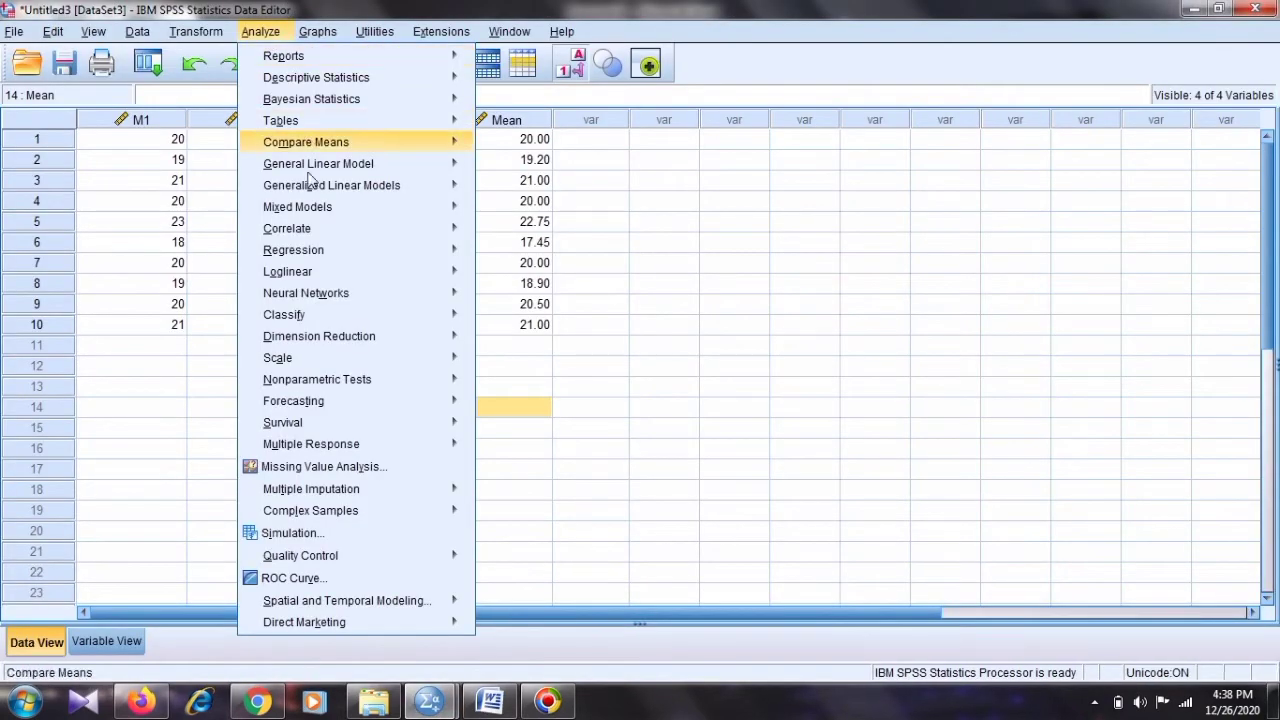
pyautogui.moveTo(314, 252)
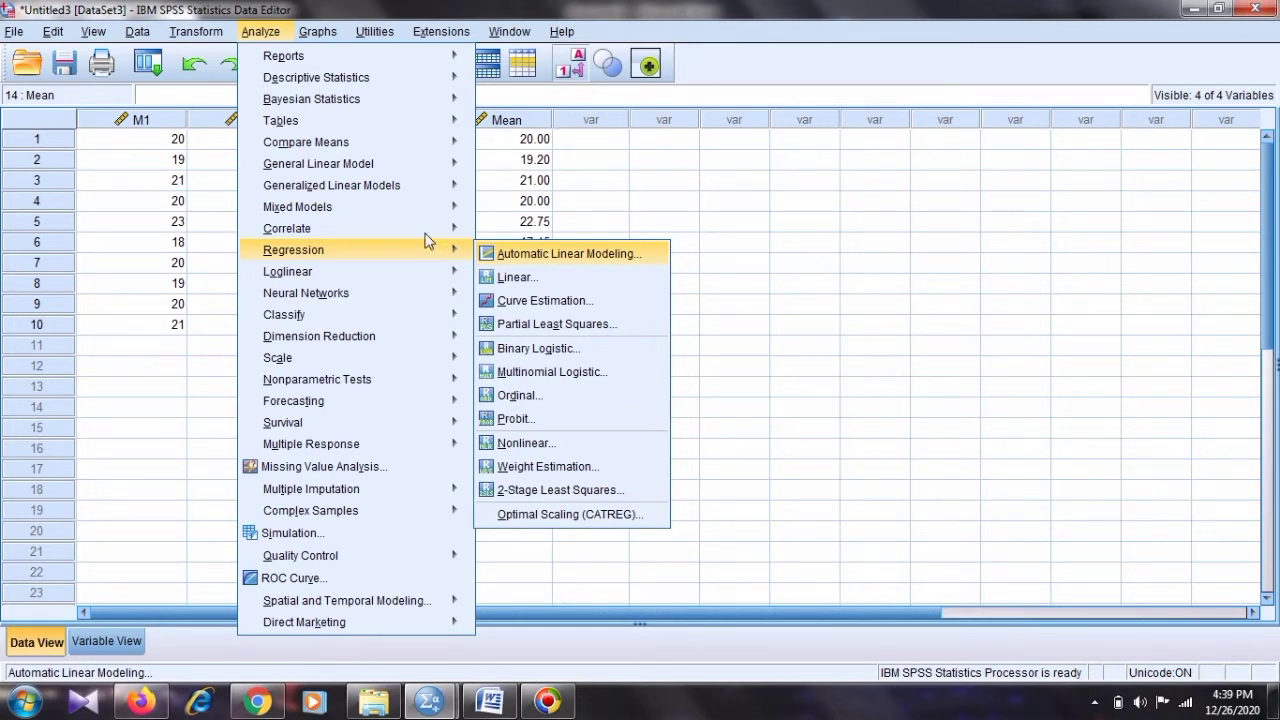
pyautogui.click(568, 253)
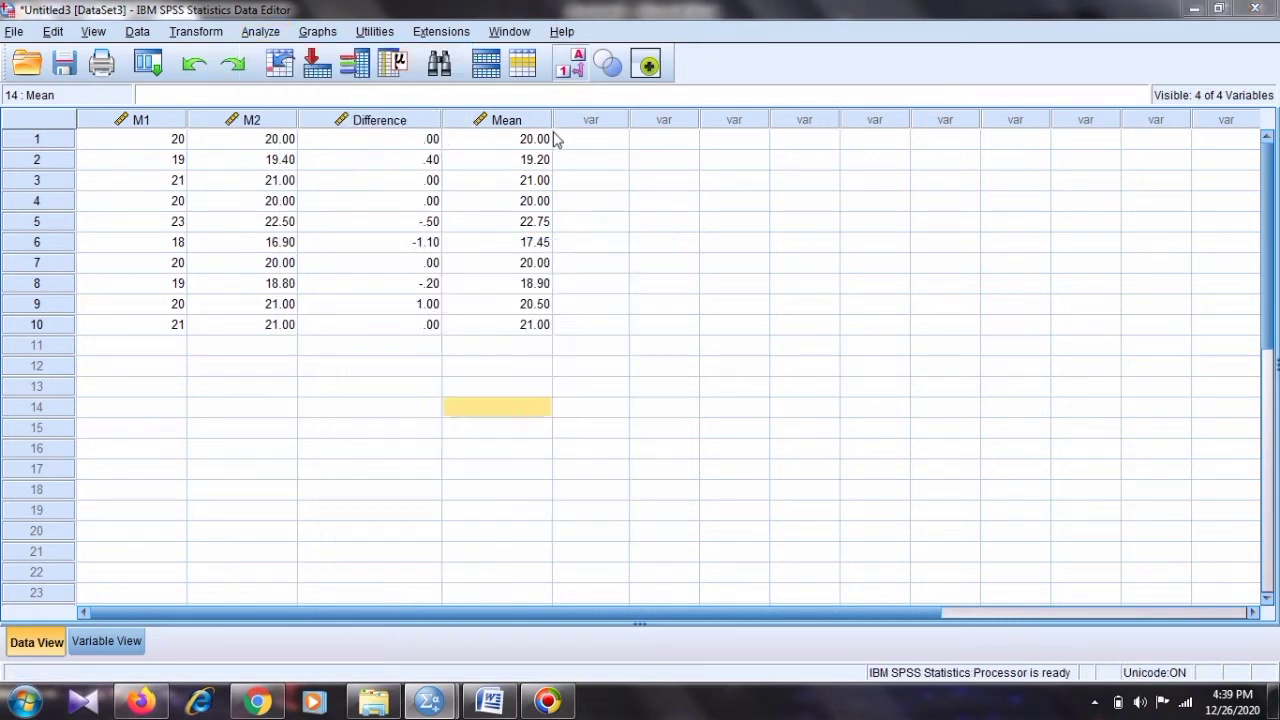
pyautogui.click(936, 44)
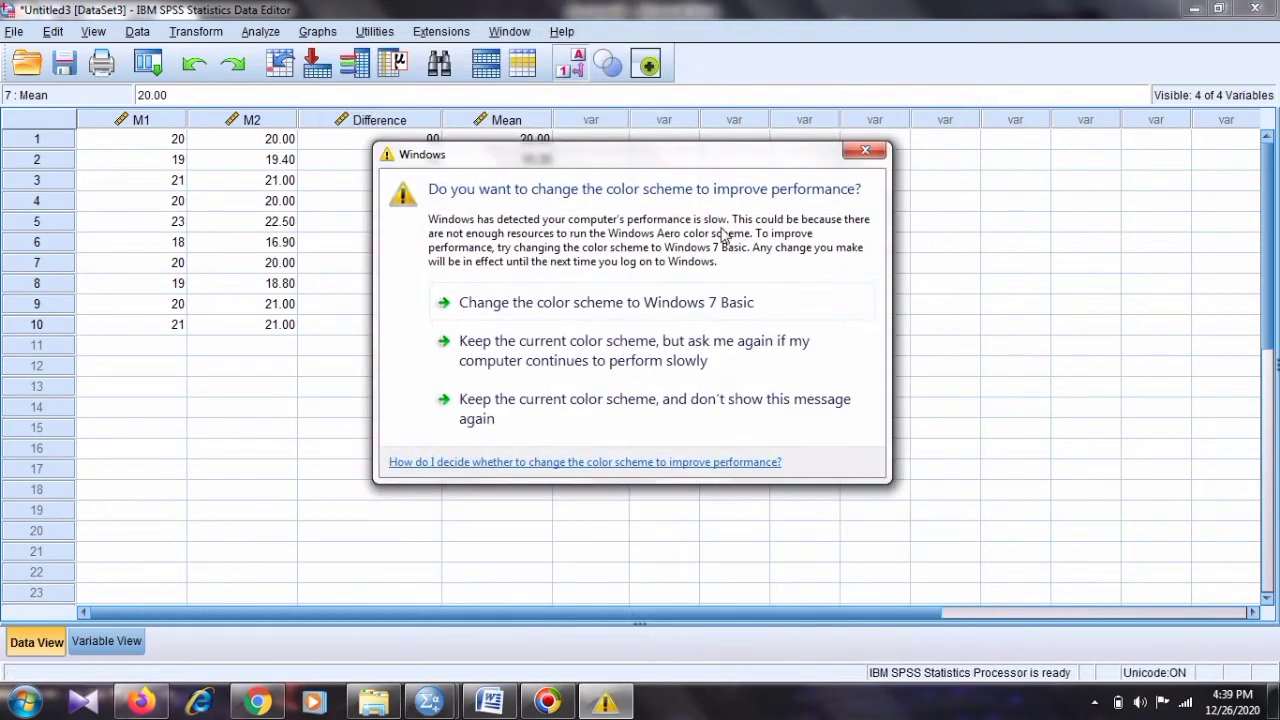
pyautogui.click(861, 152)
# Step: Run a linear regression with Difference as the dependent variable and Mean as the independent variable, using the Enter method
pyautogui.click(262, 33)
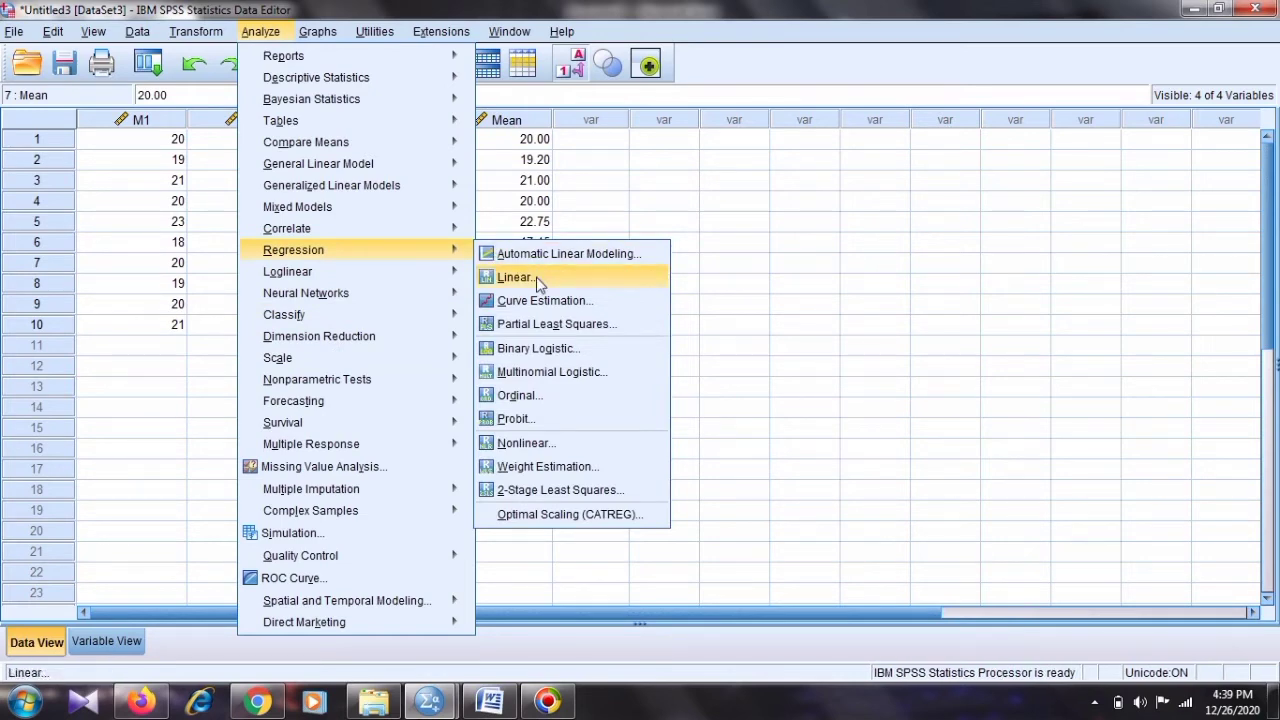
pyautogui.click(538, 280)
pyautogui.click(489, 243)
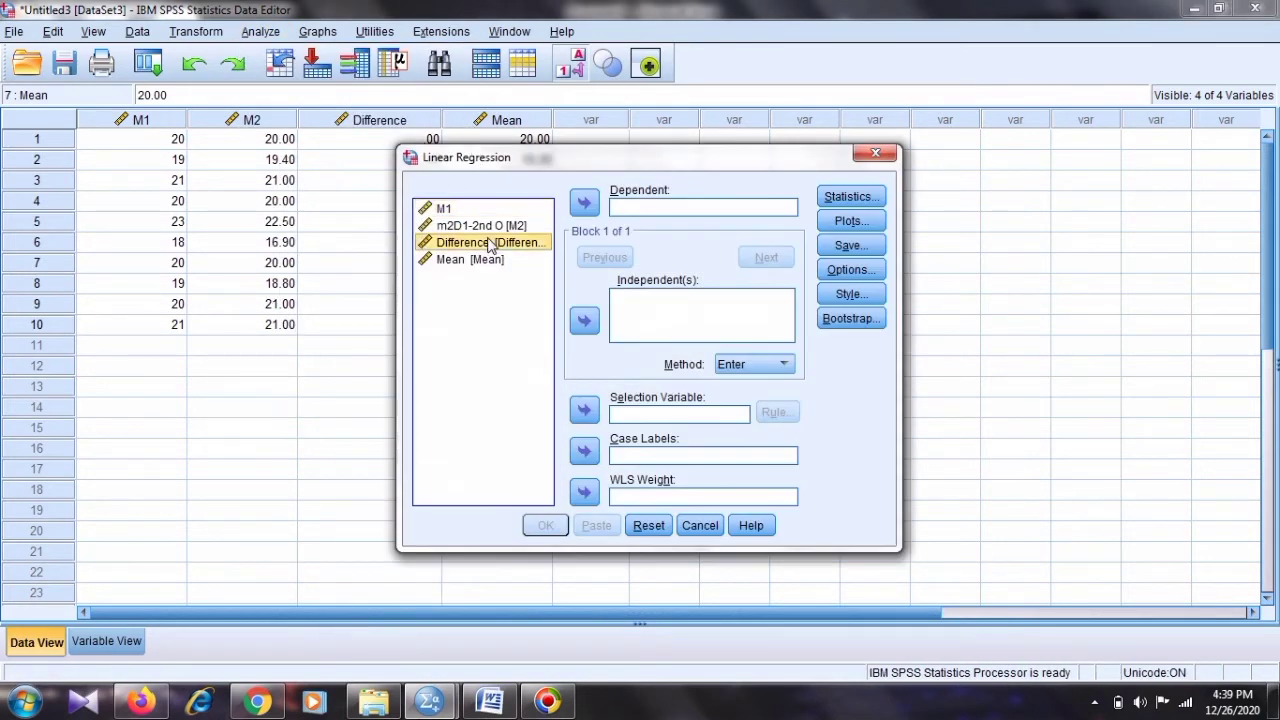
pyautogui.click(596, 205)
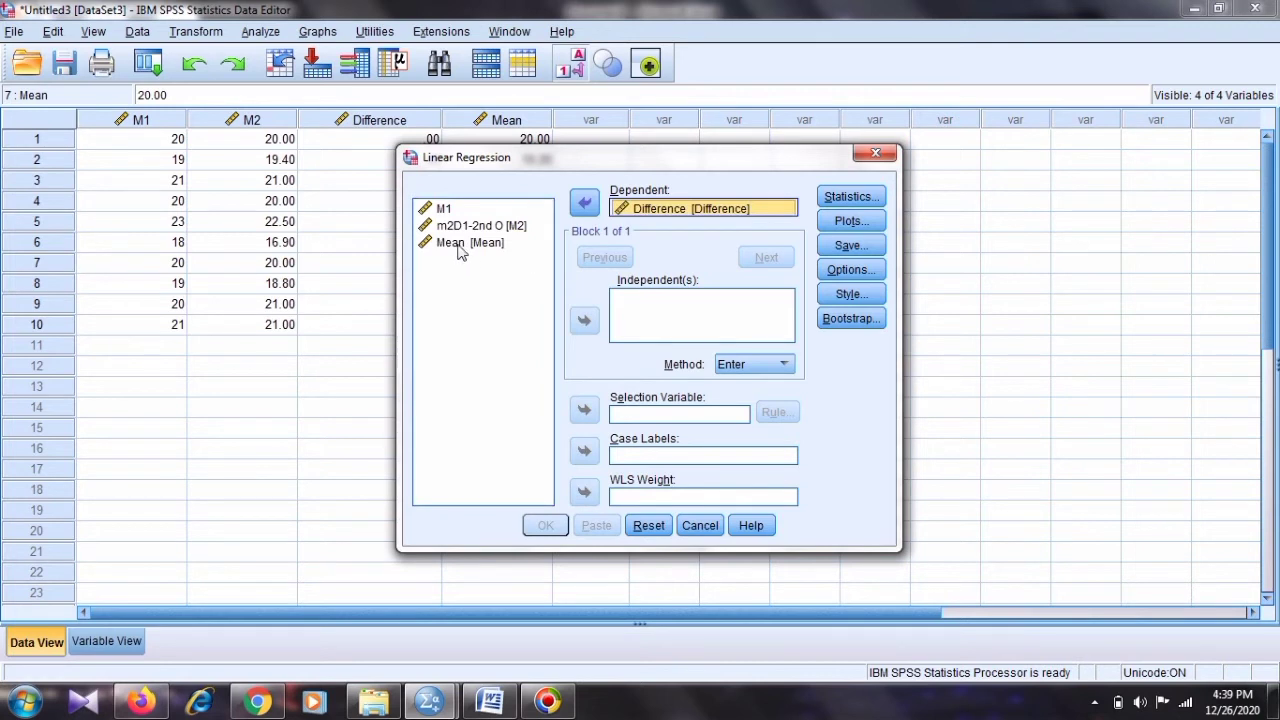
pyautogui.click(498, 262)
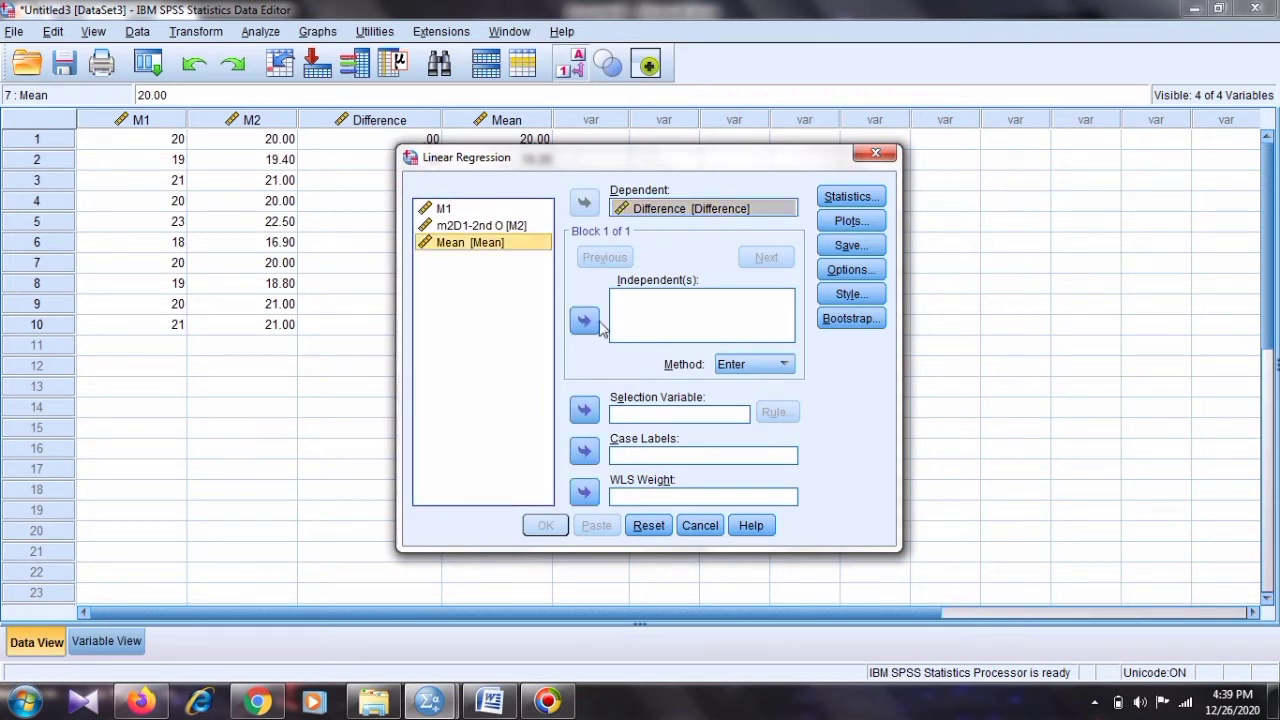
pyautogui.click(585, 322)
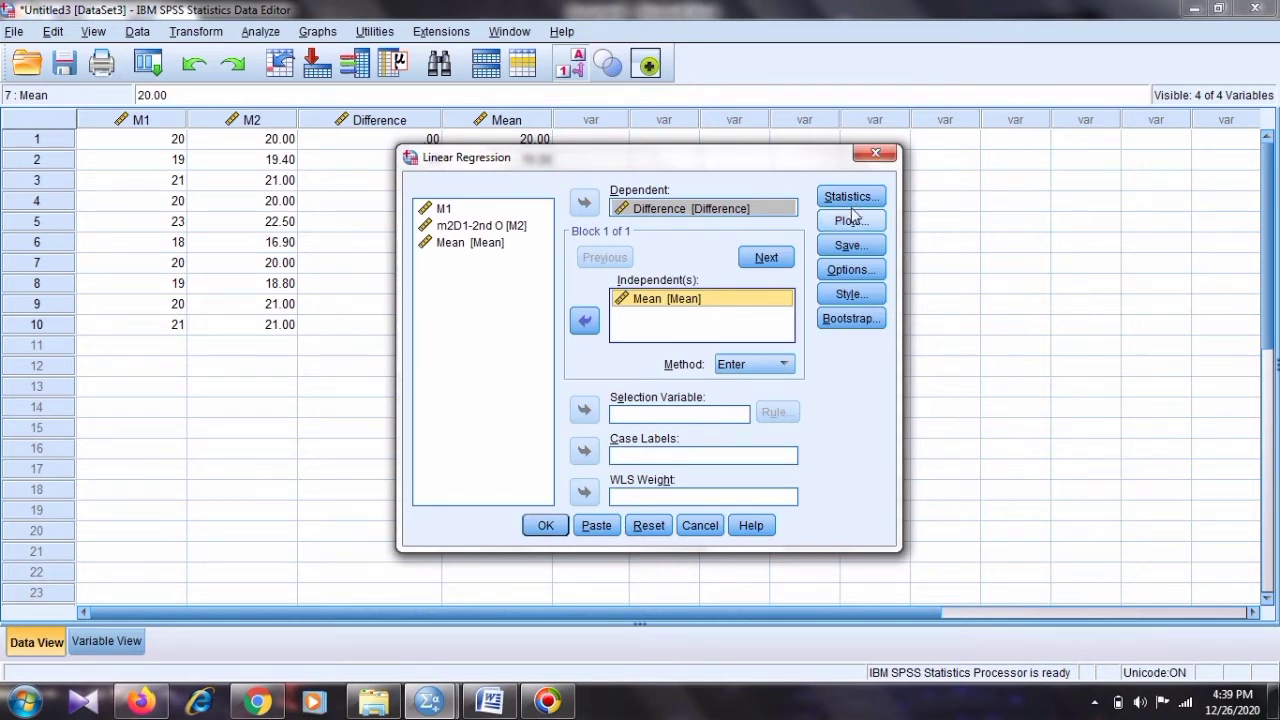
pyautogui.click(545, 527)
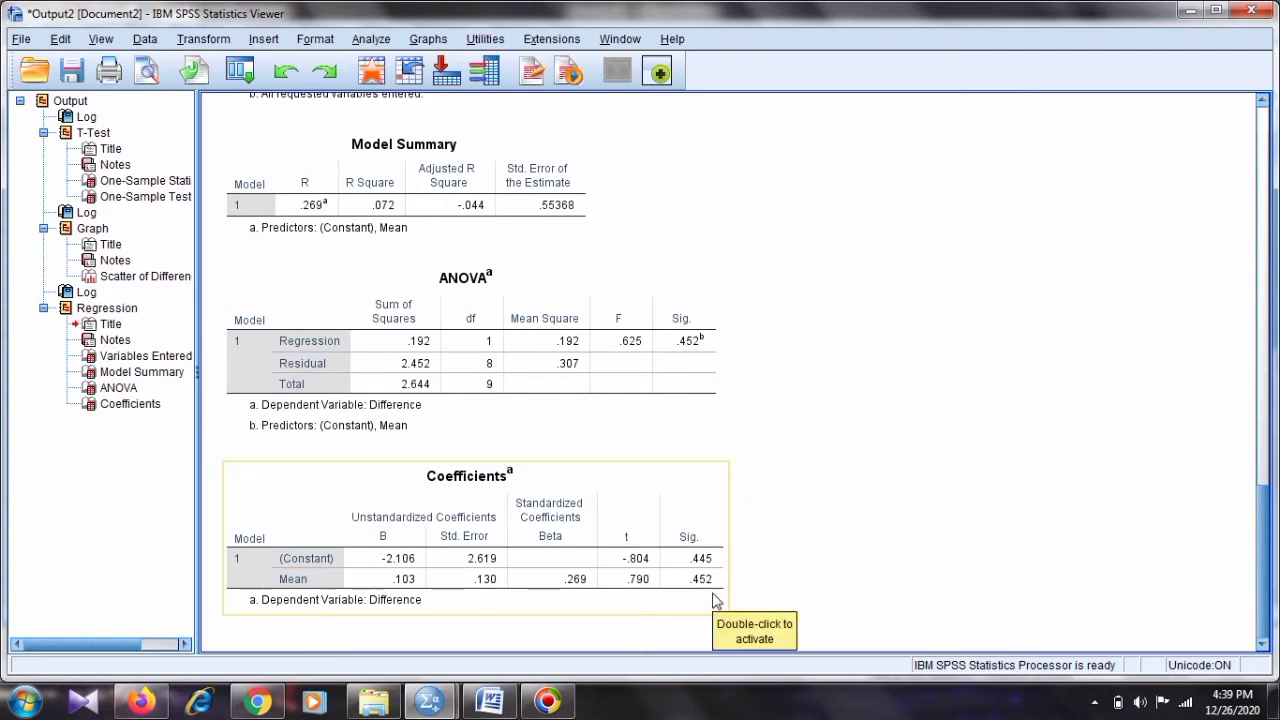
# Step: Examine the regression Model Summary, ANOVA and Coefficients tables alongside the scatterplot and the Difference and Mean data columns
pyautogui.scroll(2, 912, 437)
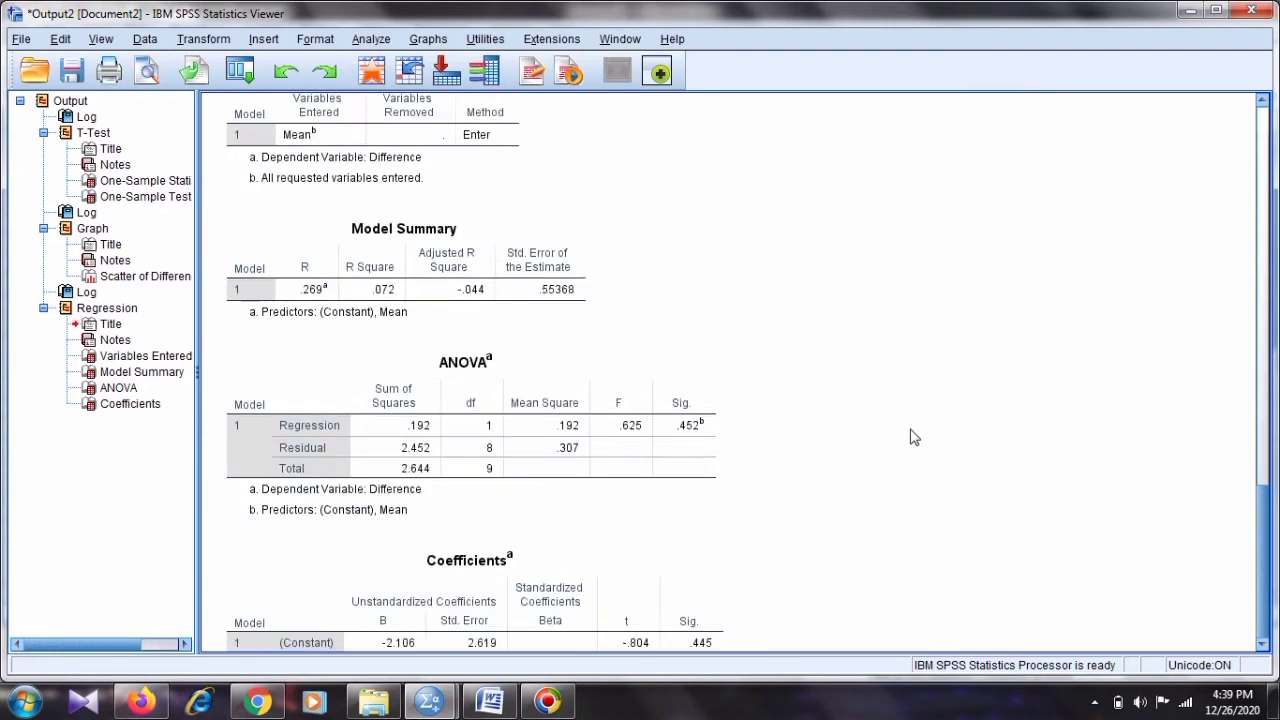
pyautogui.scroll(10, 910, 432)
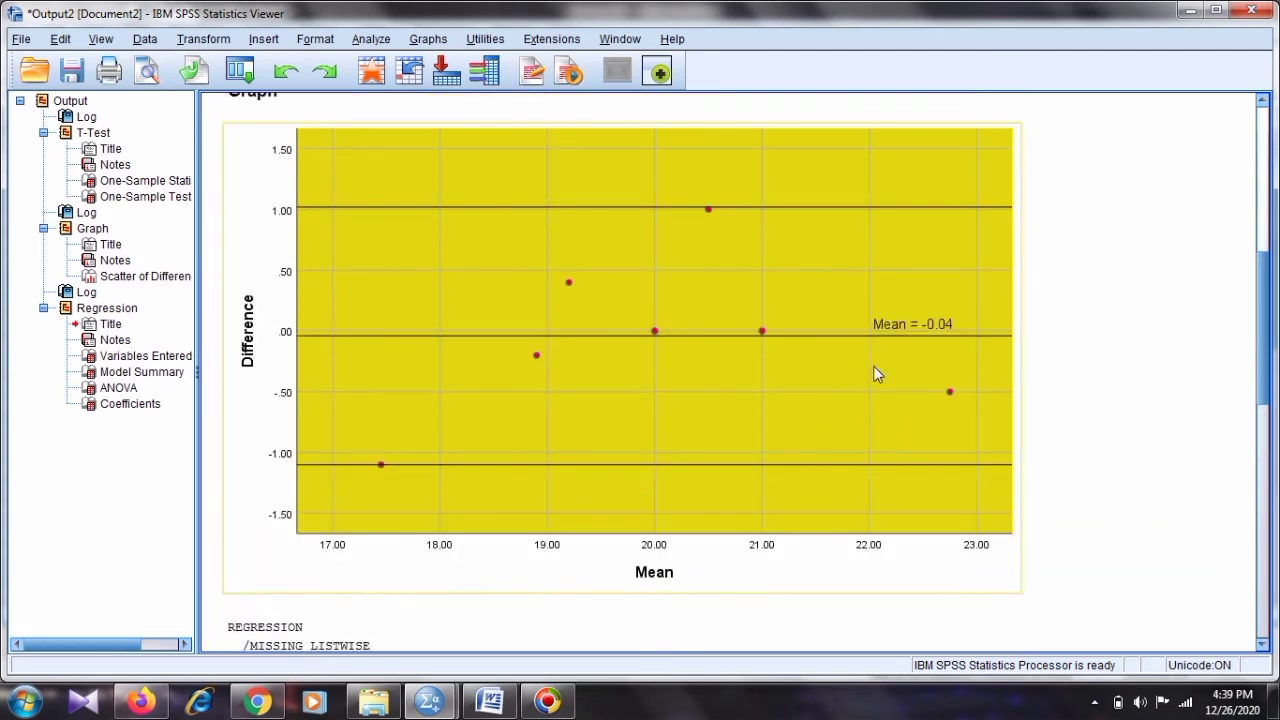
pyautogui.scroll(-10, 873, 373)
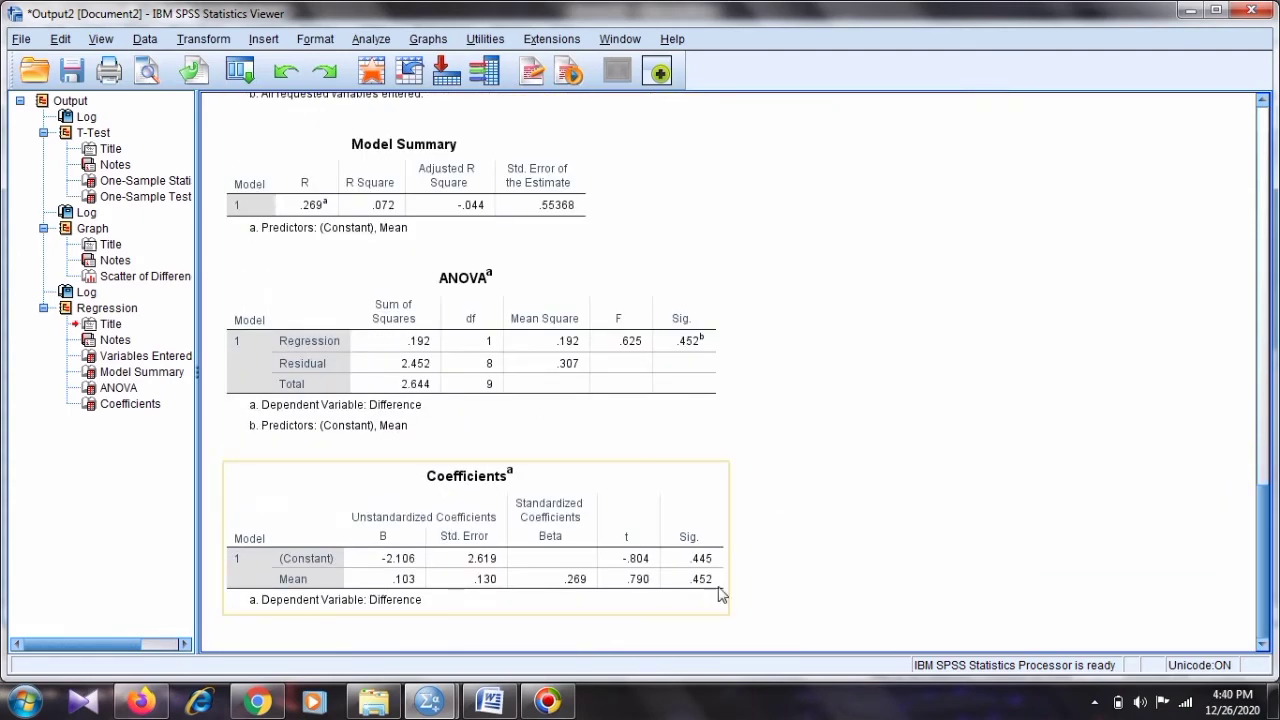
pyautogui.moveTo(444, 708)
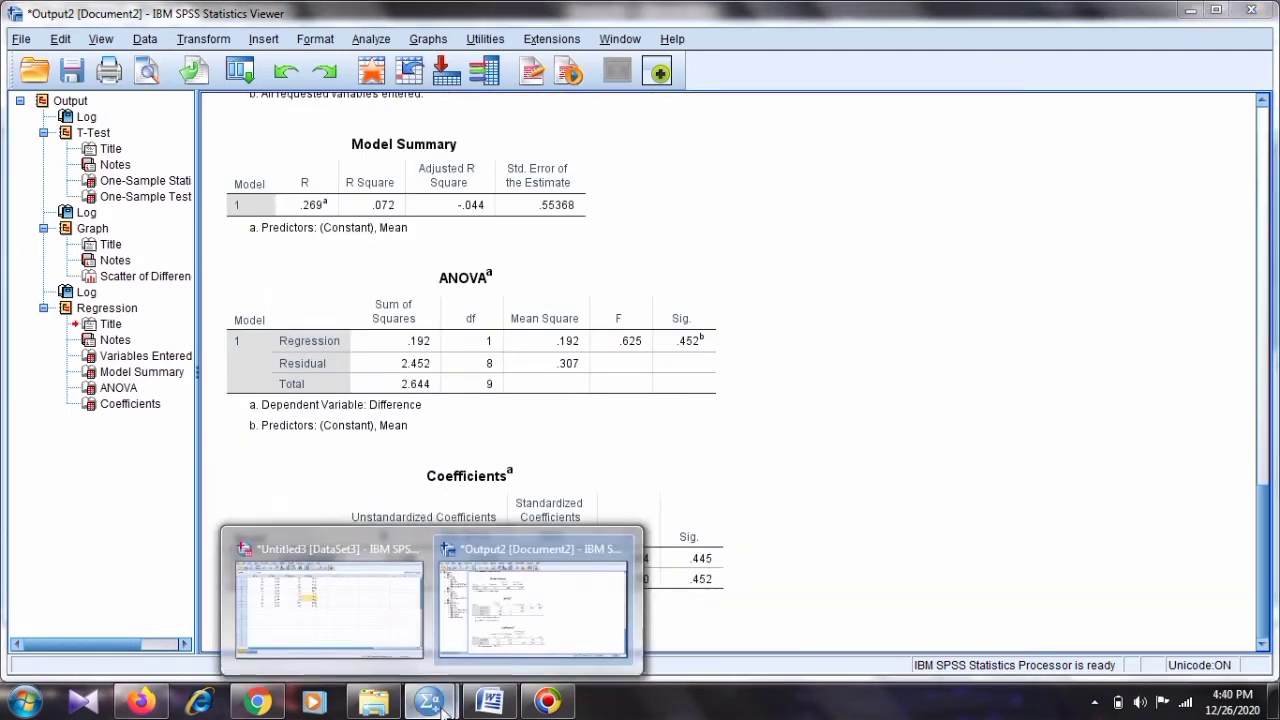
pyautogui.click(355, 605)
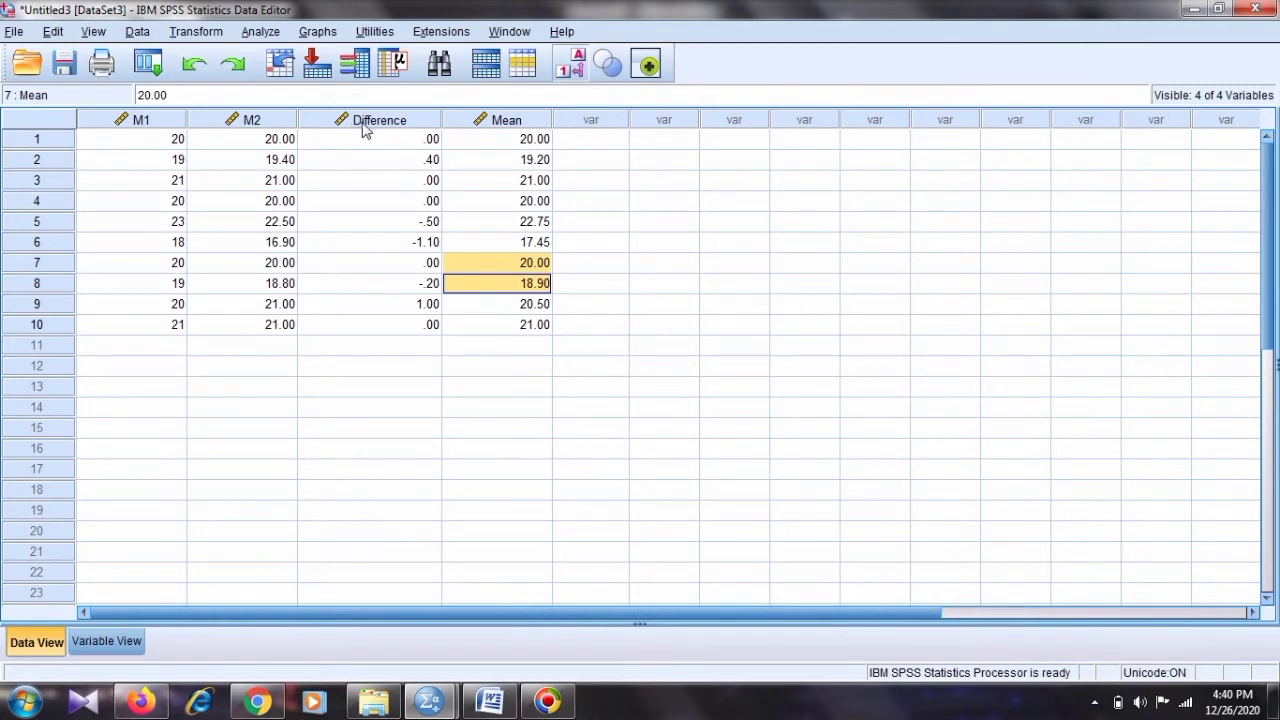
pyautogui.click(1193, 9)
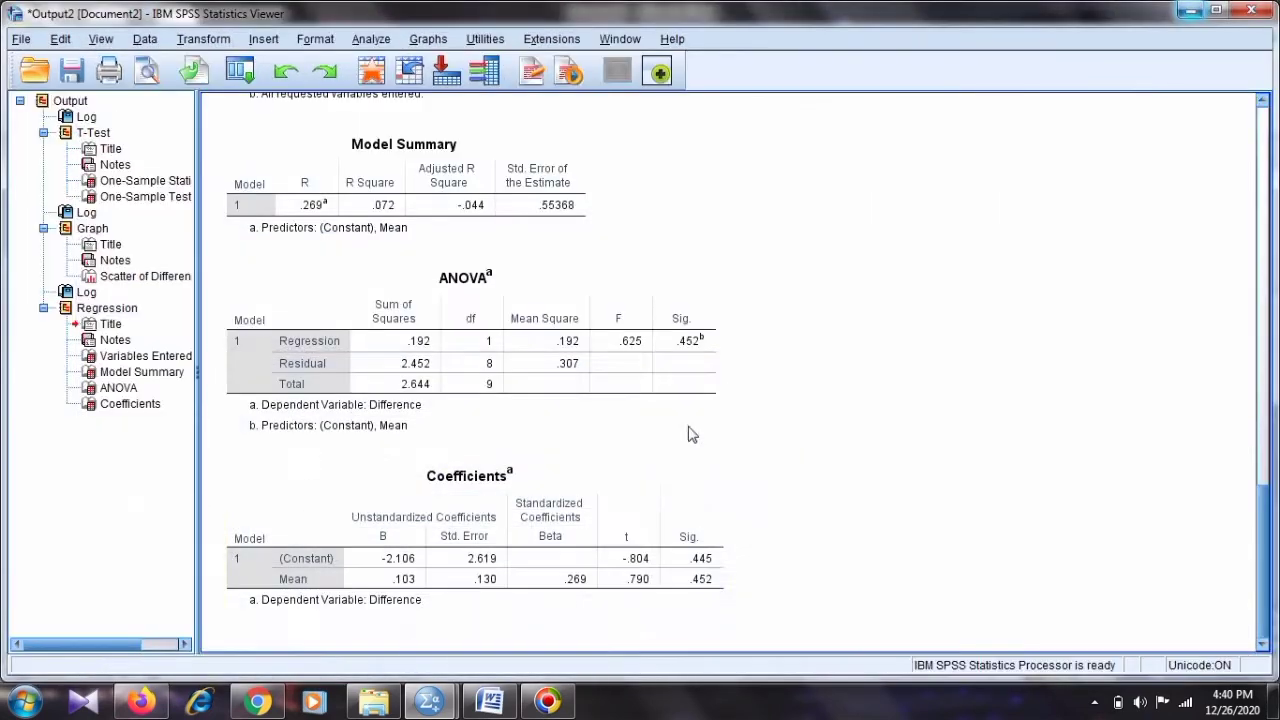
pyautogui.scroll(5, 958, 466)
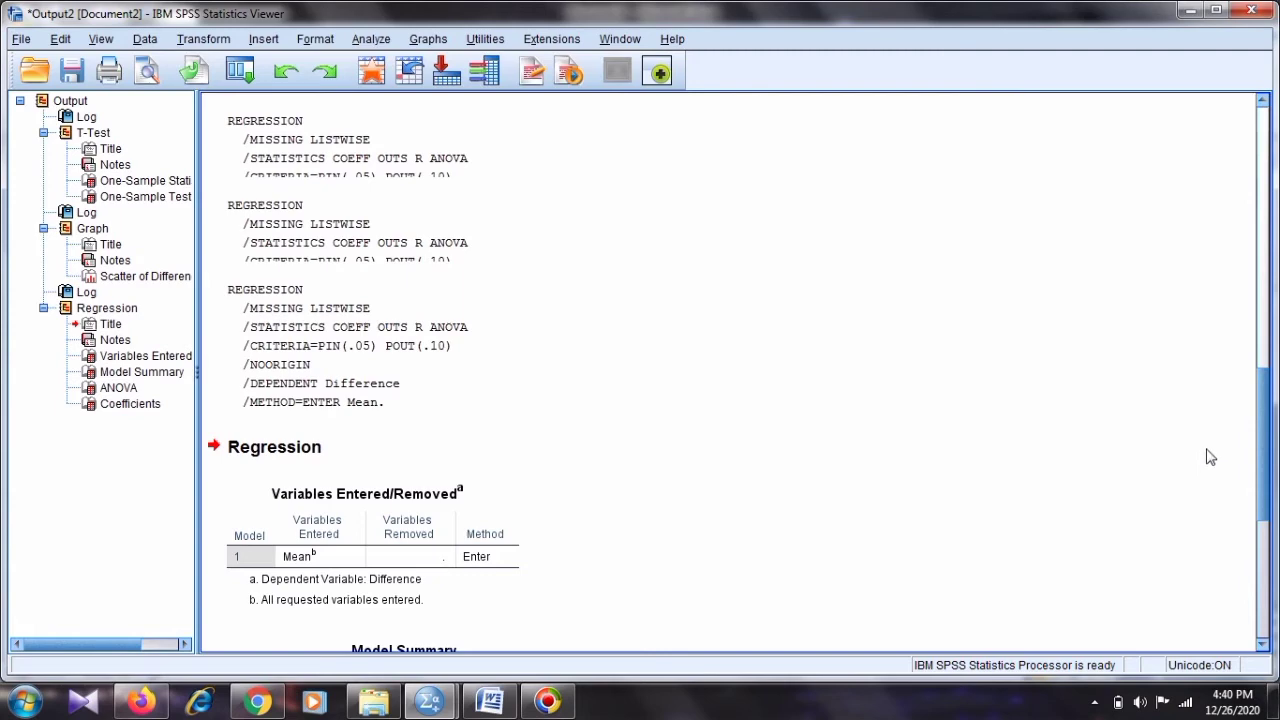
pyautogui.scroll(3, 1265, 417)
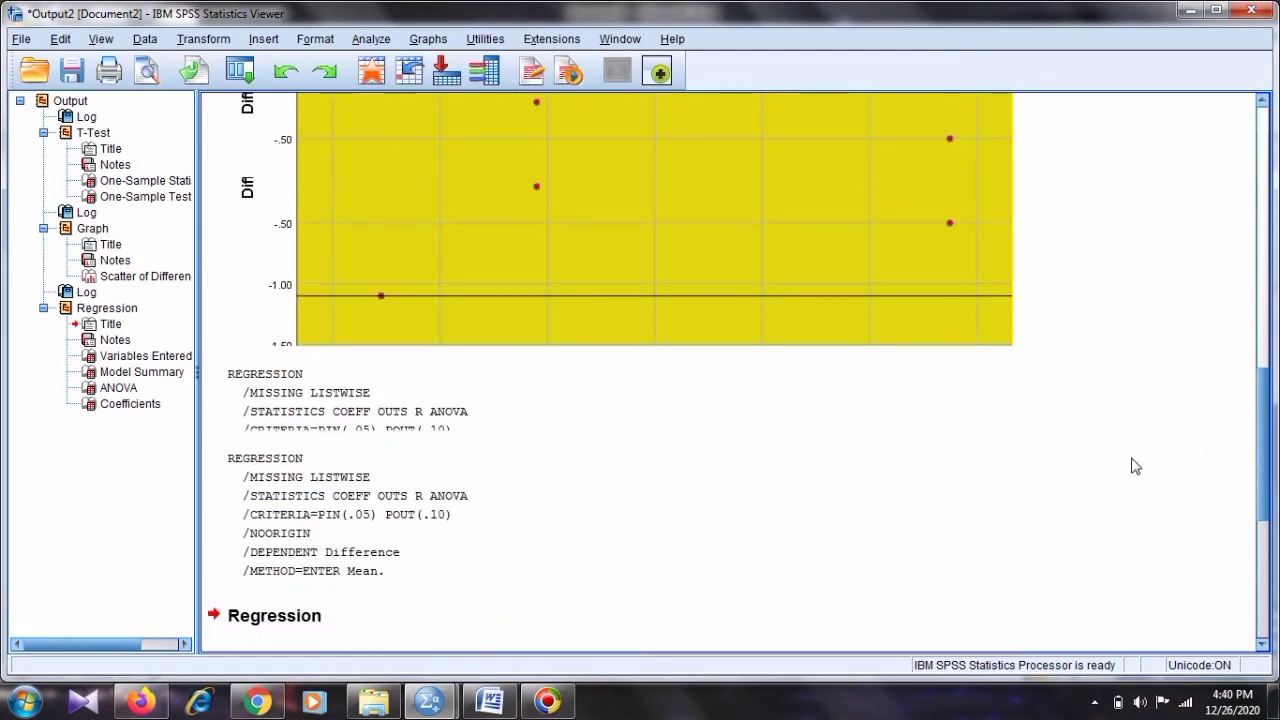
pyautogui.scroll(-10, 1248, 459)
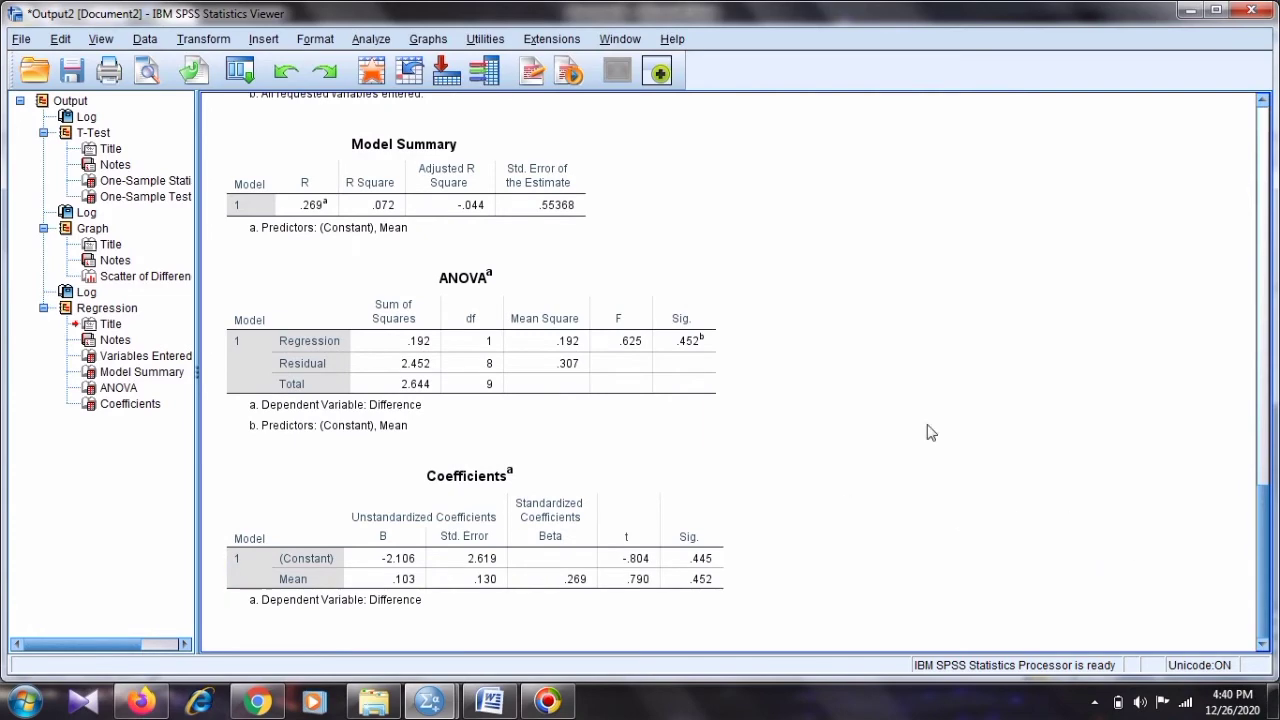
# Step: Switch to Word to examine the percentage error formula and its LOA term, and return to the SPSS output
pyautogui.click(478, 705)
pyautogui.moveTo(680, 380); pyautogui.dragTo(363, 377)
pyautogui.click(464, 484)
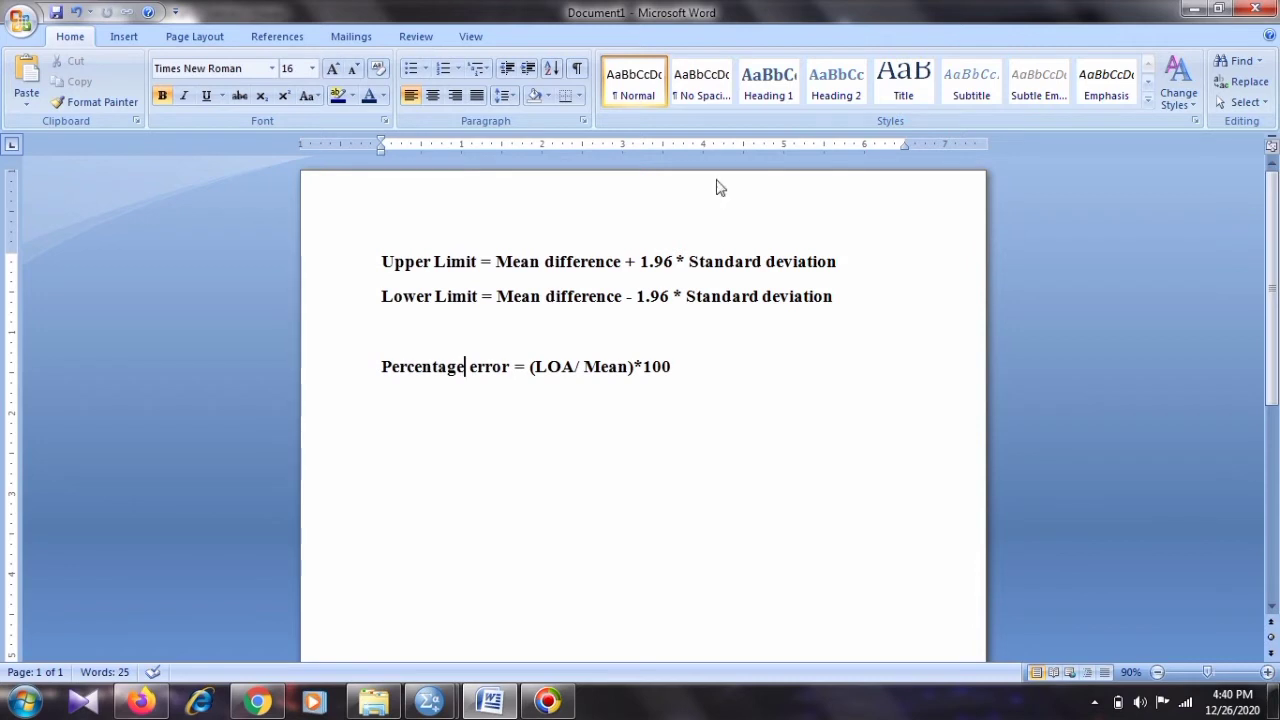
pyautogui.moveTo(668, 380); pyautogui.dragTo(440, 383)
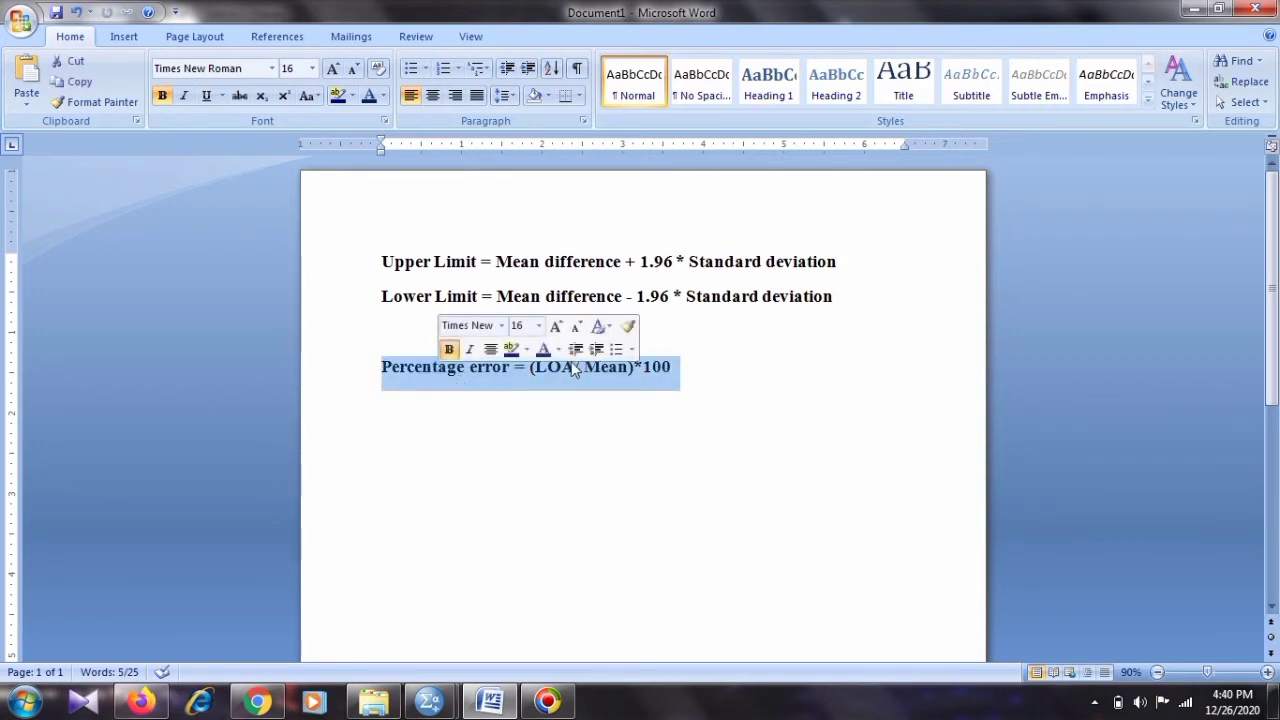
pyautogui.click(543, 380)
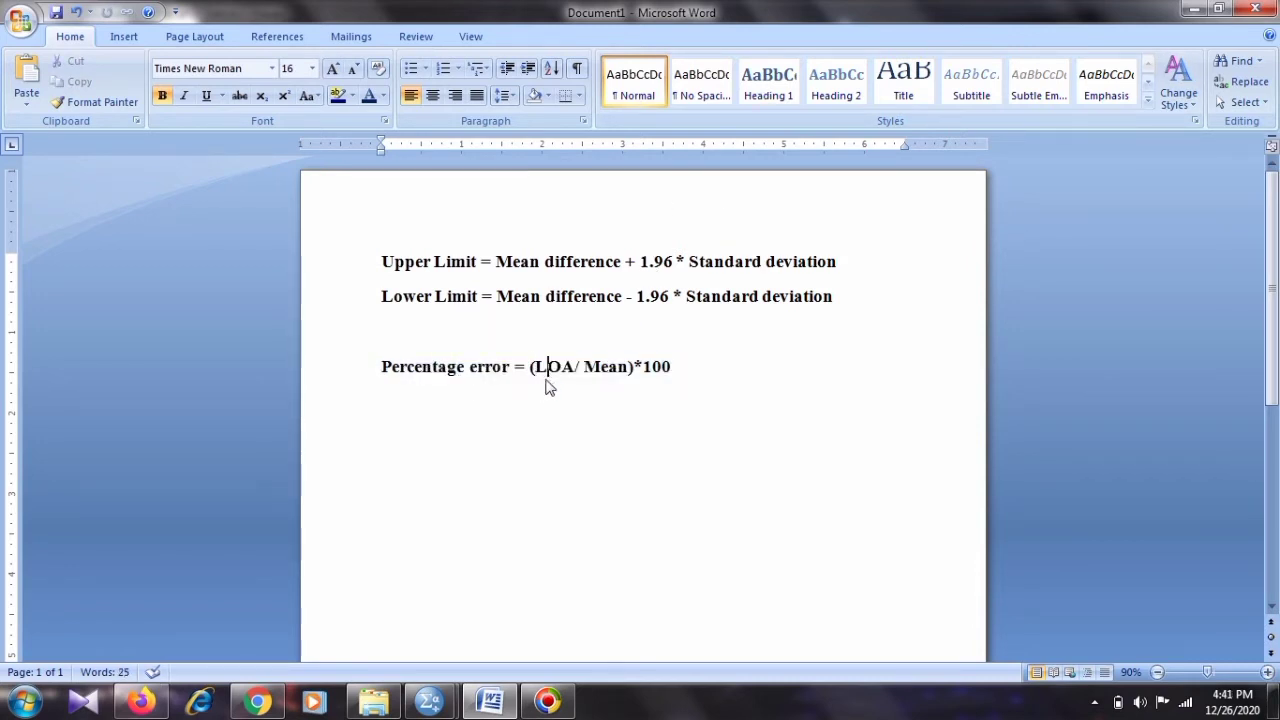
pyautogui.moveTo(549, 380)
pyautogui.mouseDown()
pyautogui.moveTo(576, 378)
pyautogui.moveTo(534, 380)
pyautogui.mouseUp()
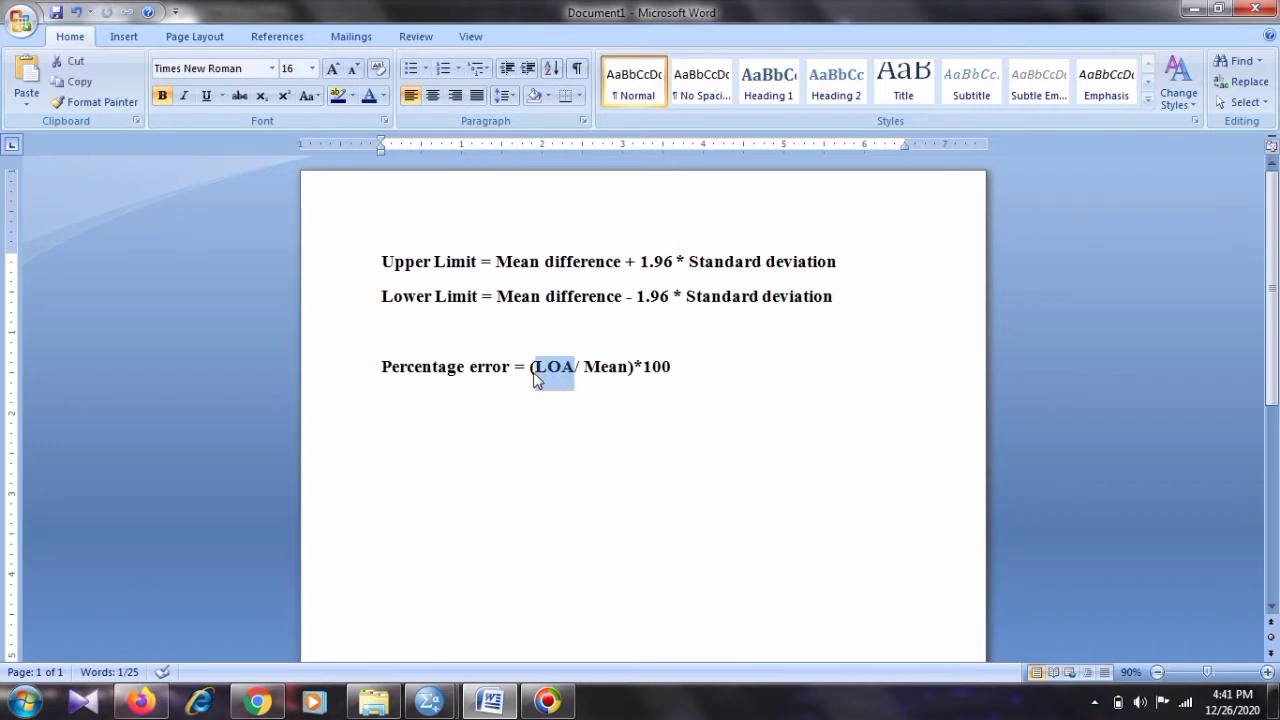
pyautogui.click(1192, 8)
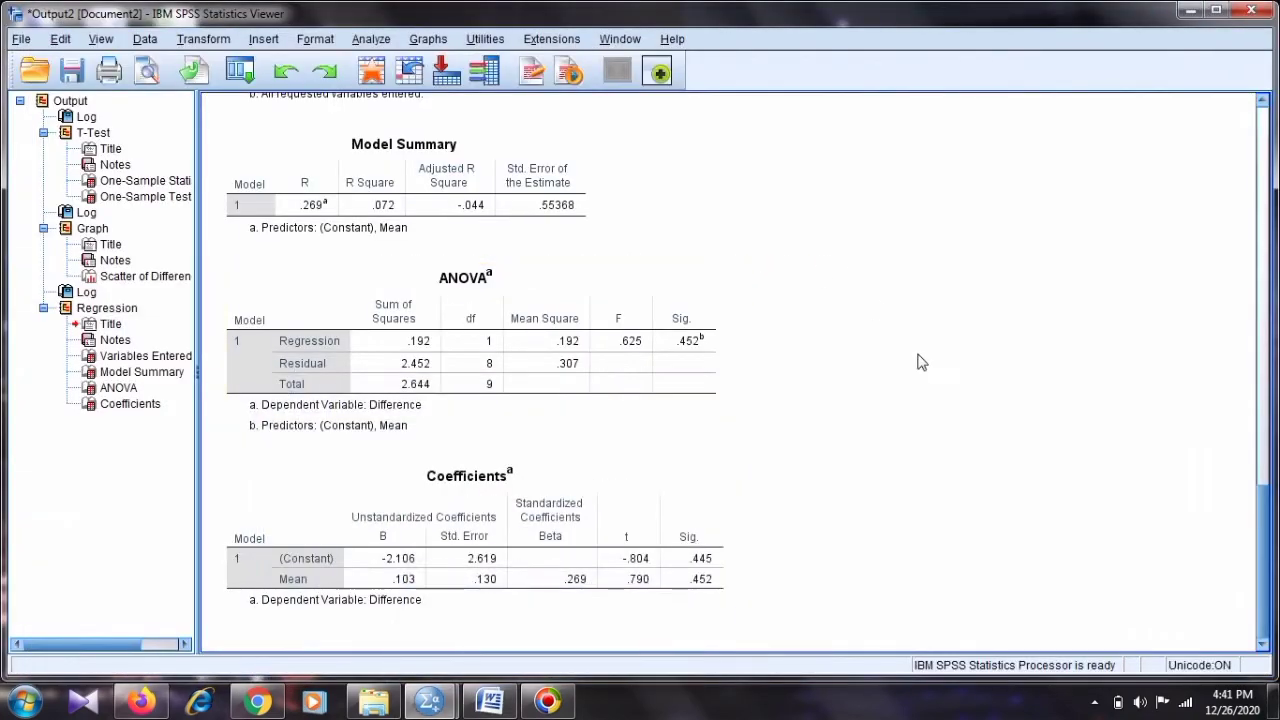
# Step: Open the scatterplot of Difference against Mean from the output in the Chart Editor
pyautogui.scroll(15, 920, 358)
pyautogui.scroll(-12, 920, 350)
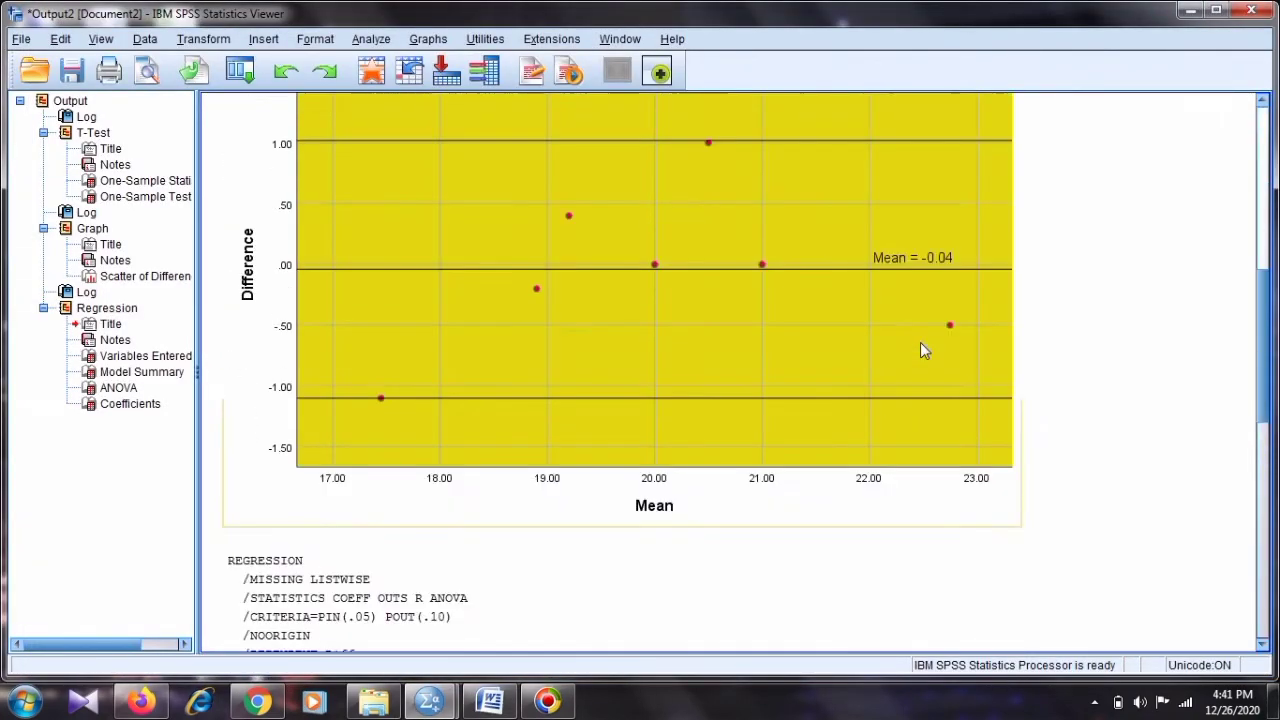
pyautogui.scroll(2, 925, 200)
pyautogui.doubleClick(910, 226)
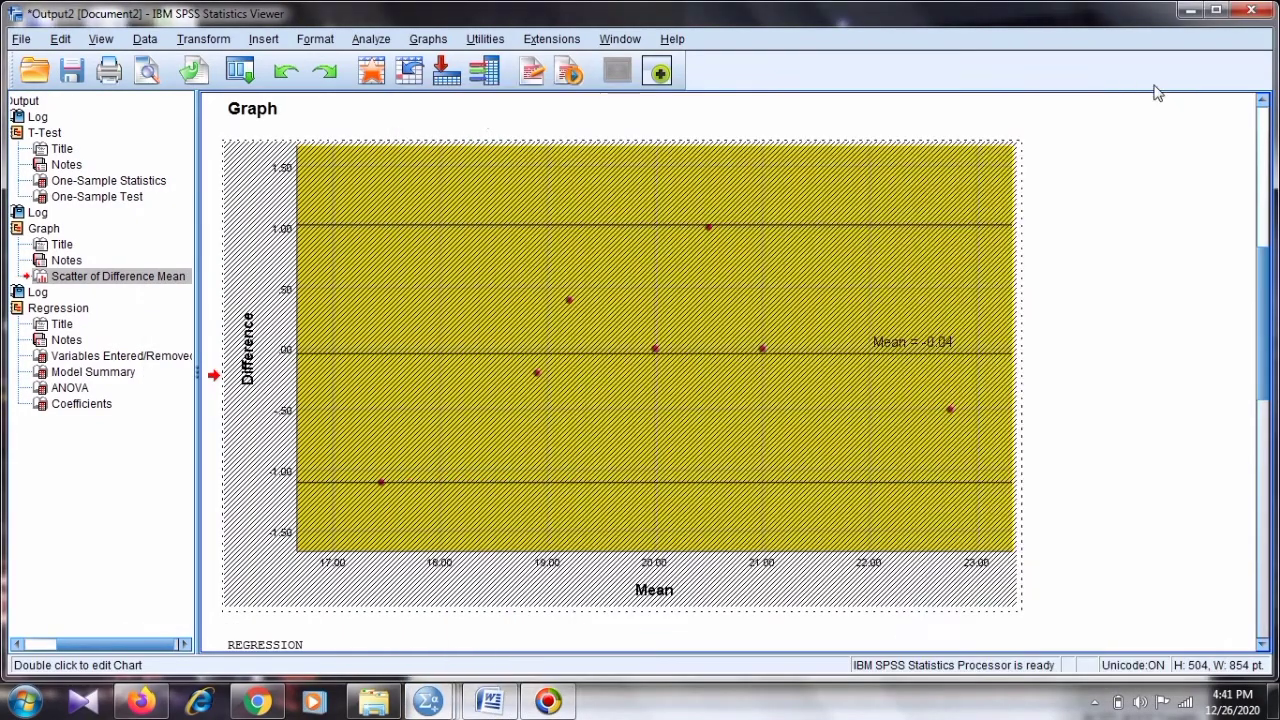
pyautogui.click(1187, 95)
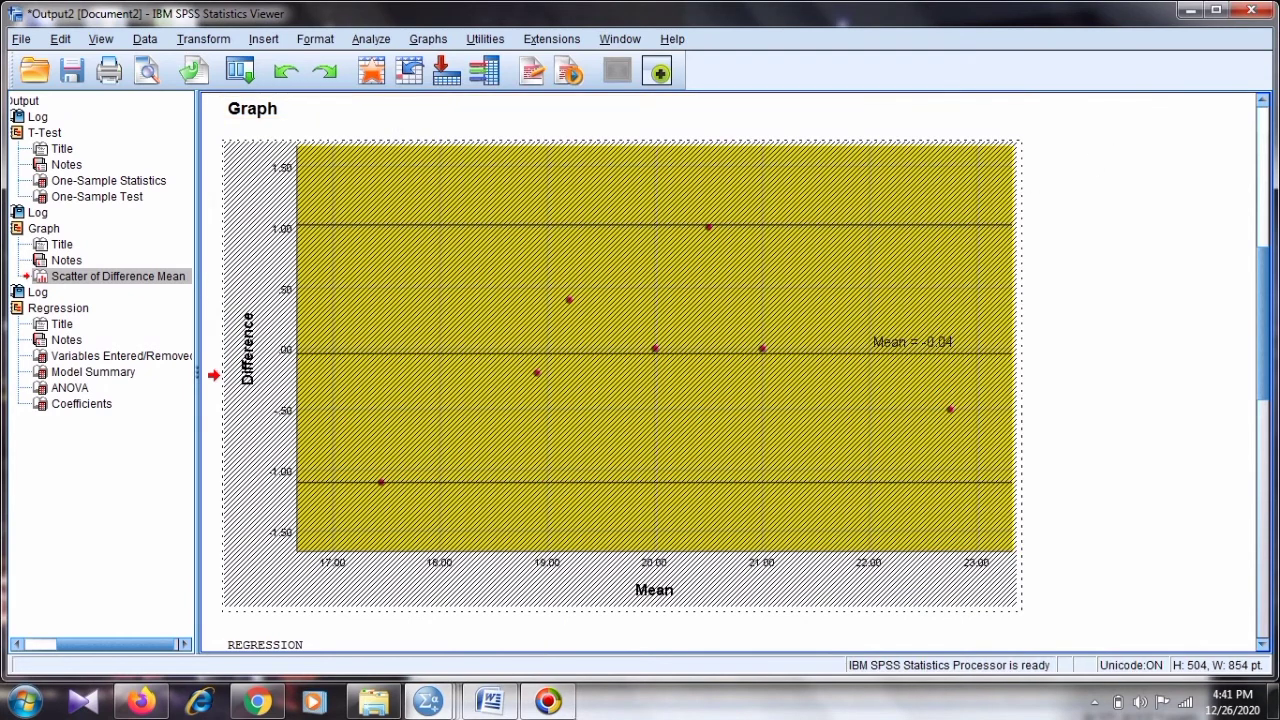
pyautogui.moveTo(428, 700)
pyautogui.click(611, 632)
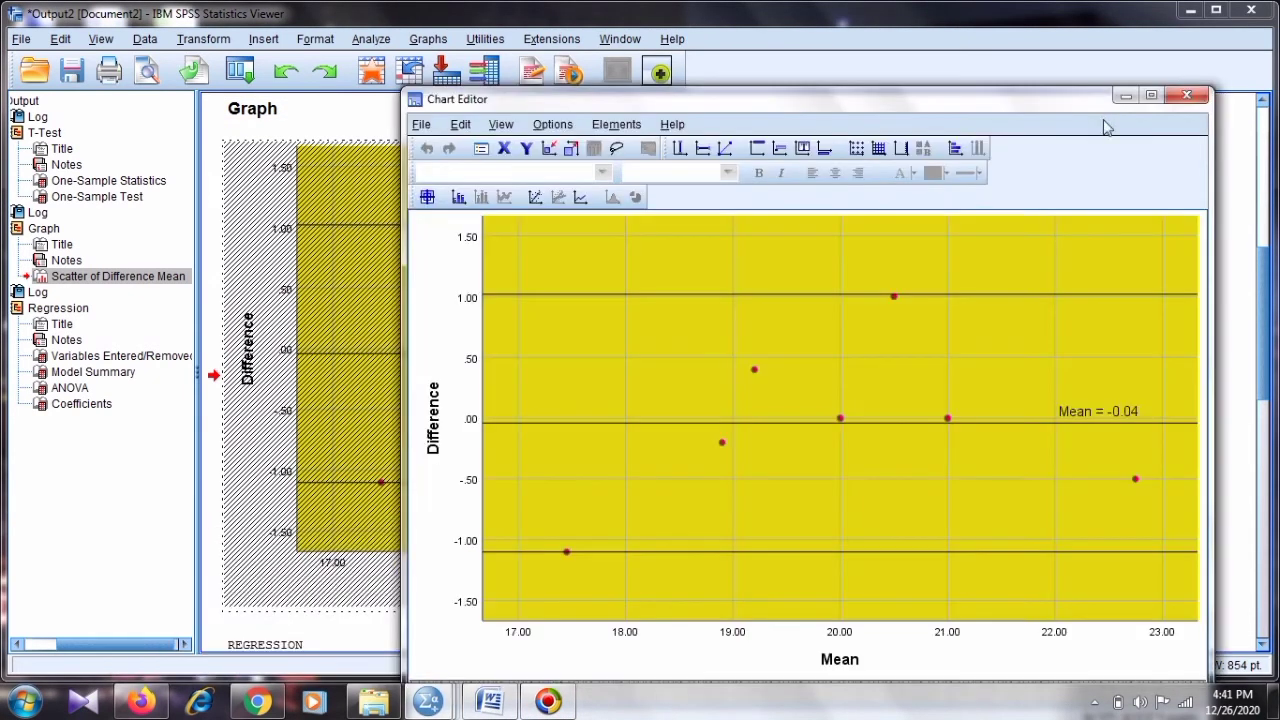
# Step: Add a text box reading "Upper limit = 1.02" to the scatterplot
pyautogui.click(805, 150)
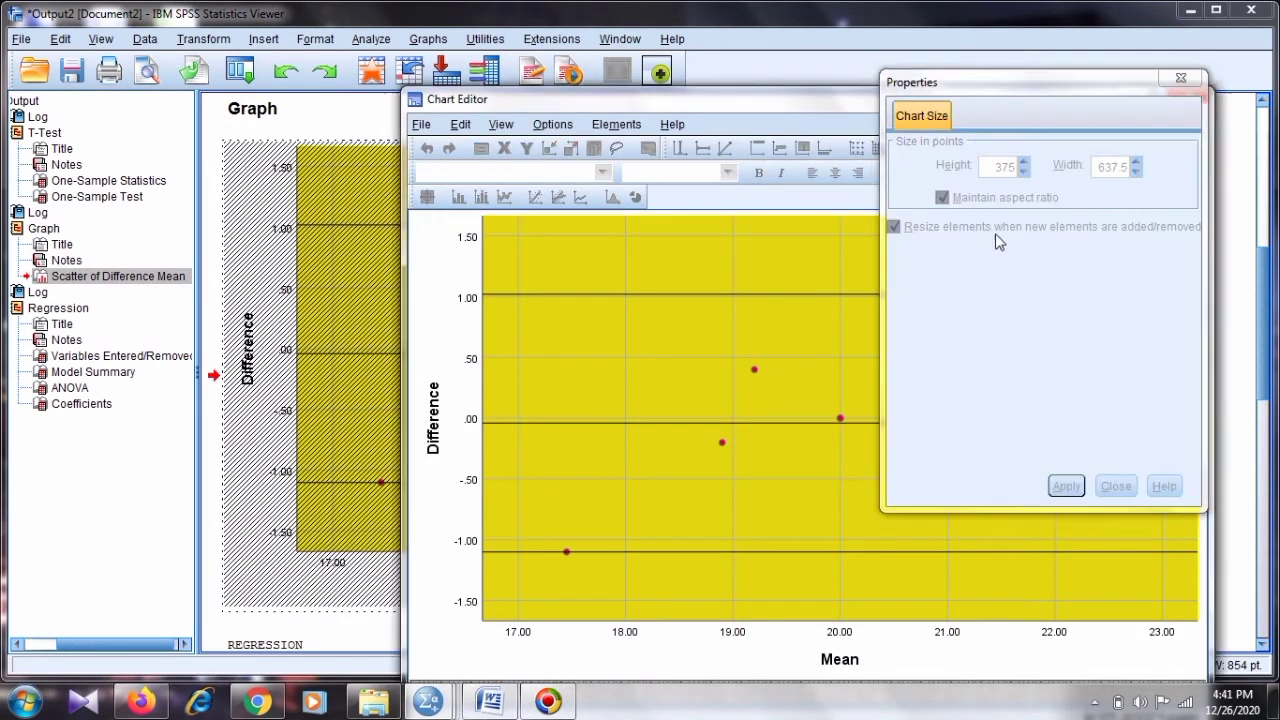
pyautogui.click(1180, 78)
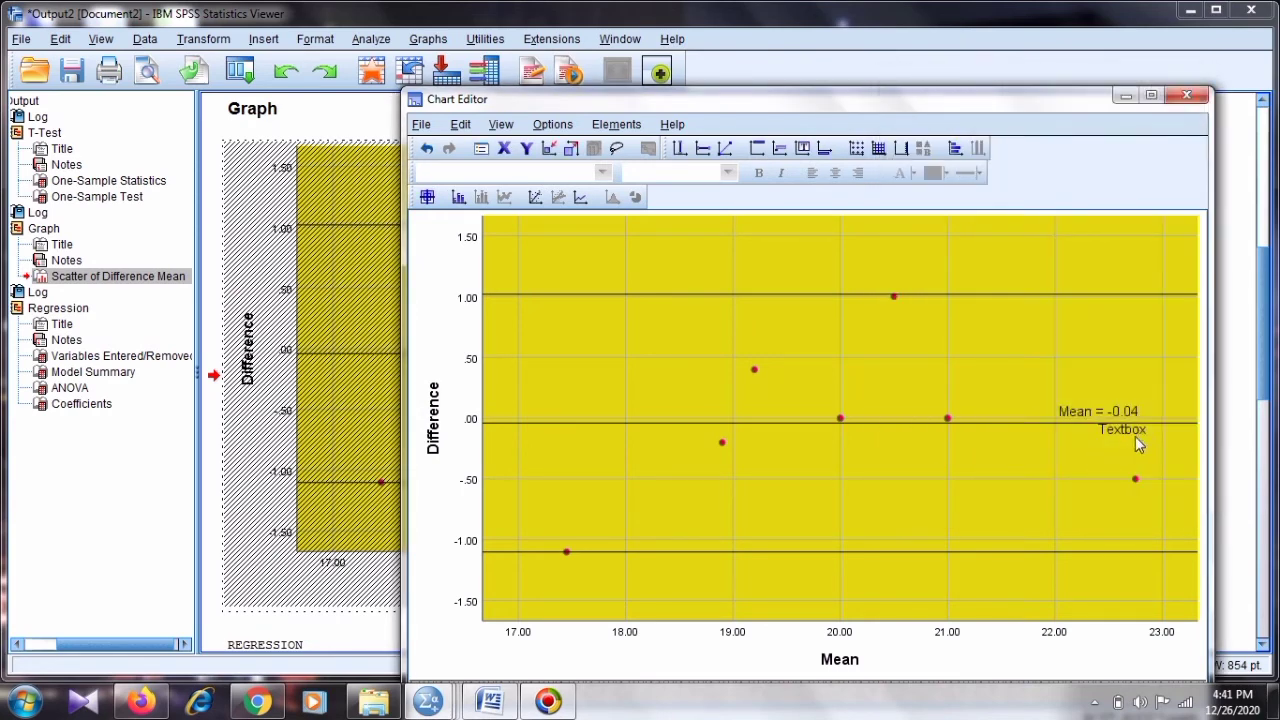
pyautogui.click(1135, 436)
pyautogui.click(1135, 436)
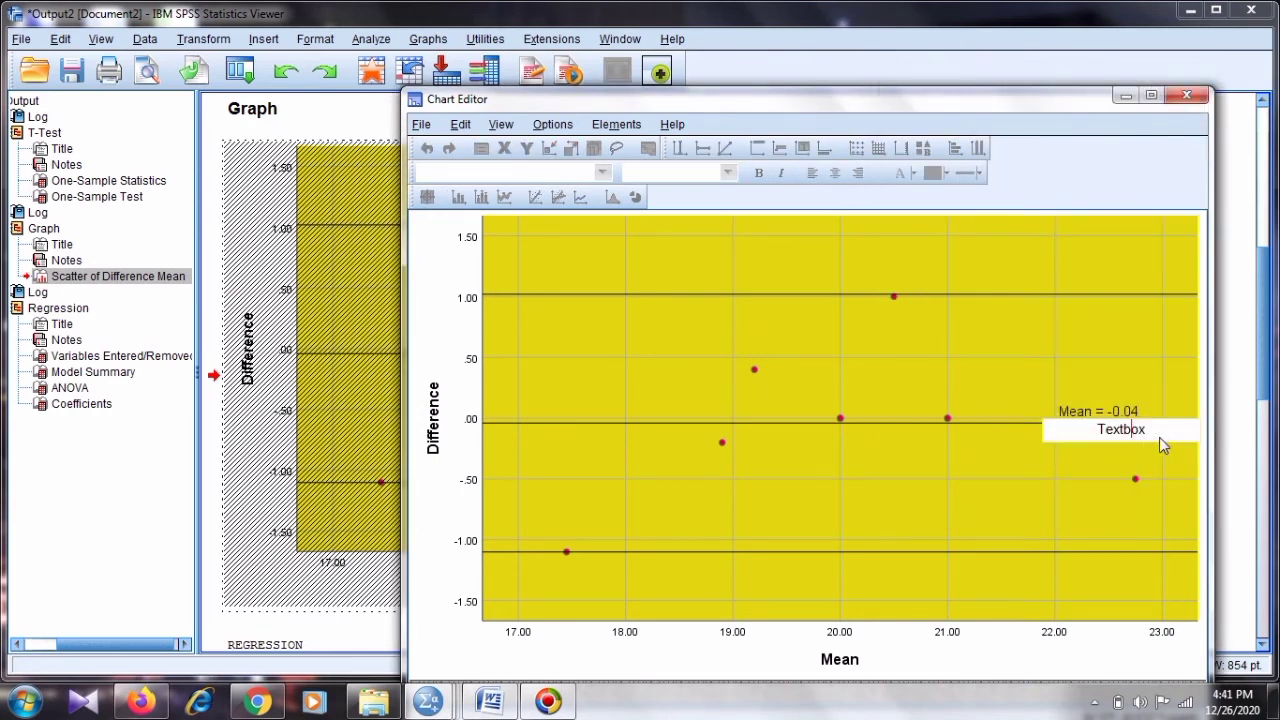
pyautogui.moveTo(1159, 437); pyautogui.dragTo(1049, 437)
pyautogui.write('Upper limit = 1.02')
pyautogui.click(1124, 455)
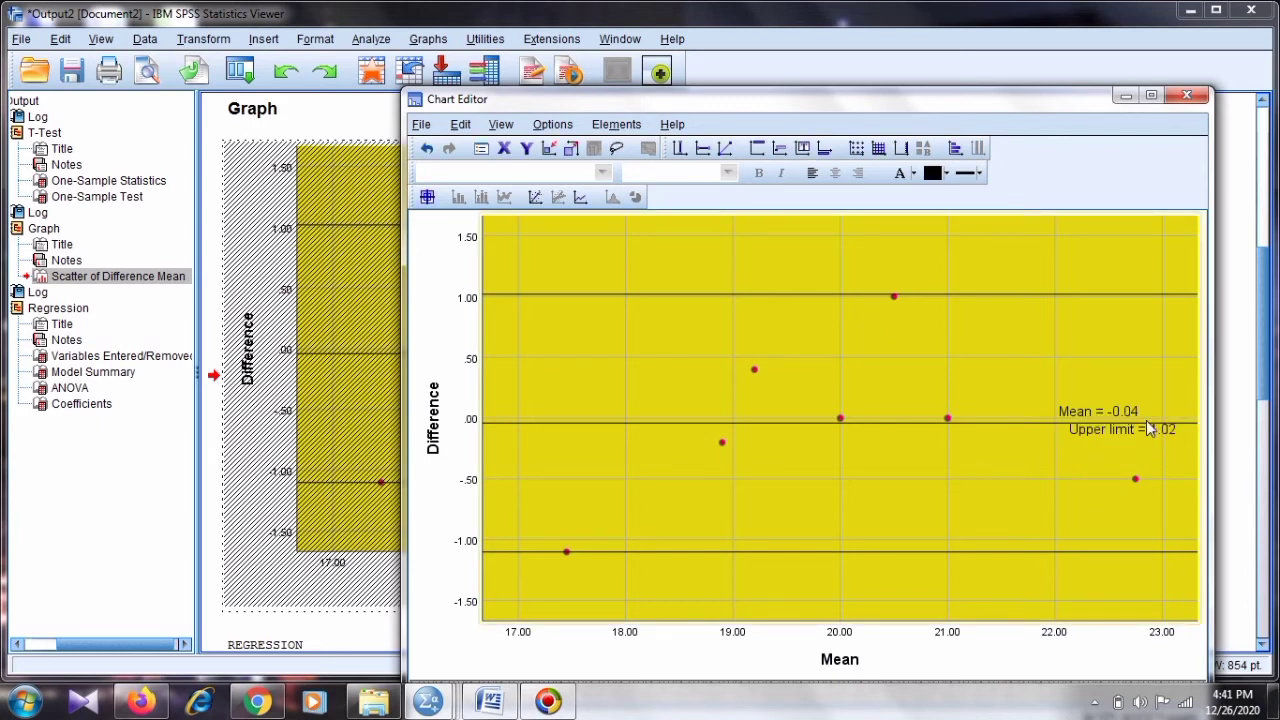
# Step: Place the "Upper limit = 1.02" text box just above the upper reference line, between Mean values of about 22 and 23
pyautogui.click(1137, 415)
pyautogui.moveTo(1135, 418); pyautogui.dragTo(1105, 267)
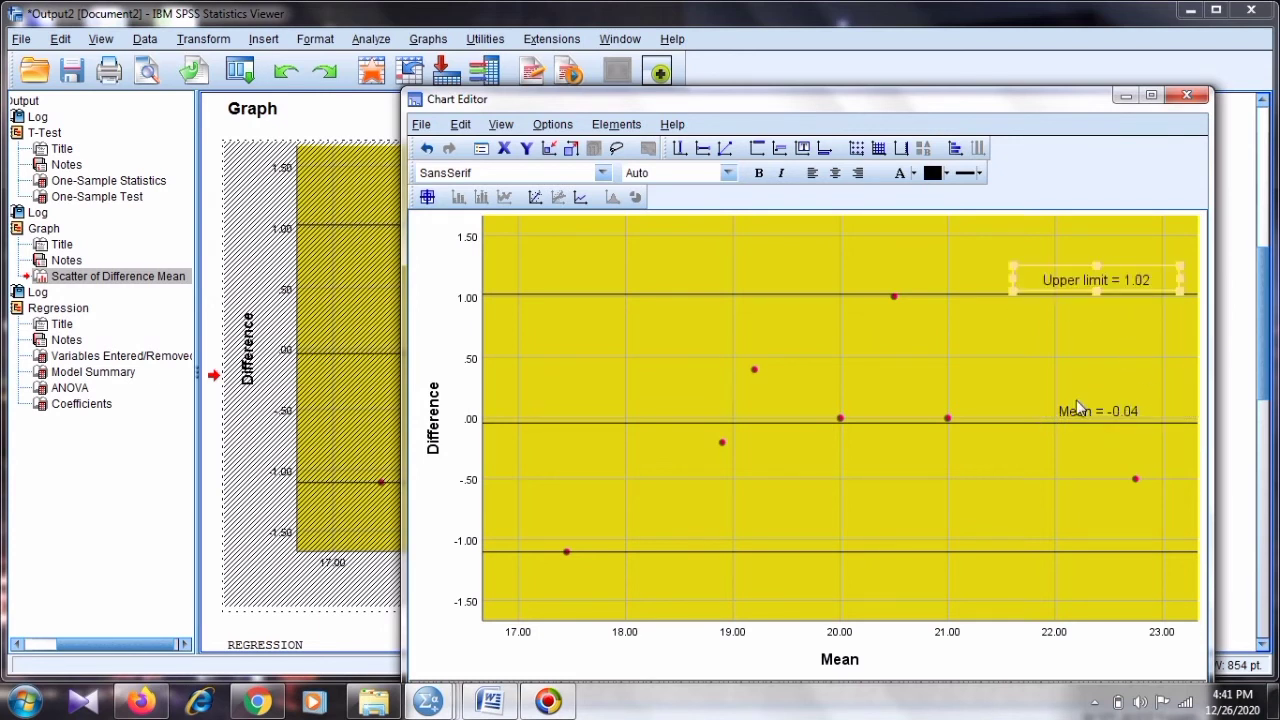
pyautogui.click(1115, 393)
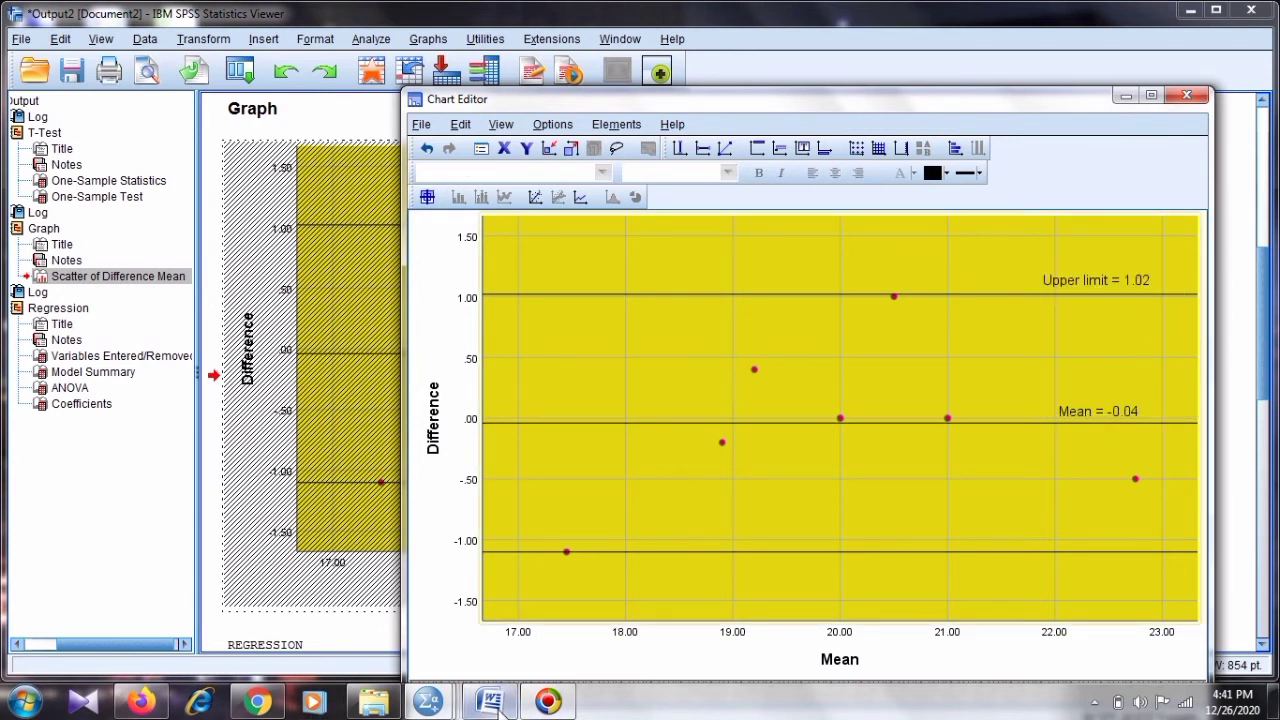
# Step: Switch to Word and start a new line for the LOA formula, beginning with the upper limit, below the percentage error formula
pyautogui.click(543, 658)
pyautogui.click(743, 414)
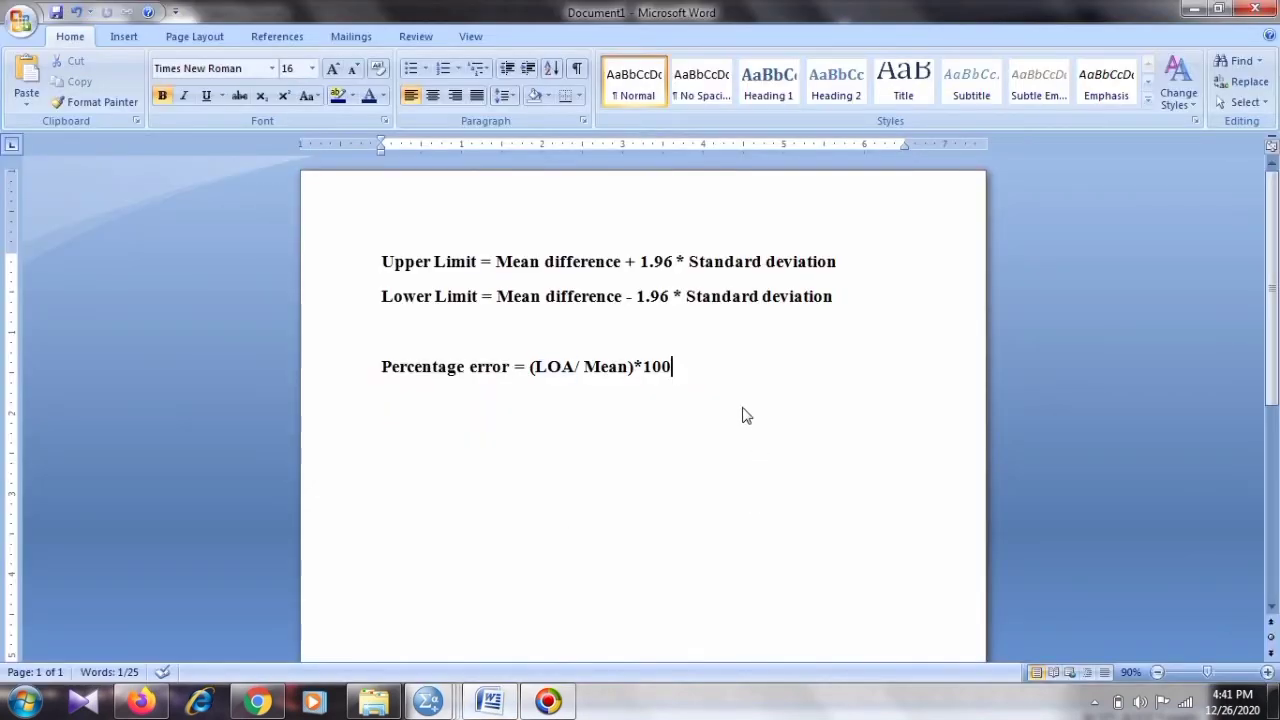
pyautogui.press('Return')
pyautogui.press('Return')
pyautogui.write('LOA')
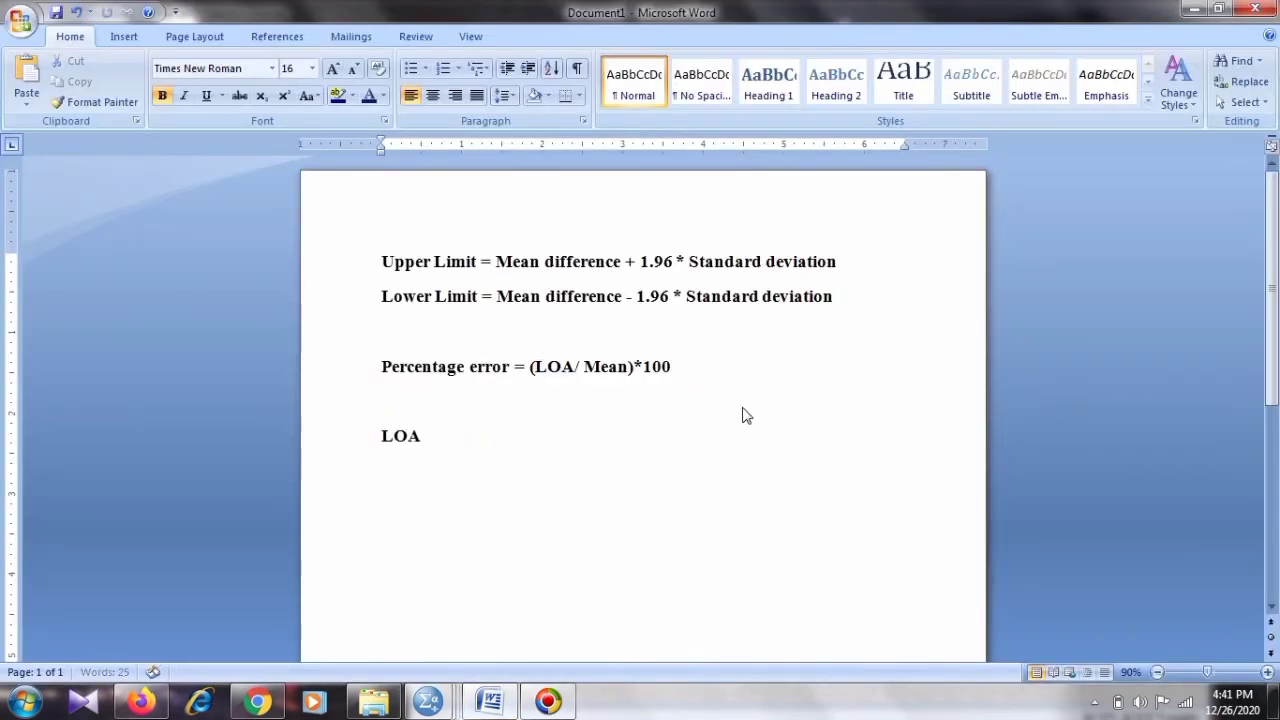
pyautogui.write(' = Upper limir')
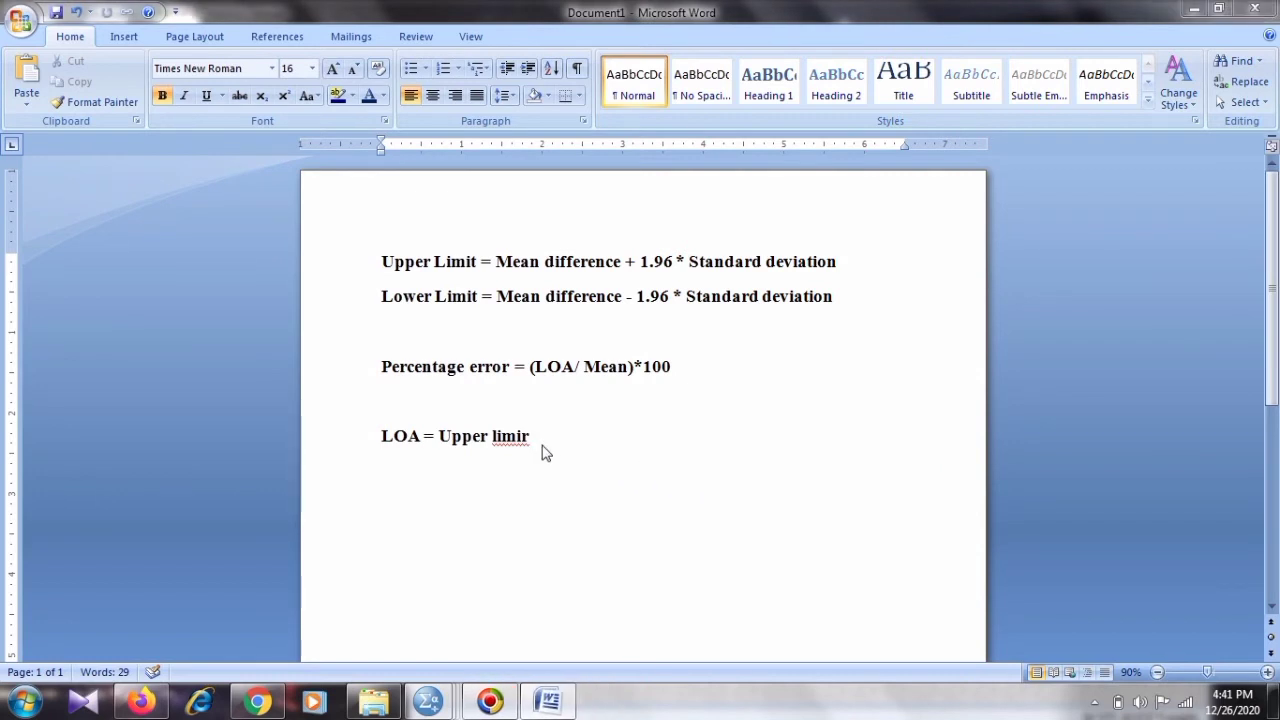
pyautogui.hotkey('ctrl', 's')
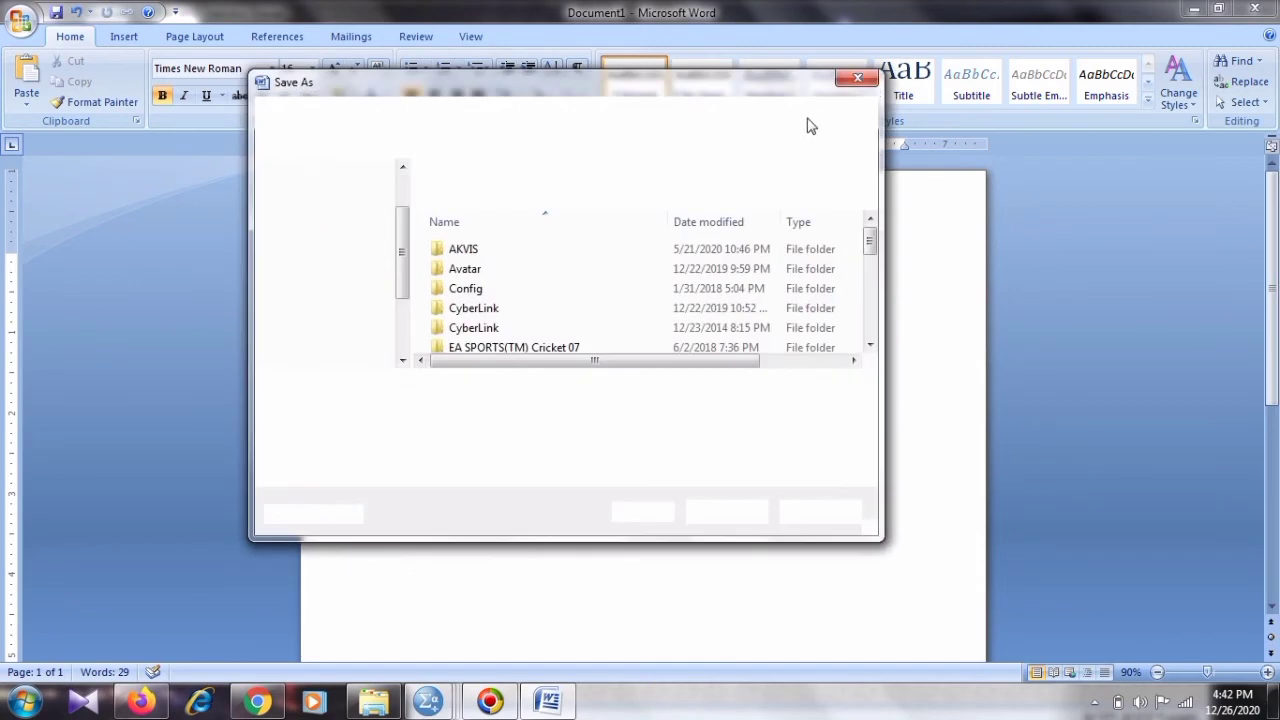
pyautogui.click(856, 78)
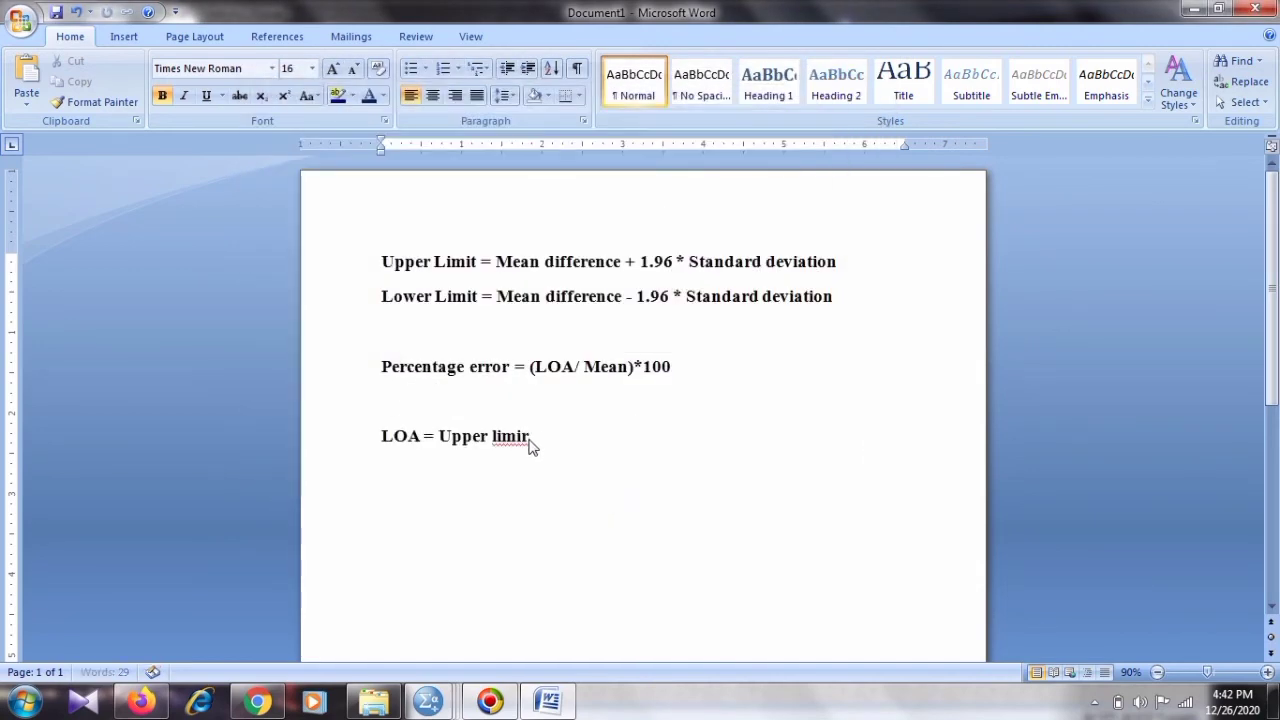
# Step: Apply the Heading 2 style to the LOA line and complete it as "LOA = Upper limit – Mean difference"
pyautogui.hotkey('ctrl', 'alt', '2')
pyautogui.press('BackSpace')
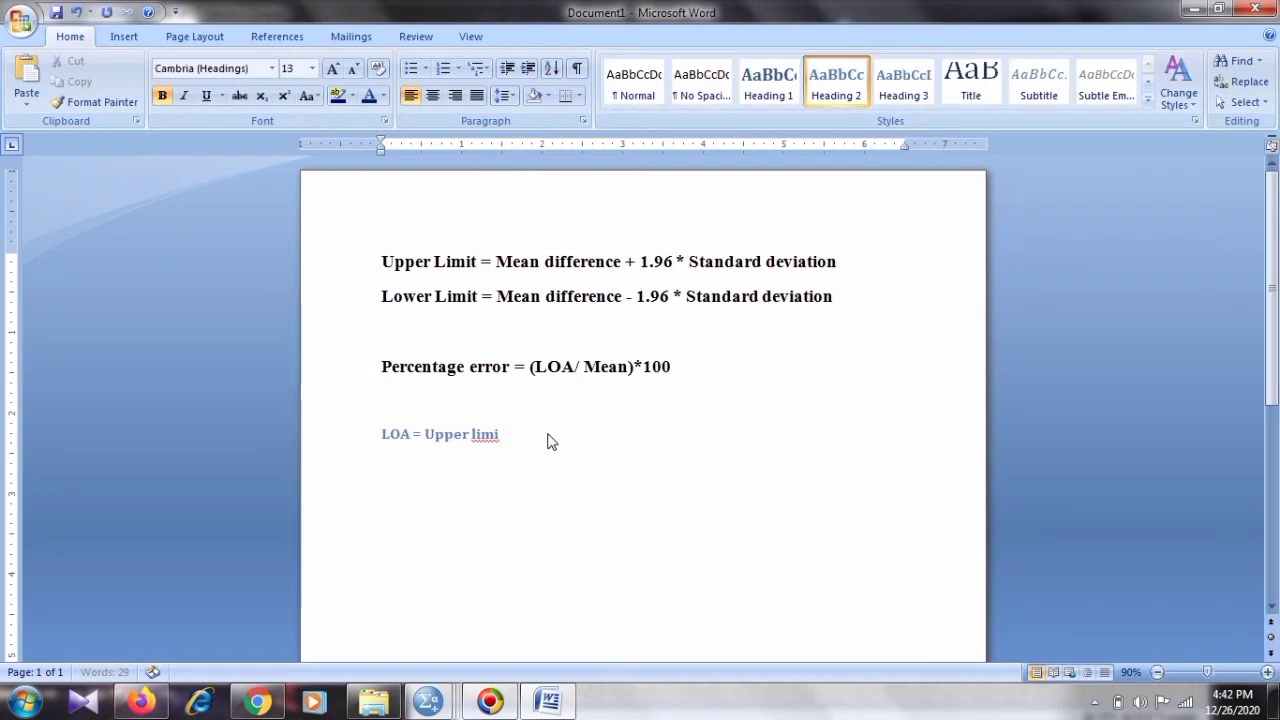
pyautogui.write('t')
pyautogui.write(' =')
pyautogui.write('- M')
pyautogui.write('ean ')
pyautogui.write('difference')
# Step: Enter the indented substitution "= 1.02 – (-0.04)" on the line under the LOA formula
pyautogui.press('Return')
pyautogui.write('=')
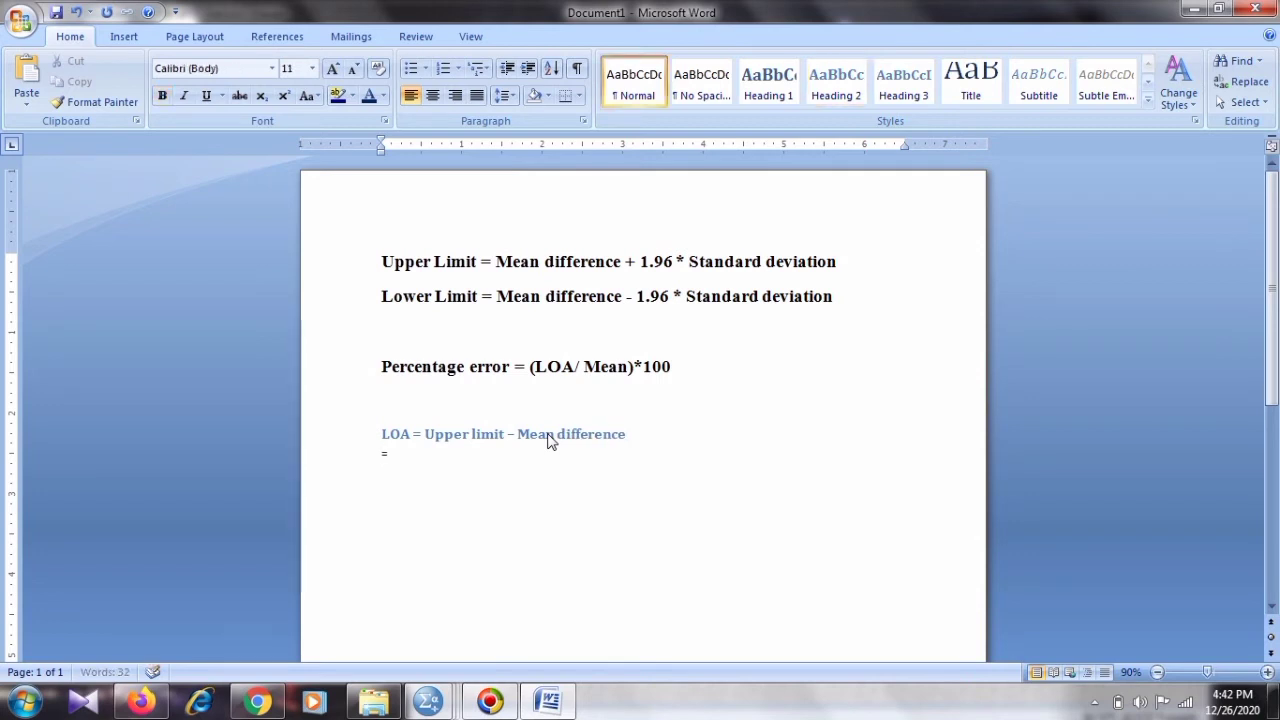
pyautogui.press('BackSpace')
pyautogui.press('Tab')
pyautogui.press('Tab')
pyautogui.write('= 1')
pyautogui.write('.02')
pyautogui.write(' -')
pyautogui.write(' (-)')
pyautogui.press('Left')
pyautogui.write('0')
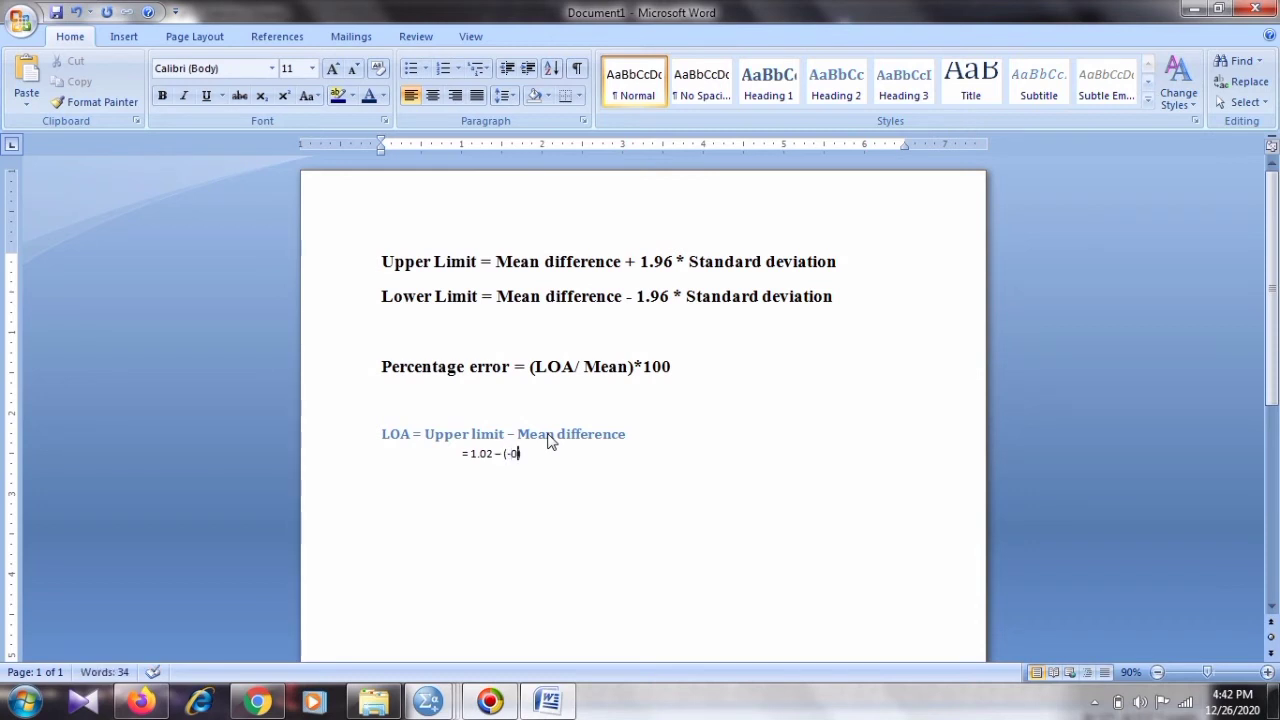
pyautogui.write('.04')
# Step: Add a line reading "= 1.02 + 0.04 = 1.06" below the LOA substitution
pyautogui.press('End')
pyautogui.write('= 1.02 + 0.04')
pyautogui.write('= 1')
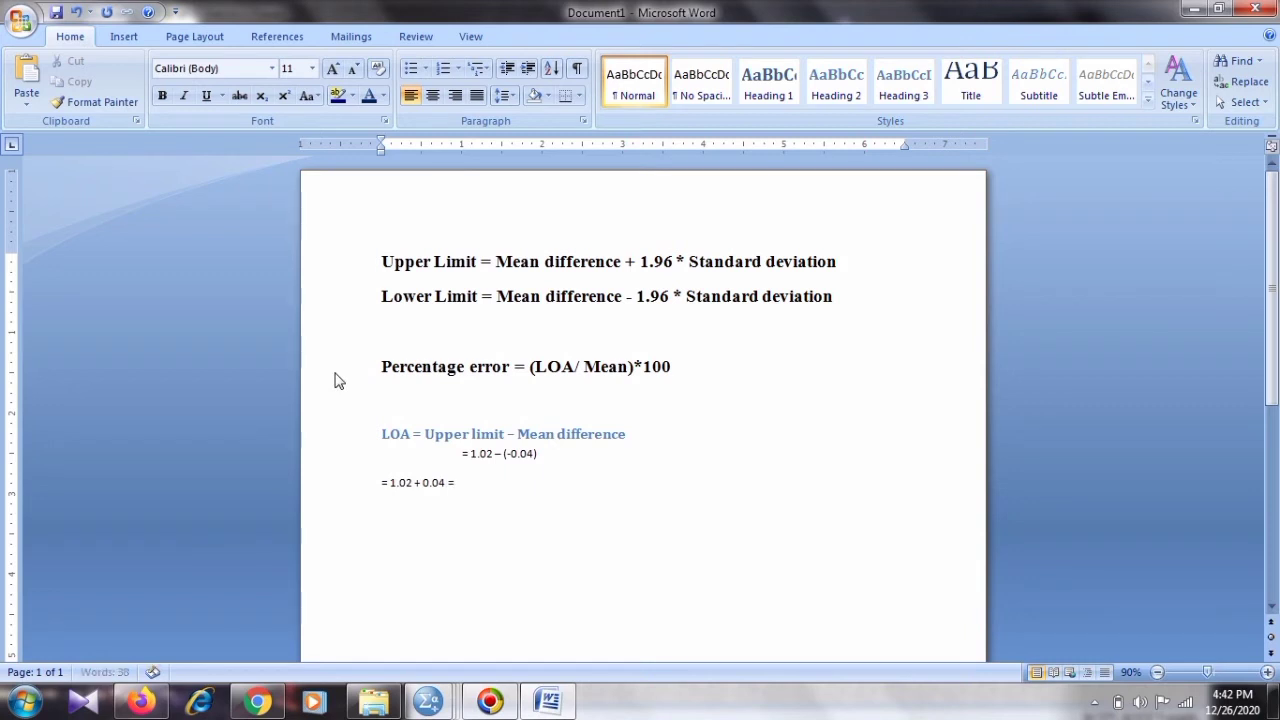
pyautogui.write('.06')
pyautogui.press('Return')
# Step: Return to SPSS, close the Chart Editor and bring up the Data Editor with the dataset
pyautogui.doubleClick(592, 370)
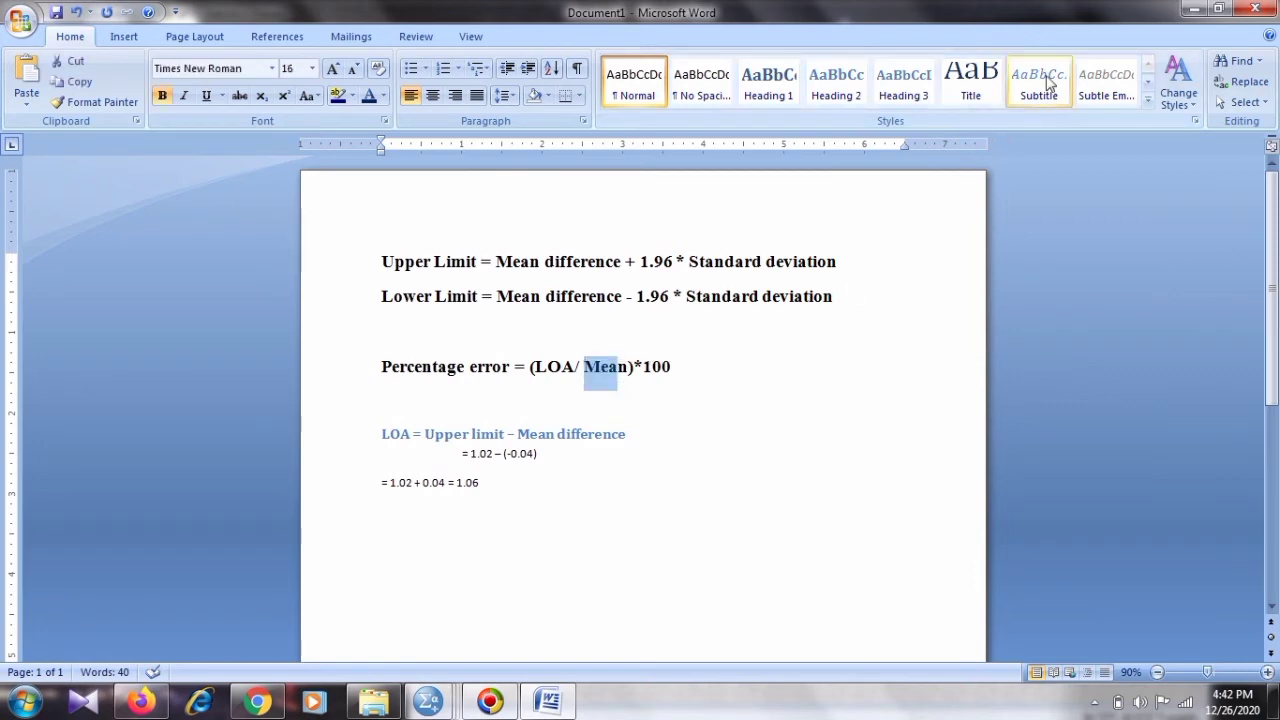
pyautogui.click(1194, 9)
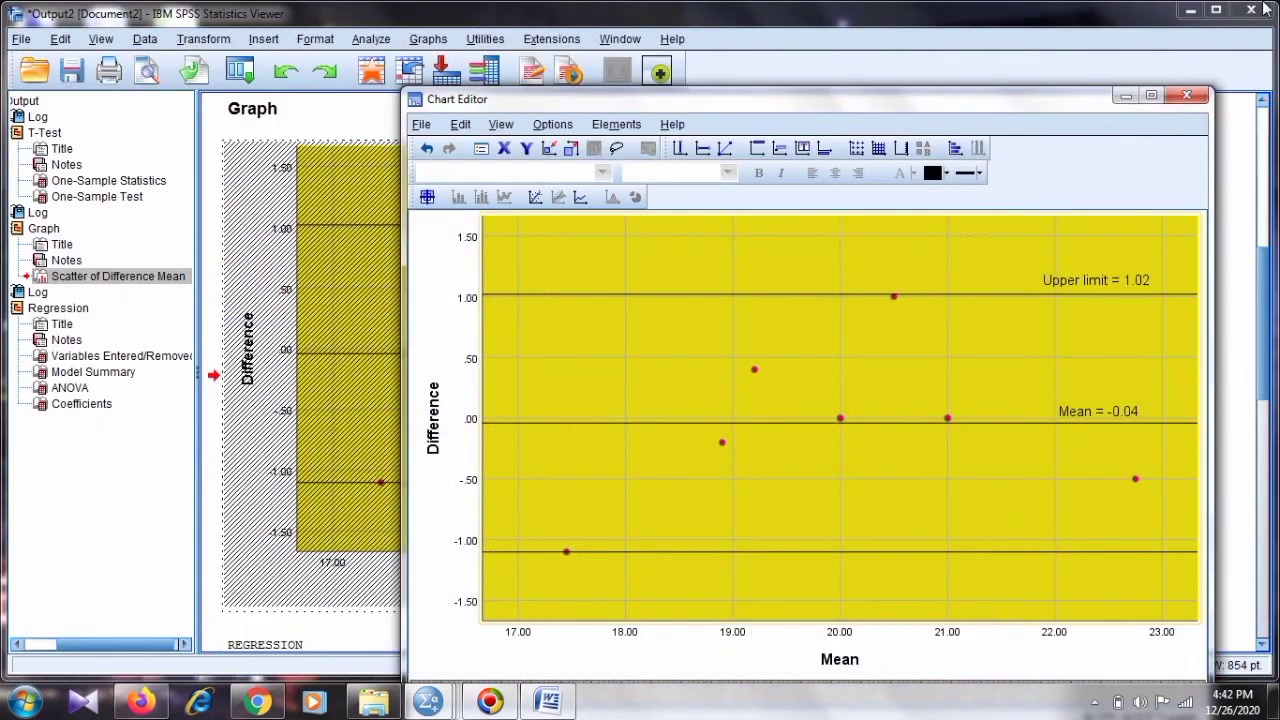
pyautogui.click(1187, 95)
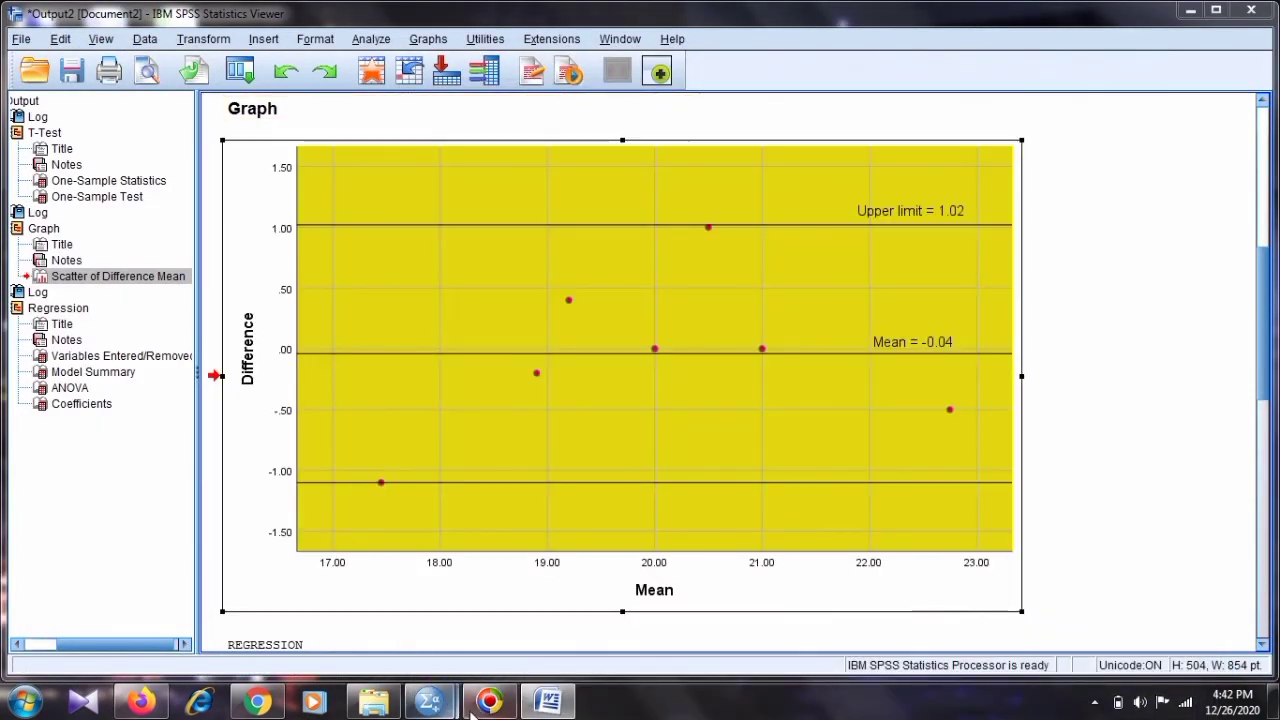
pyautogui.moveTo(430, 700)
pyautogui.click(323, 629)
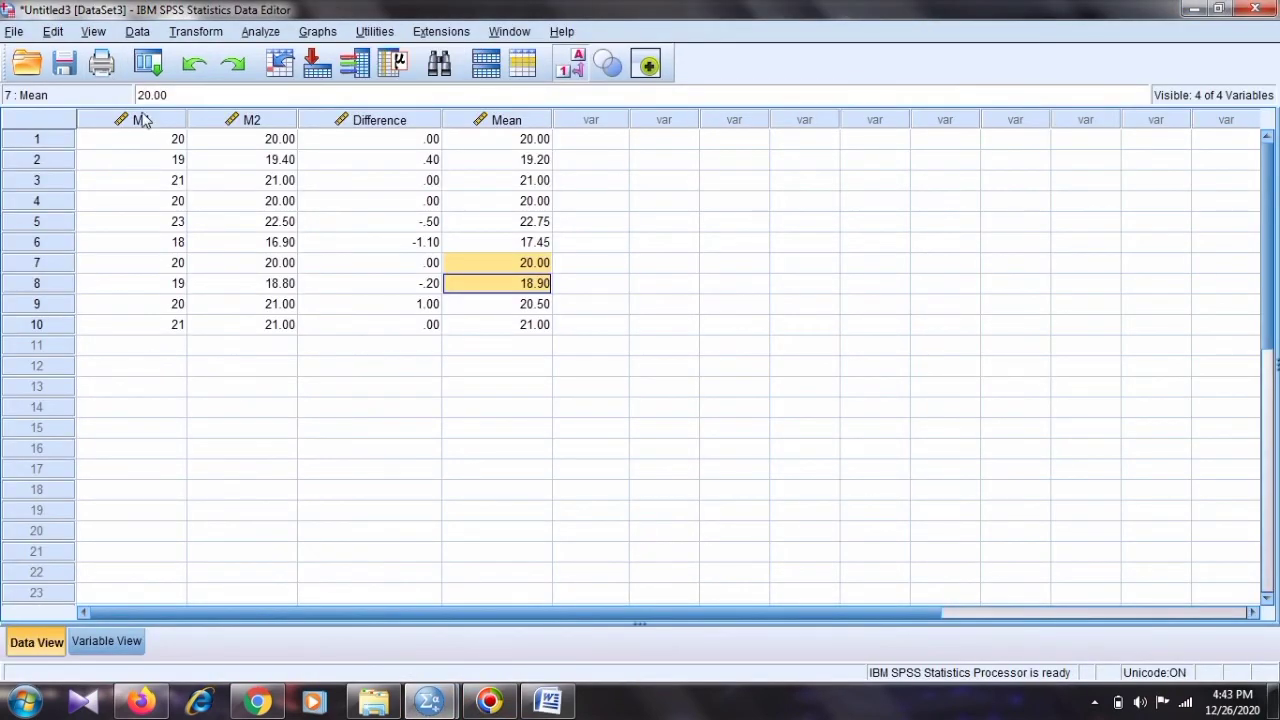
# Step: Examine the M1, M2 and Mean columns of the dataset
pyautogui.click(150, 122)
pyautogui.click(270, 127)
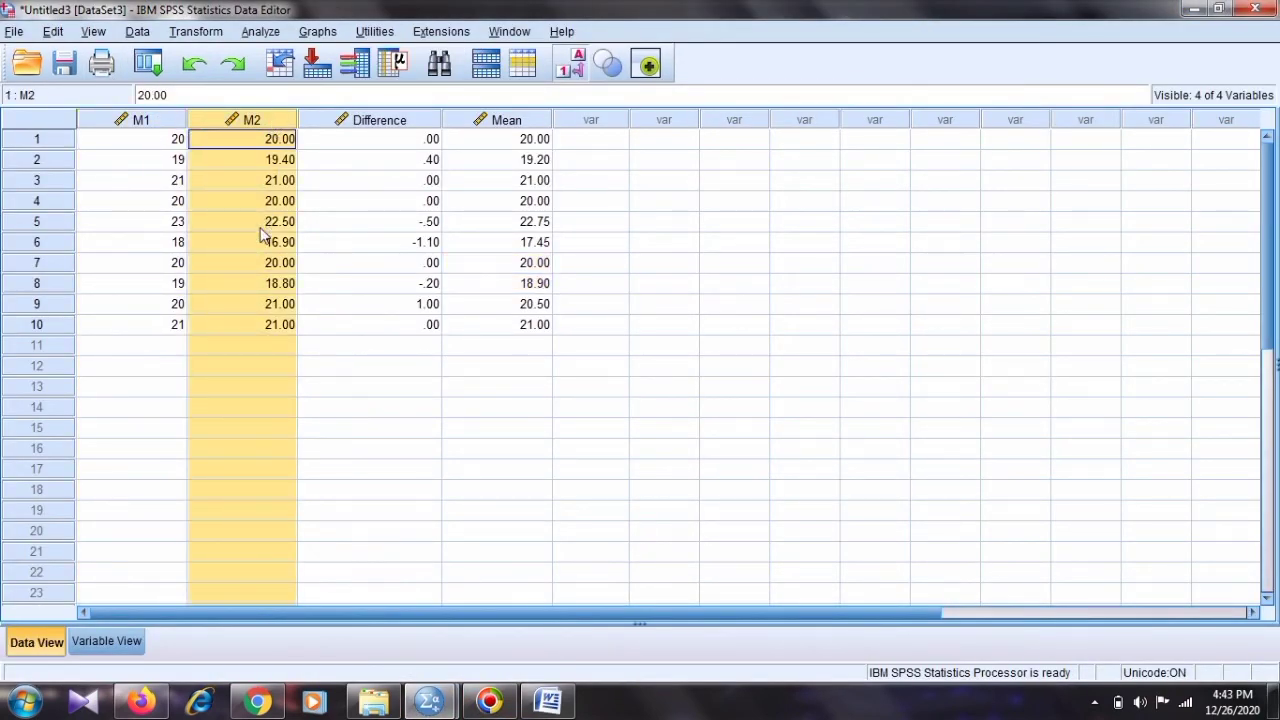
pyautogui.click(586, 150)
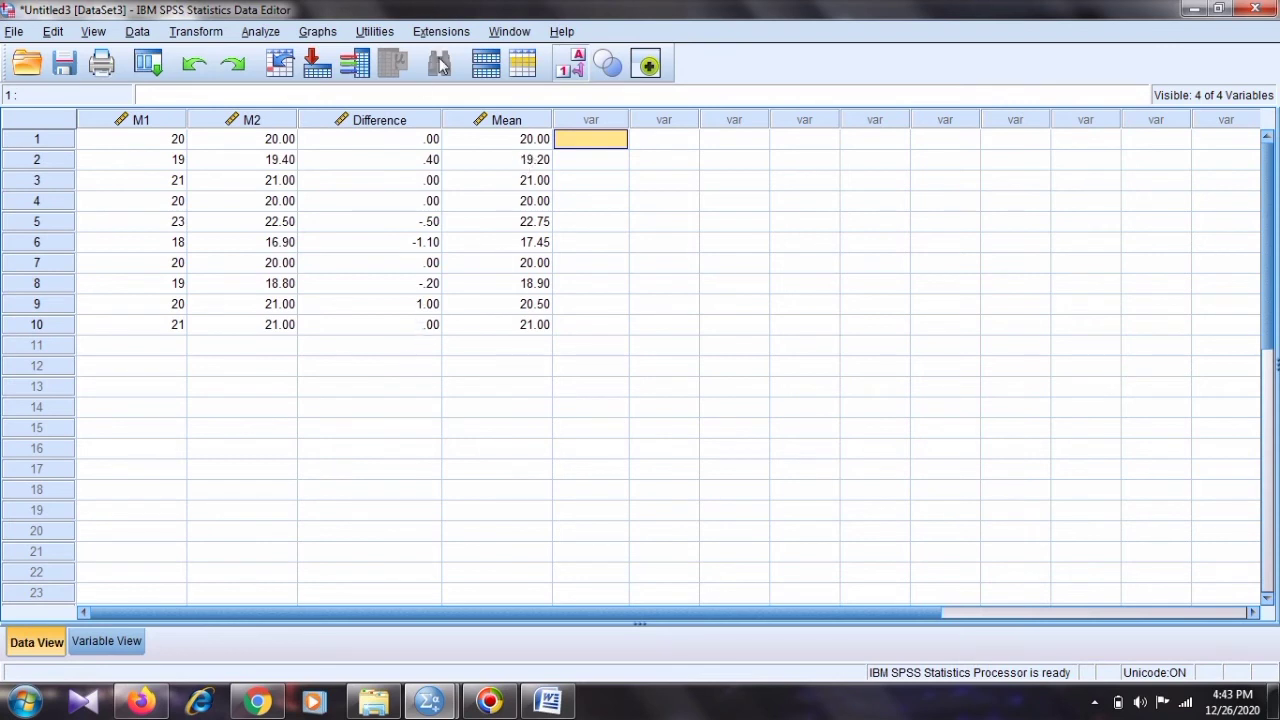
pyautogui.click(506, 120)
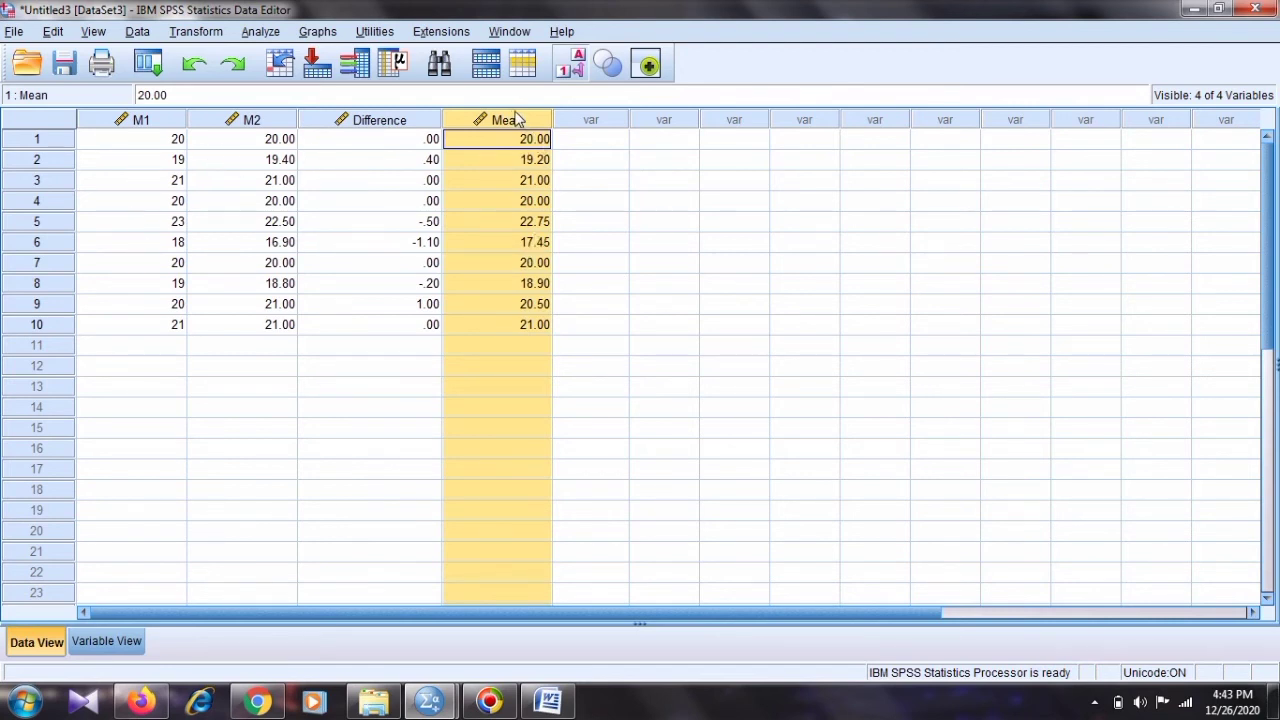
pyautogui.click(571, 177)
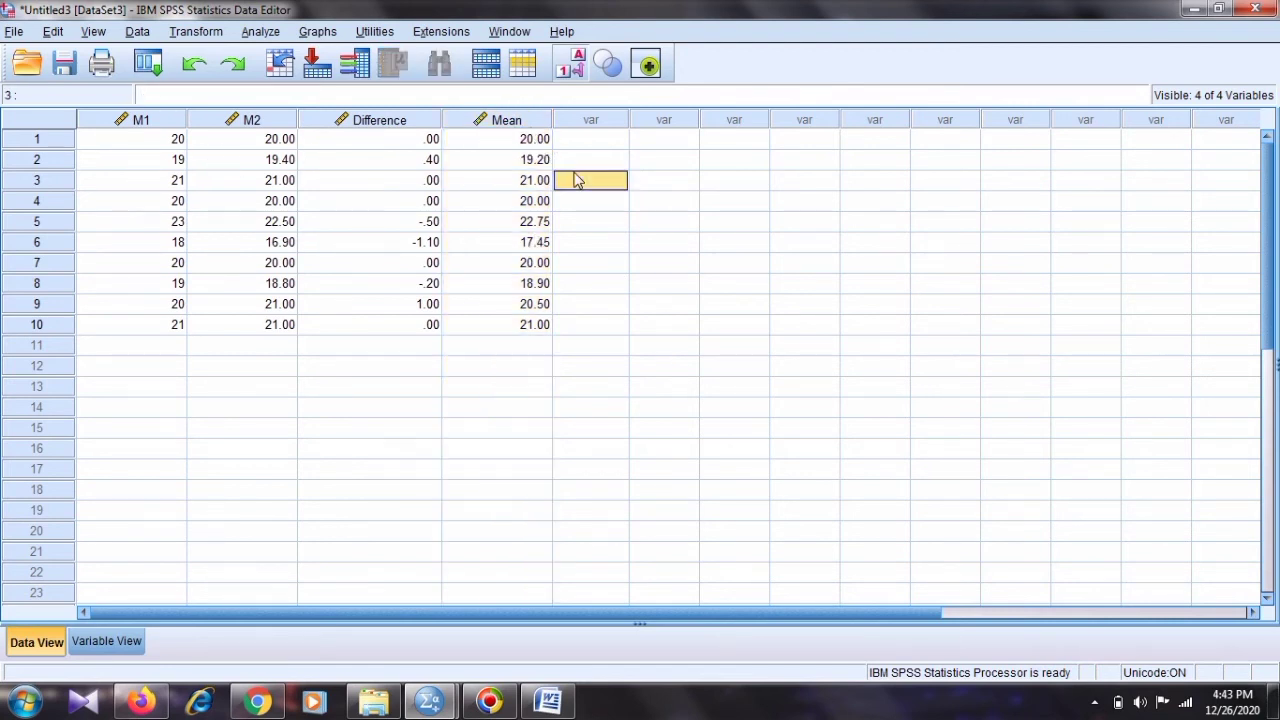
# Step: Run Explore with Mean as the dependent variable, displaying statistics only
pyautogui.click(526, 123)
pyautogui.moveTo(332, 80)
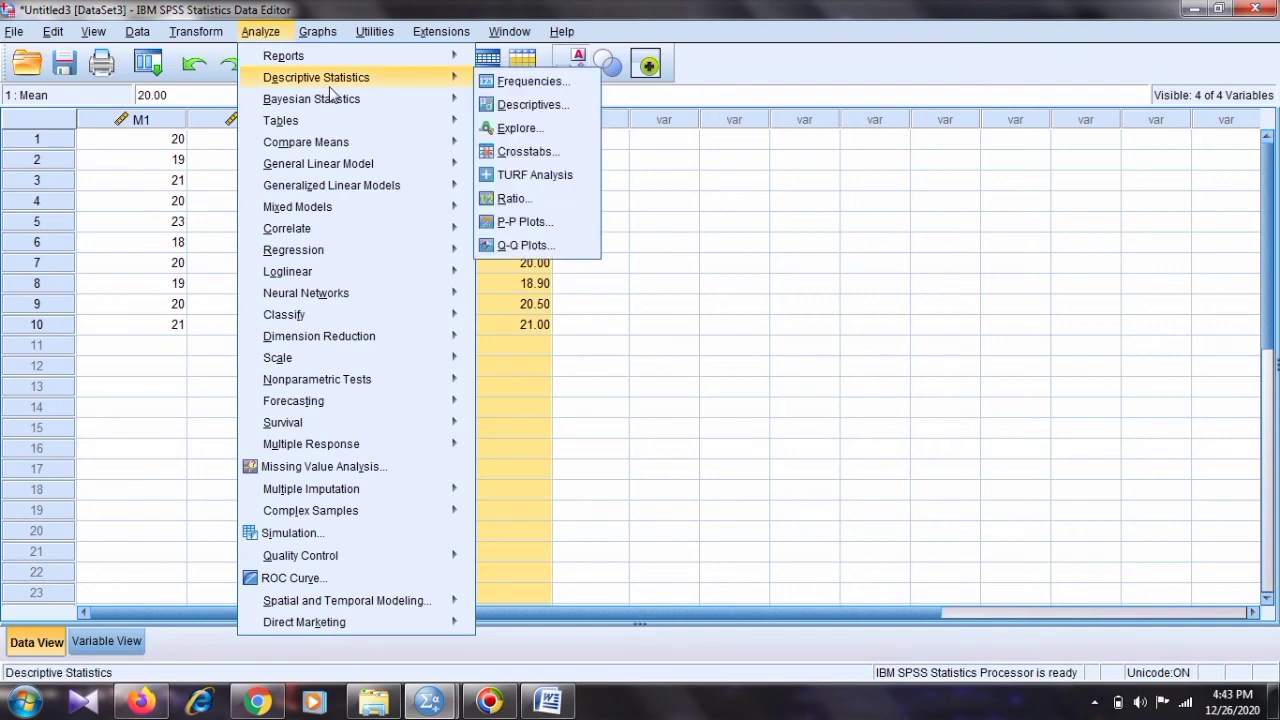
pyautogui.click(530, 128)
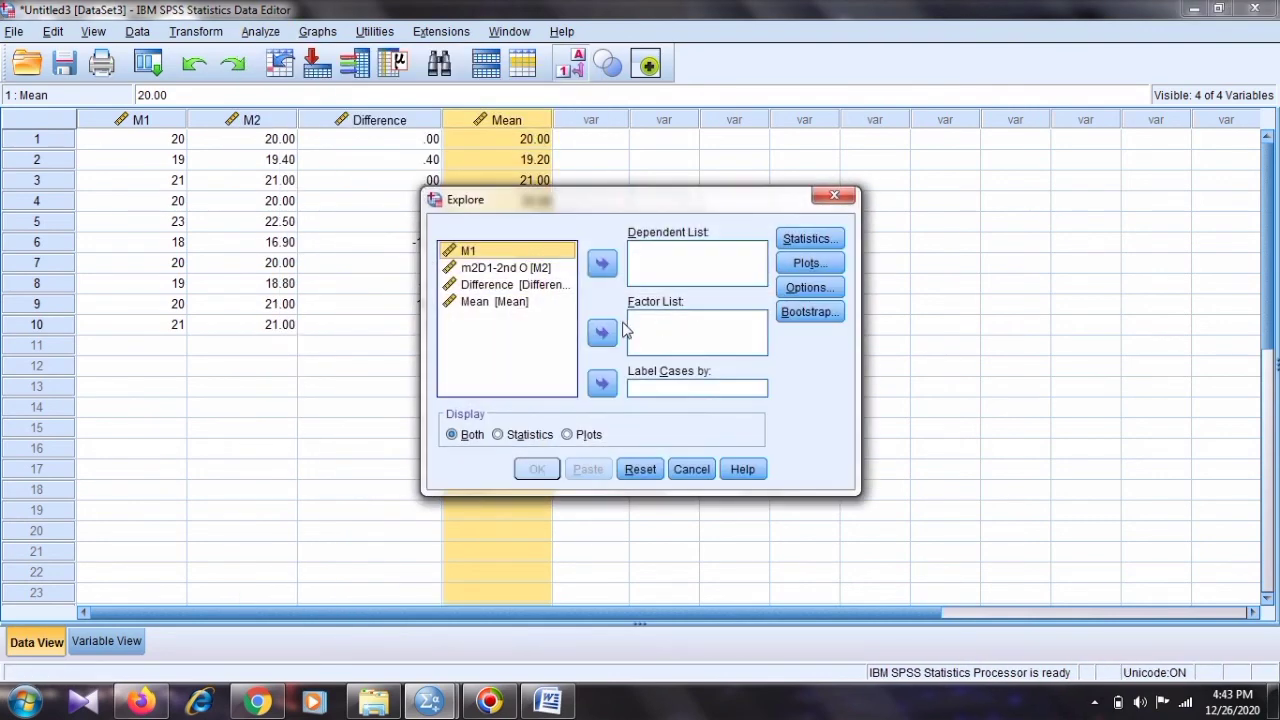
pyautogui.click(492, 286)
pyautogui.click(492, 302)
pyautogui.click(601, 263)
pyautogui.click(530, 434)
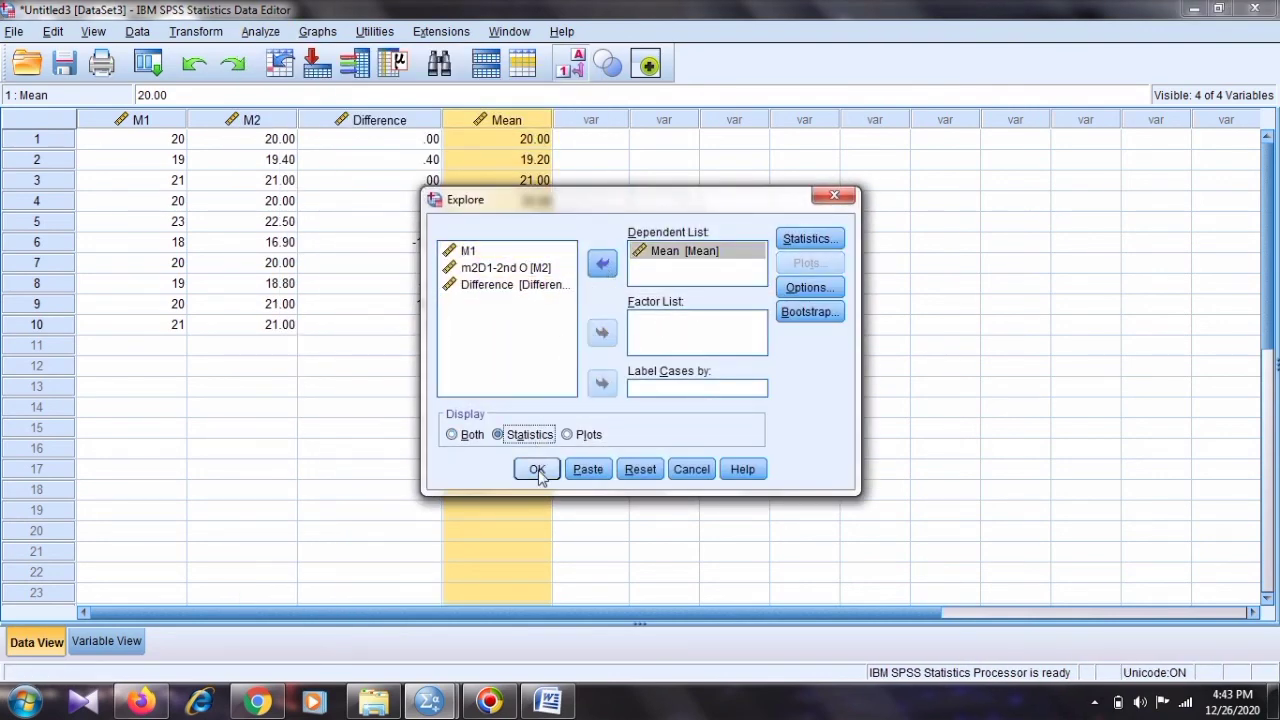
pyautogui.click(535, 469)
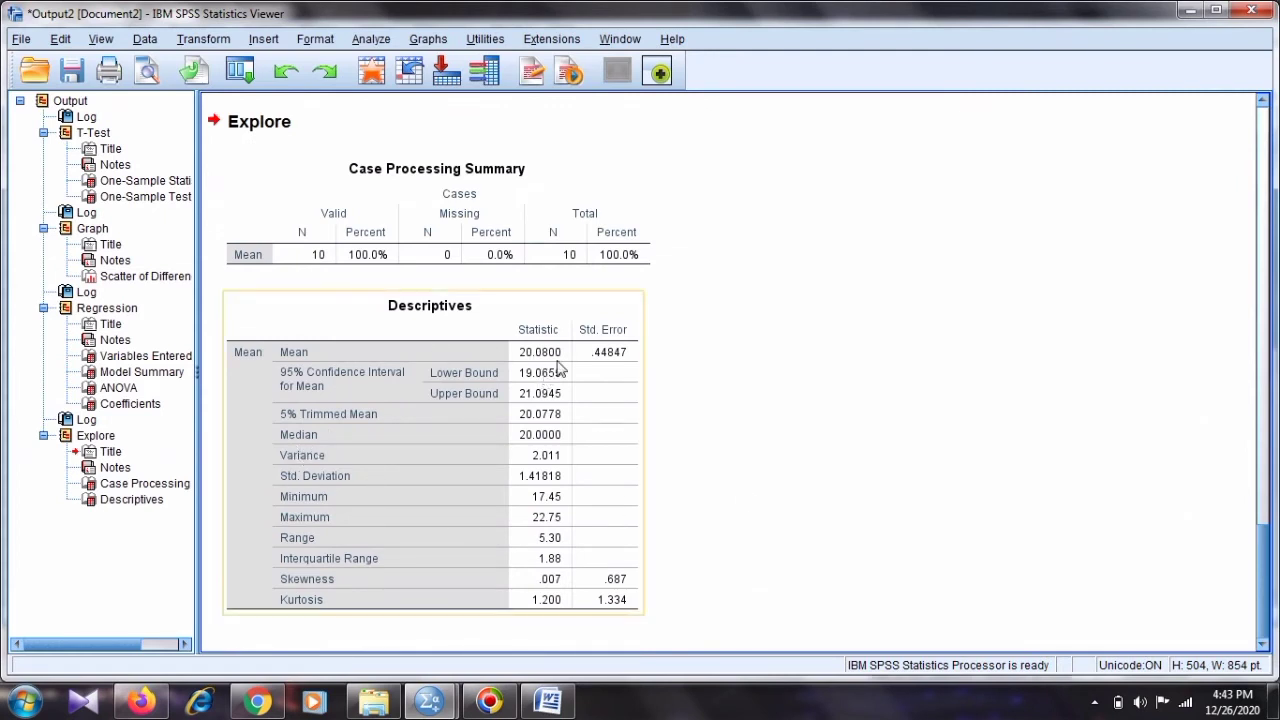
# Step: Switch to Word and add the line "Mean = 20.08" below the LOA calculation
pyautogui.click(548, 700)
pyautogui.click(596, 512)
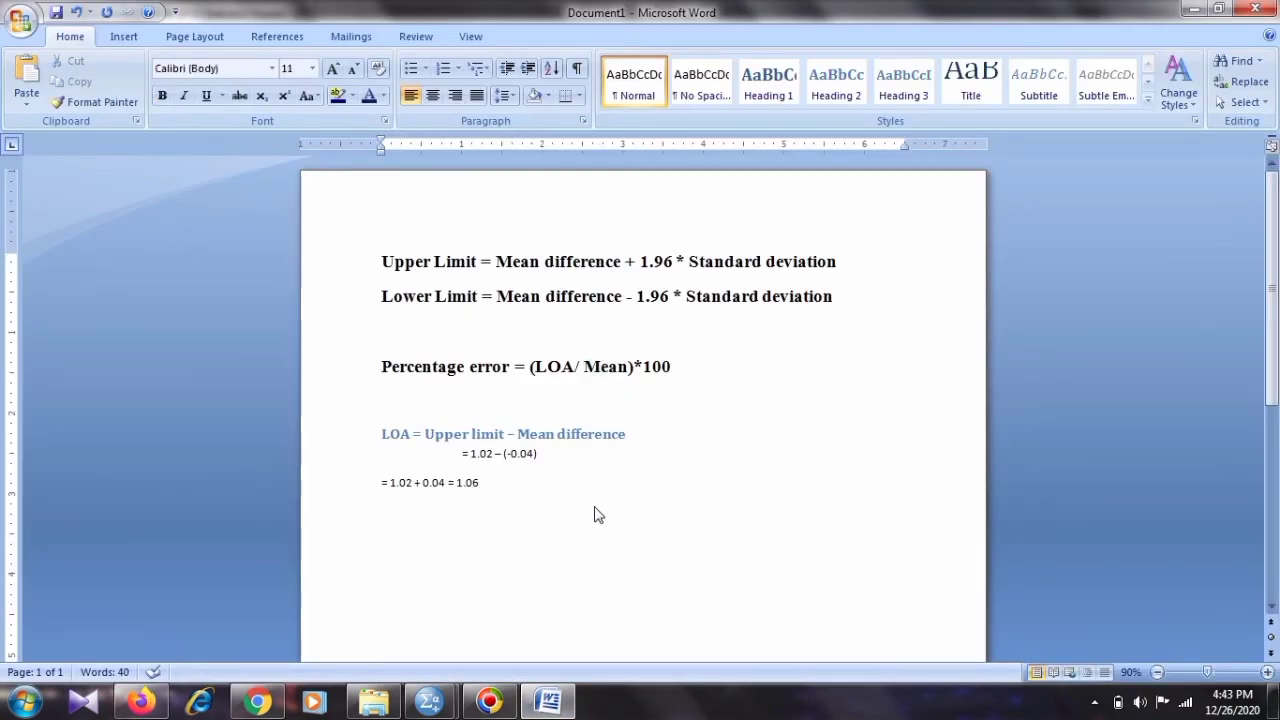
pyautogui.write('mean ')
pyautogui.write('= 20.08')
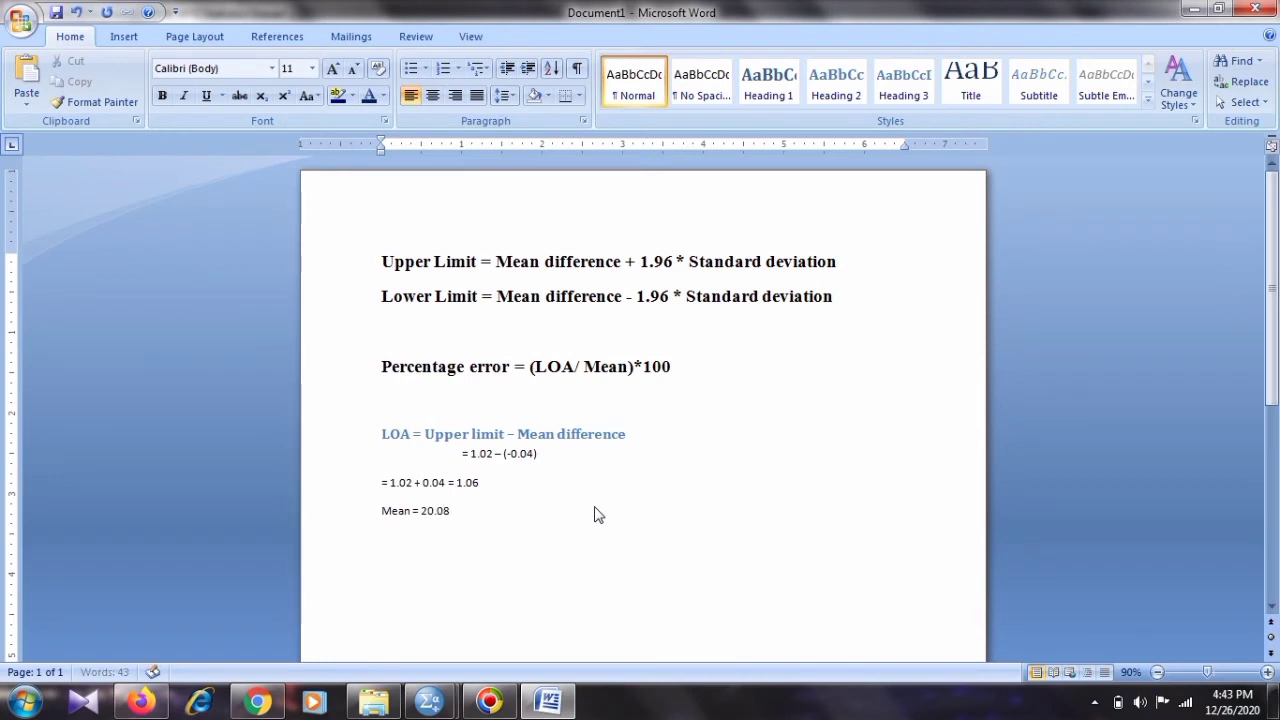
# Step: Add the line "Percentage error = (1.06/ 20.08) * 100" below the Mean value
pyautogui.press('Return')
pyautogui.write('Percentage error =')
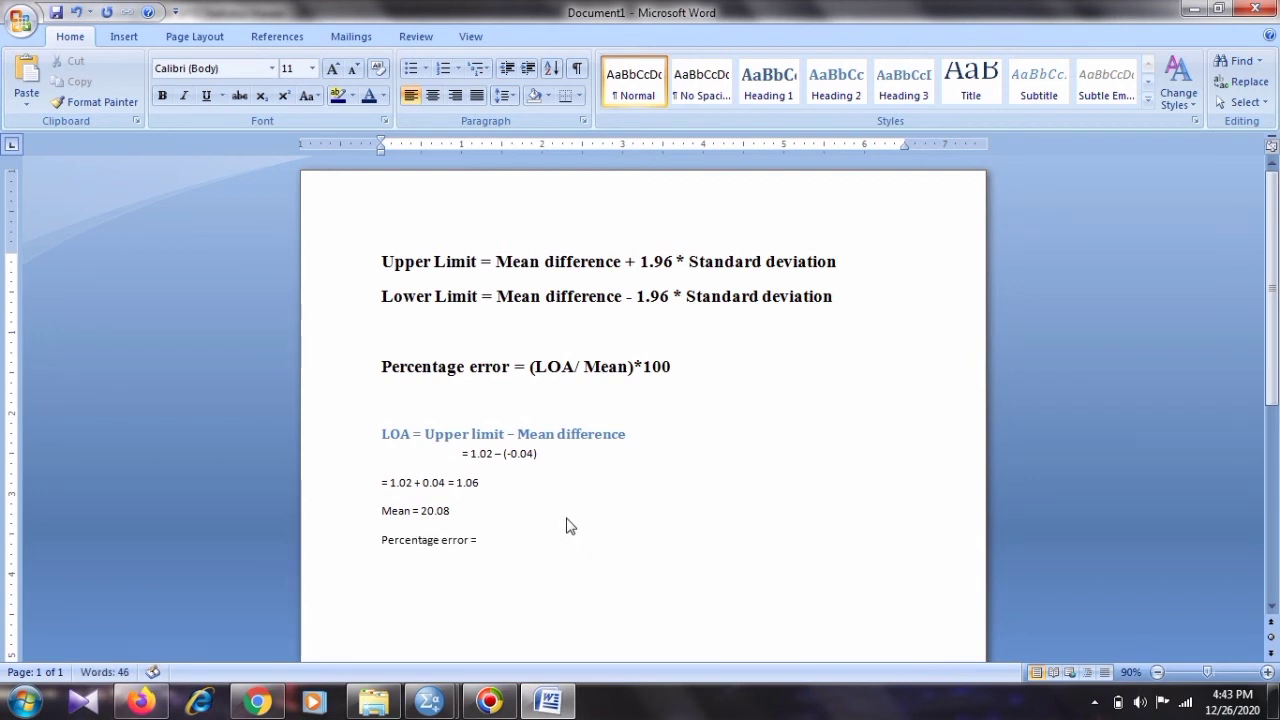
pyautogui.write(' (1.0')
pyautogui.write('6/')
pyautogui.write(' 2)0.08')
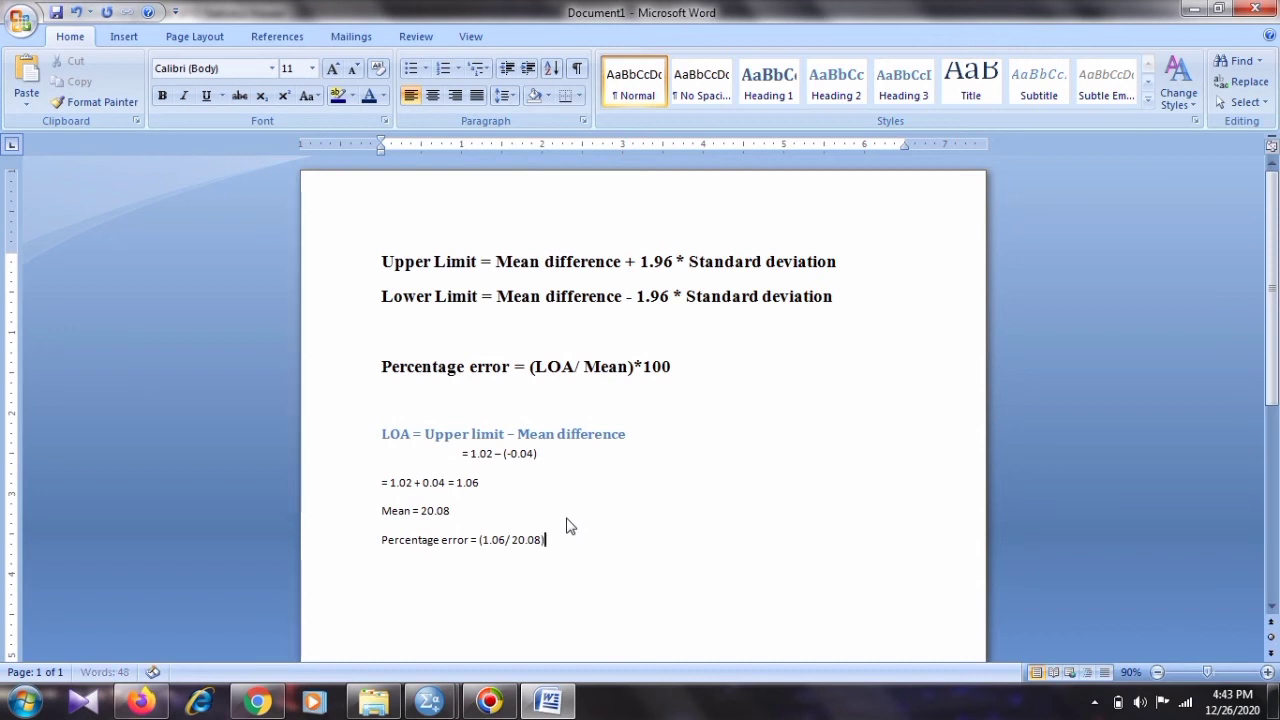
pyautogui.write(' * 100')
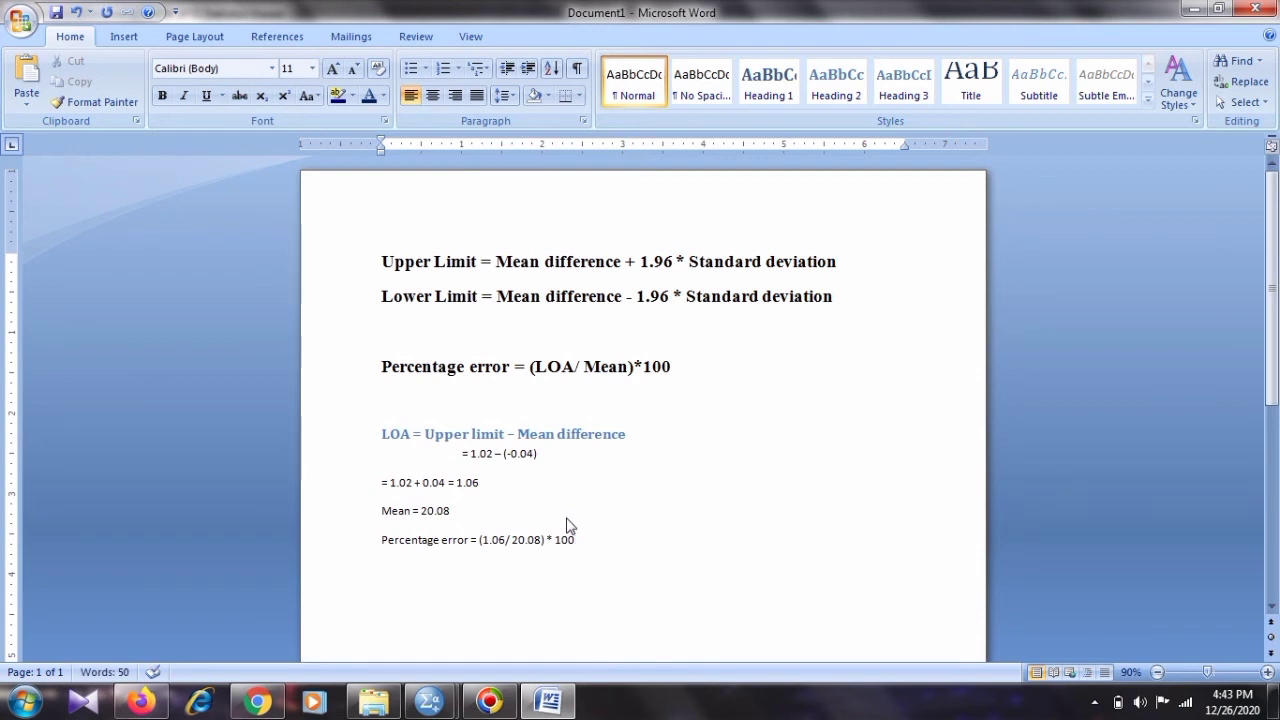
# Step: Enter the indented result "= 5.3" under the percentage error calculation and dismiss the Windows color scheme message
pyautogui.press('Return')
pyautogui.press('Tab')
pyautogui.write('=')
pyautogui.write('5.3')
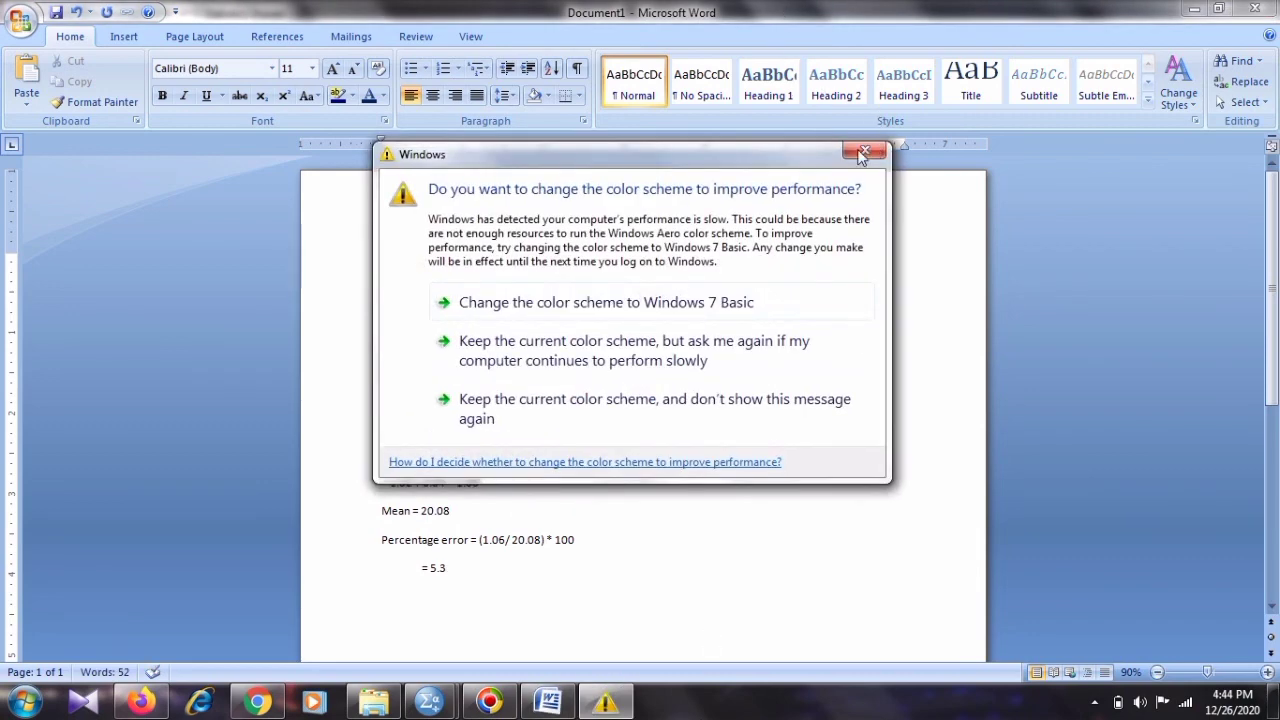
pyautogui.click(860, 150)
pyautogui.moveTo(450, 566); pyautogui.dragTo(668, 608)
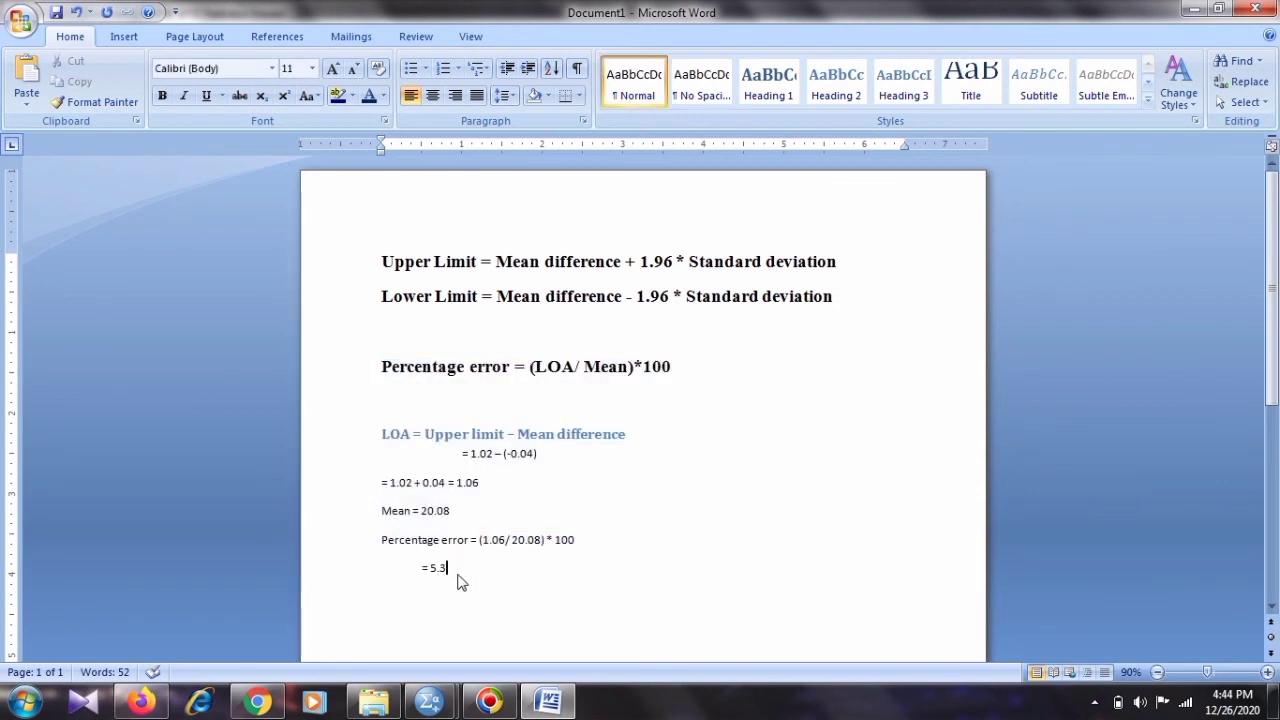
pyautogui.moveTo(450, 569); pyautogui.dragTo(432, 570)
pyautogui.click(520, 584)
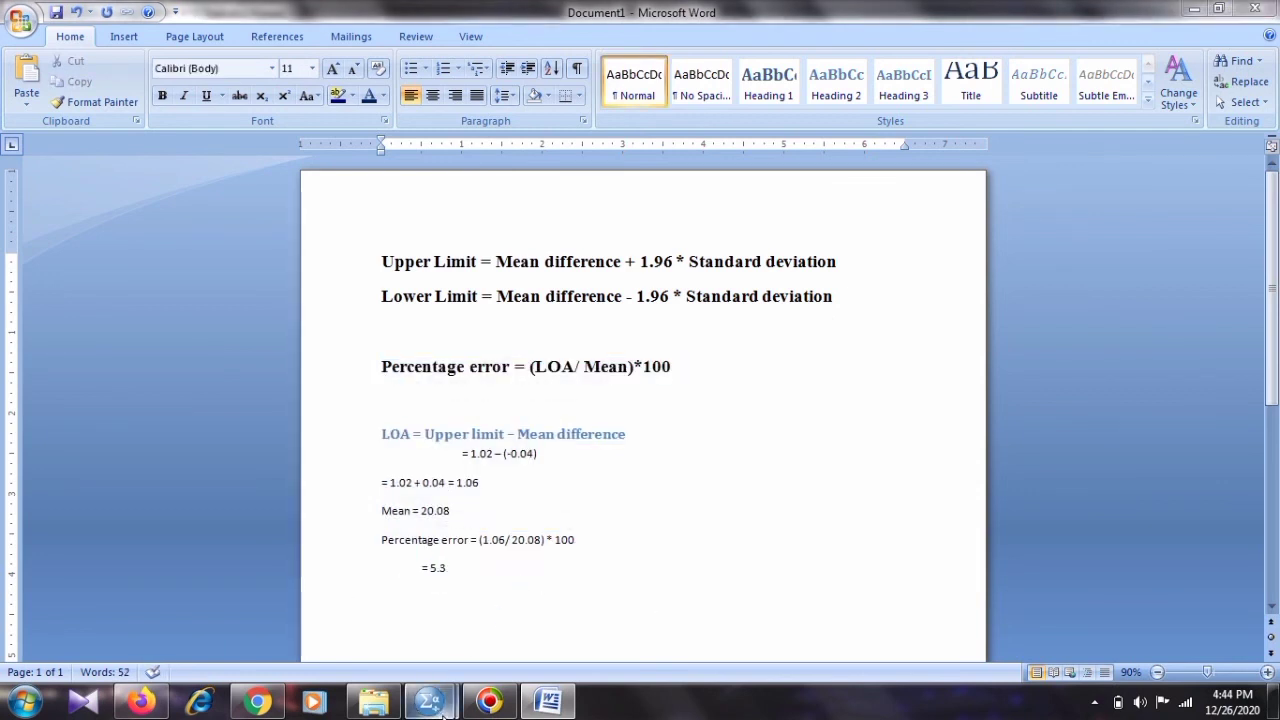
# Step: Switch to the SPSS Data Editor and examine the M1 and M2 measurement columns
pyautogui.click(409, 617)
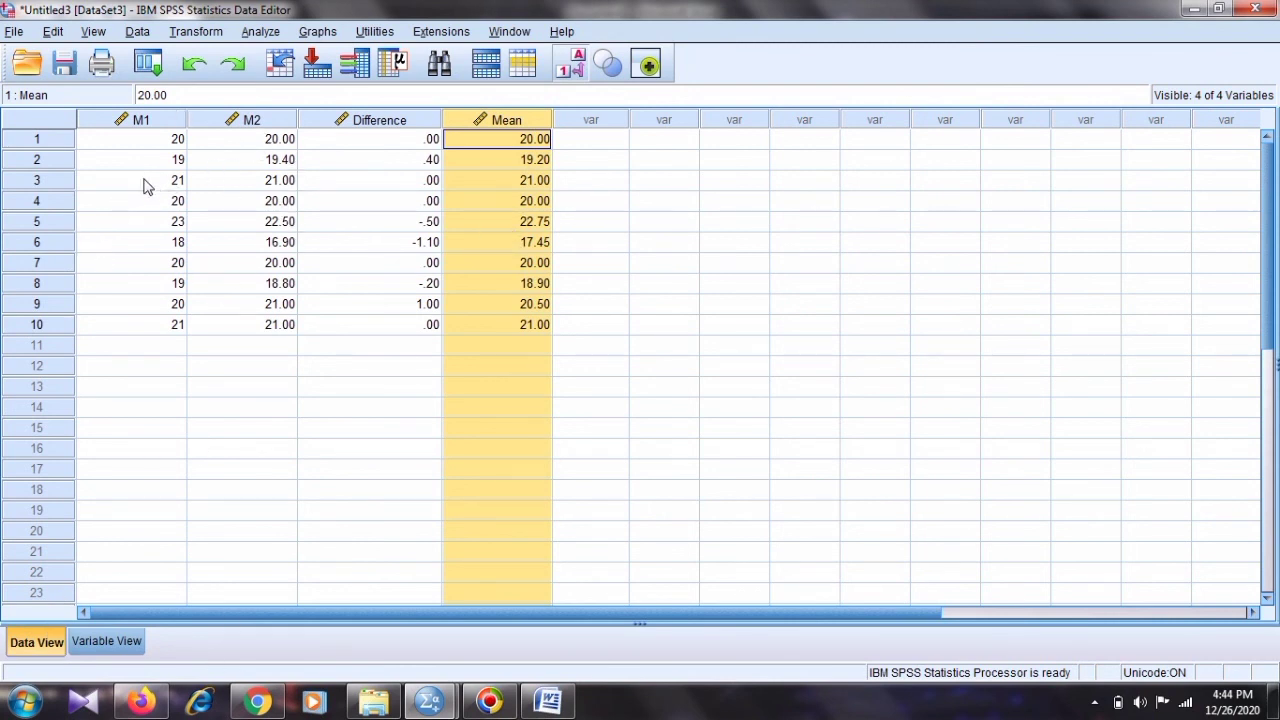
pyautogui.click(158, 140)
pyautogui.click(213, 131)
pyautogui.click(100, 139)
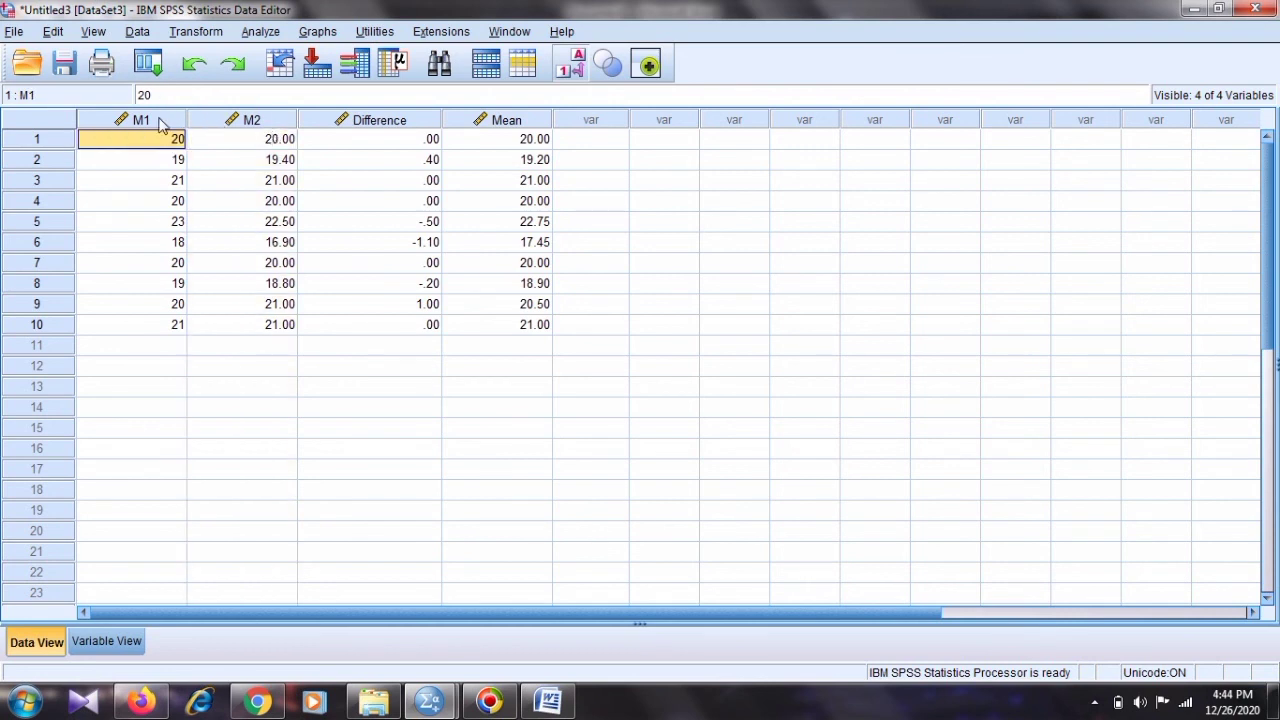
pyautogui.click(160, 121)
pyautogui.click(262, 122)
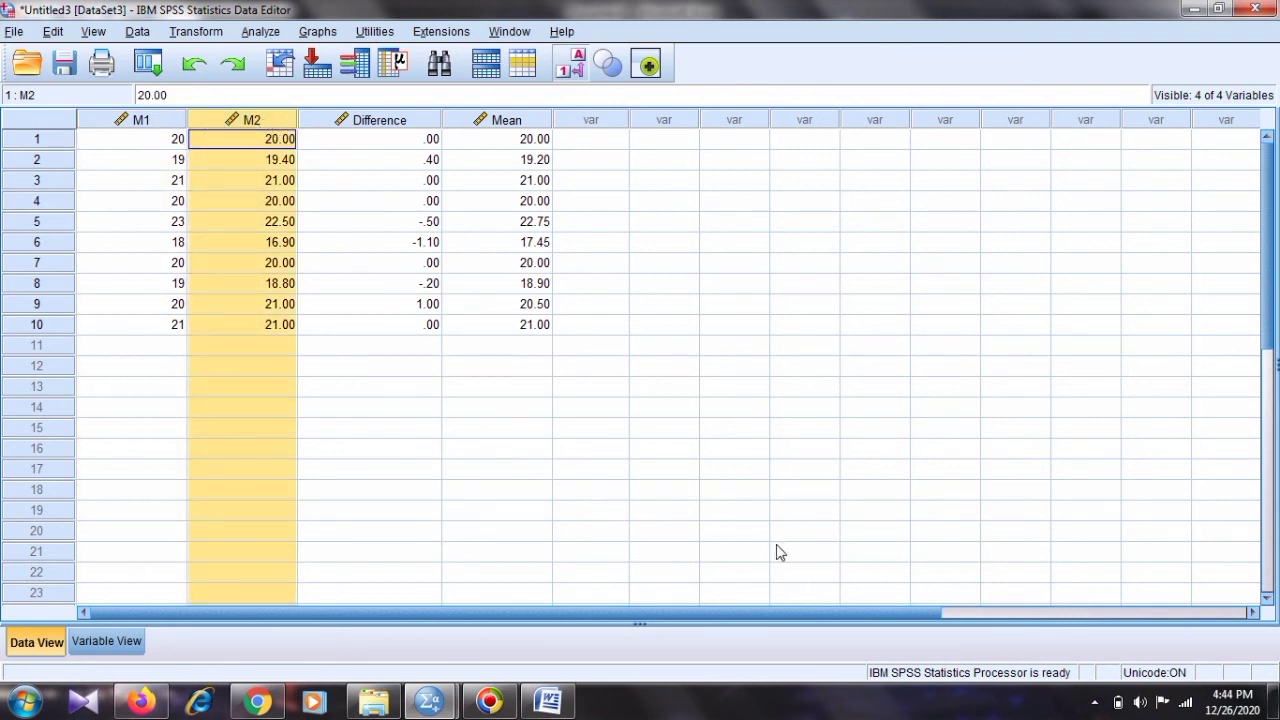
# Step: Review the T-Test tables and the labelled scatterplot of Difference against Mean in the SPSS output
pyautogui.moveTo(430, 700)
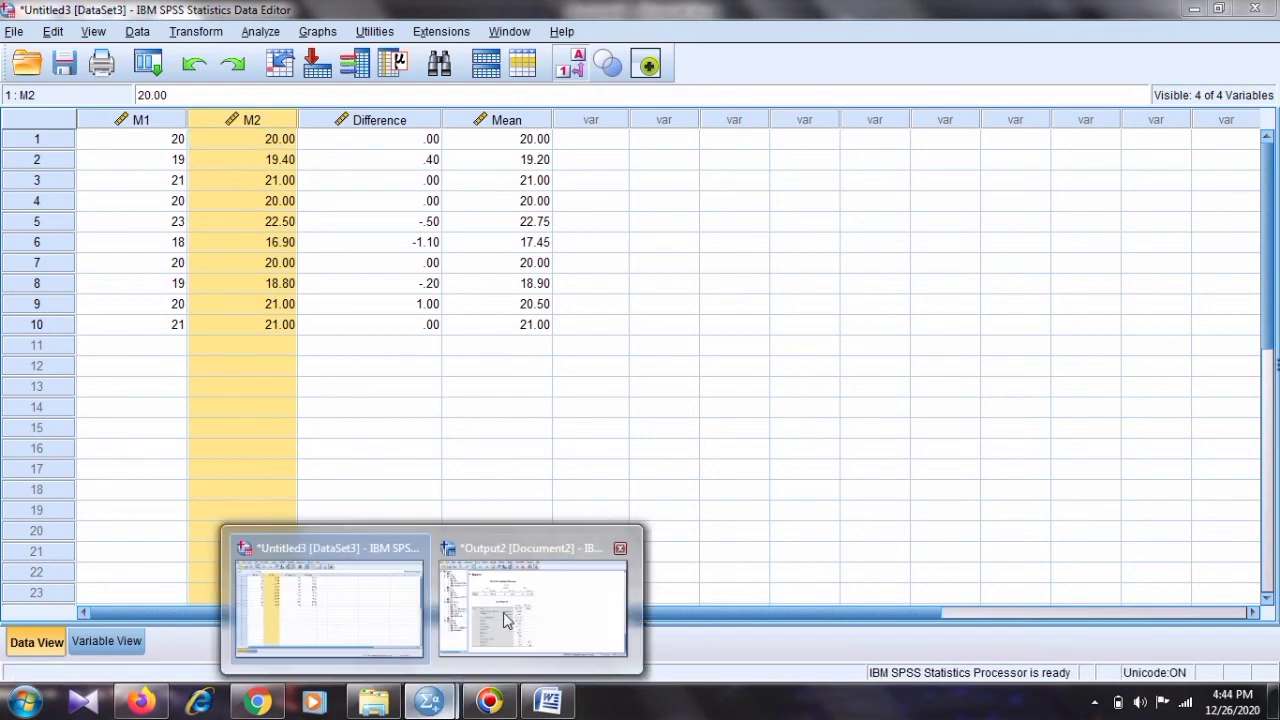
pyautogui.click(586, 611)
pyautogui.scroll(15, 667, 563)
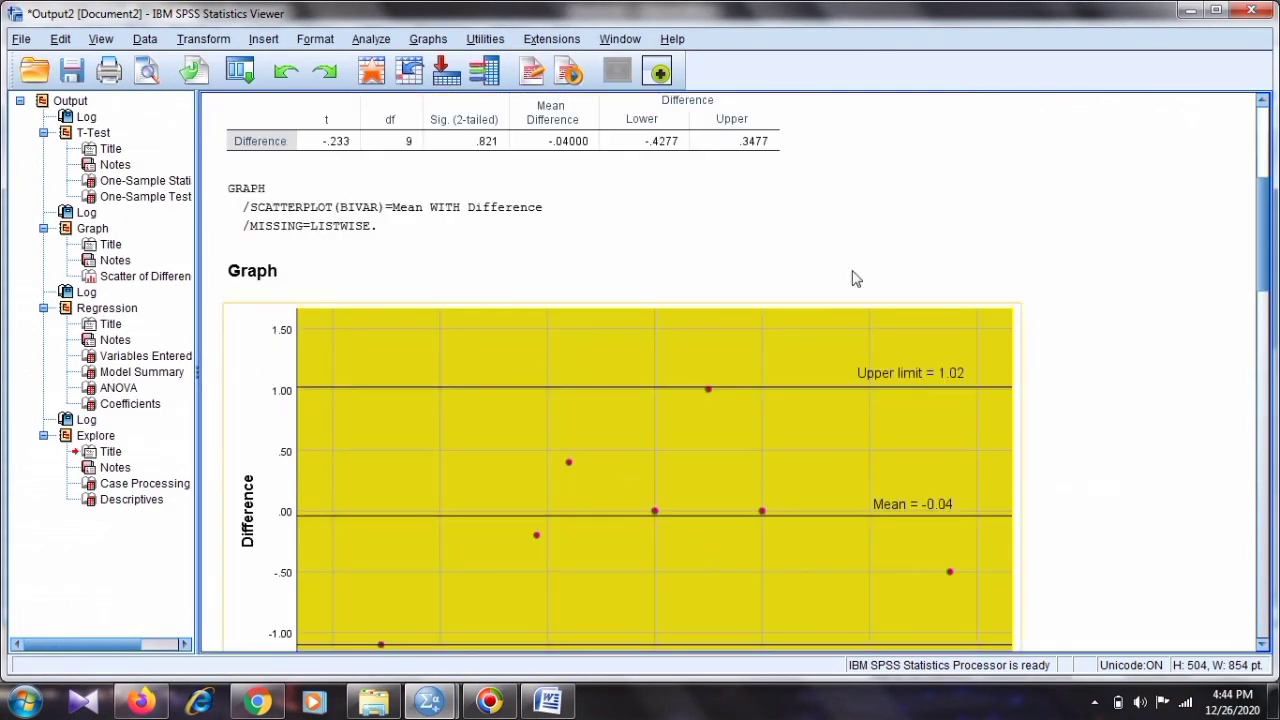
pyautogui.scroll(-2, 867, 525)
pyautogui.scroll(2, 1046, 411)
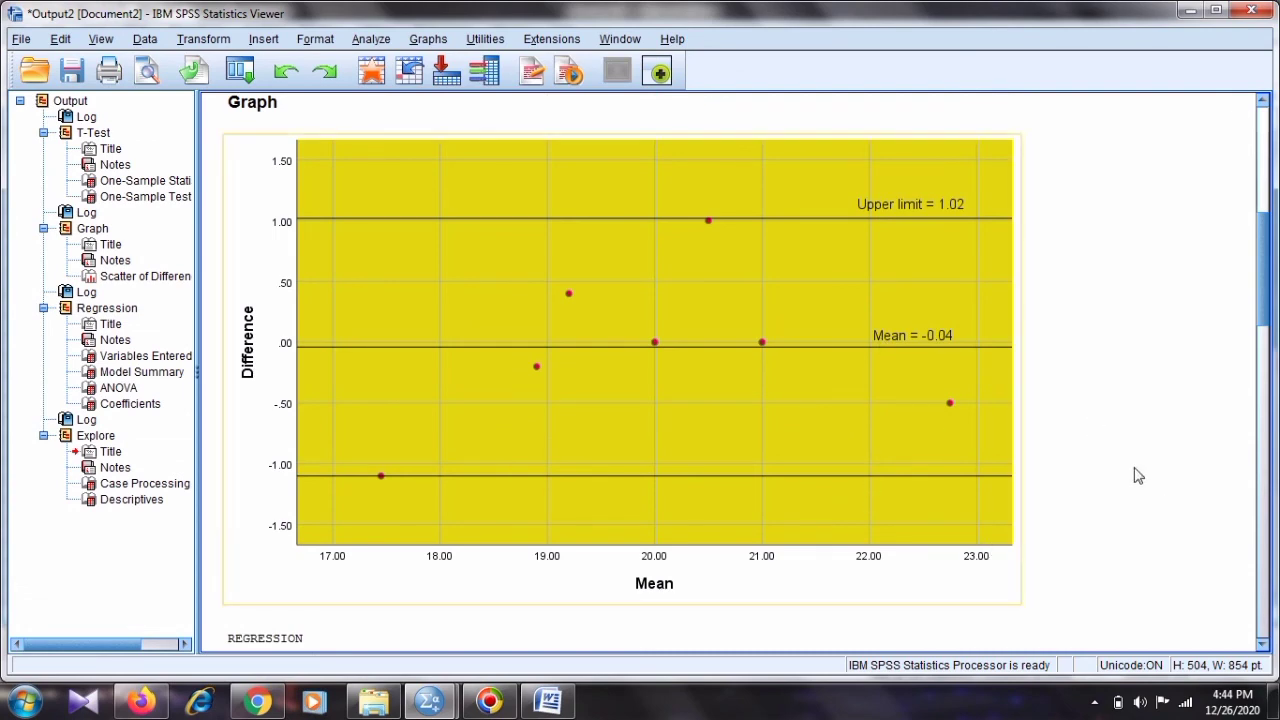
pyautogui.scroll(-1, 897, 510)
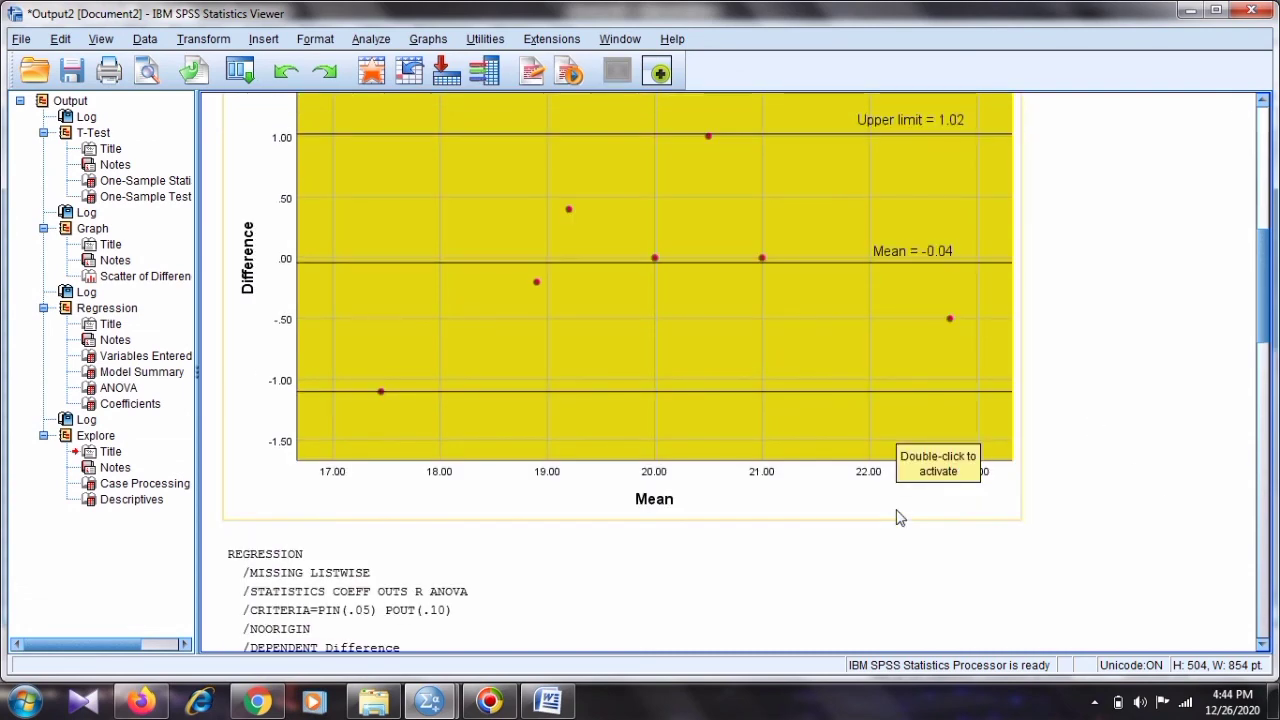
pyautogui.scroll(1, 897, 512)
pyautogui.scroll(5, 897, 512)
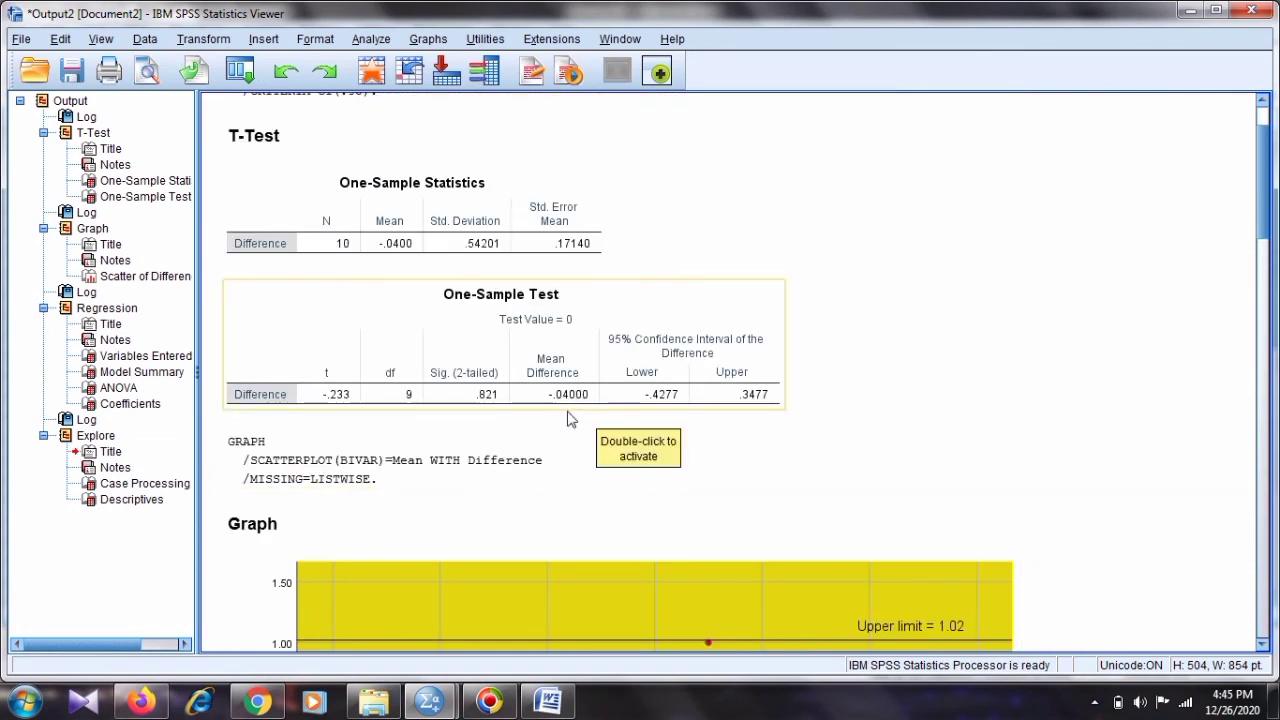
pyautogui.scroll(-4, 966, 500)
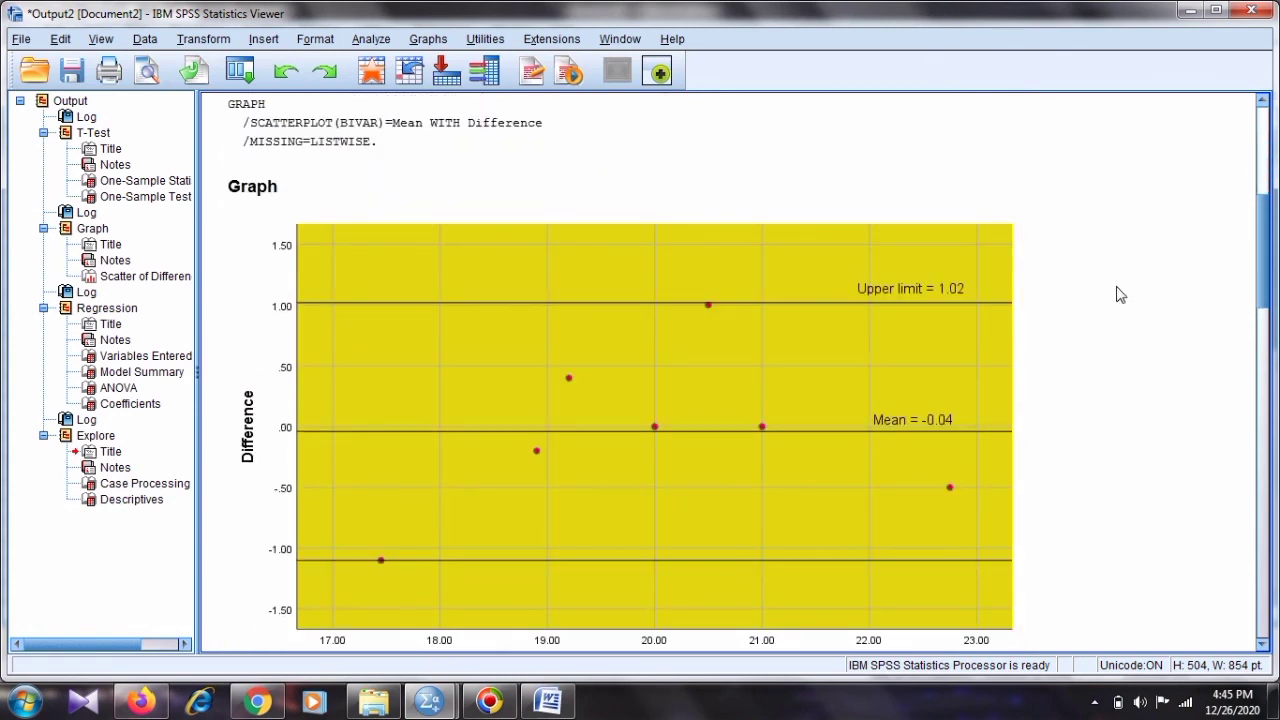
pyautogui.scroll(-2, 1064, 388)
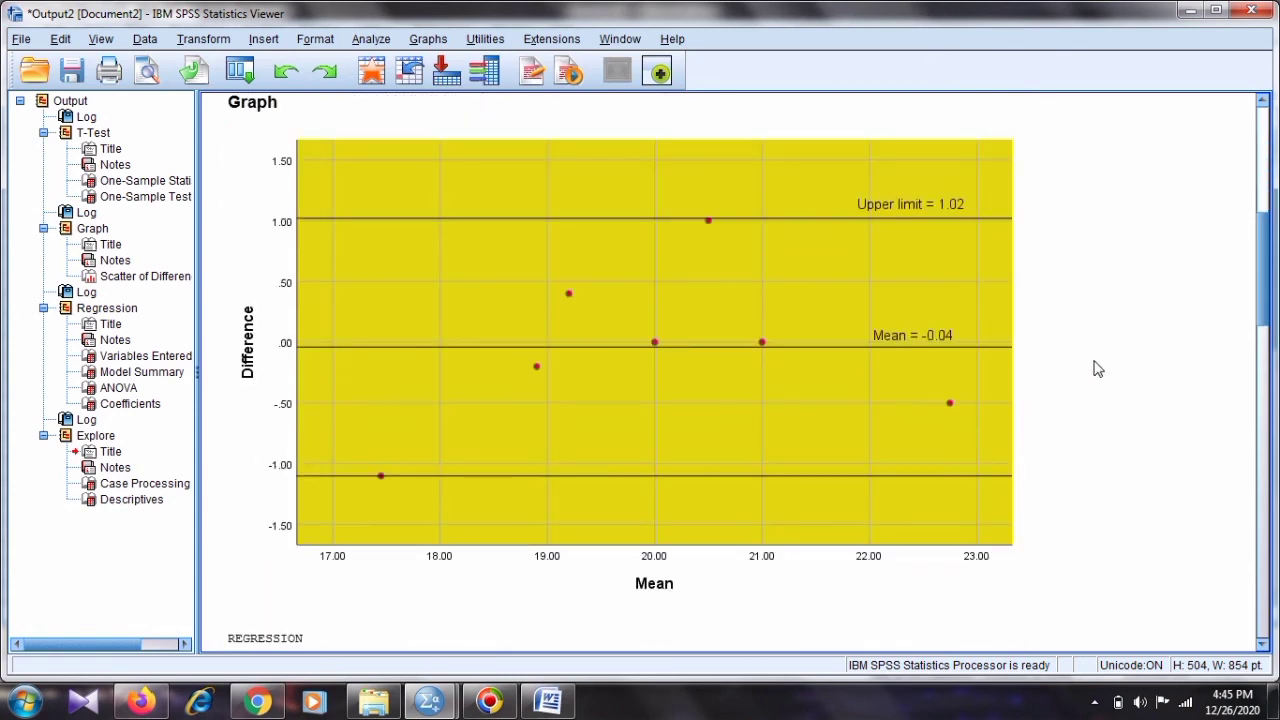
pyautogui.scroll(2, 1110, 360)
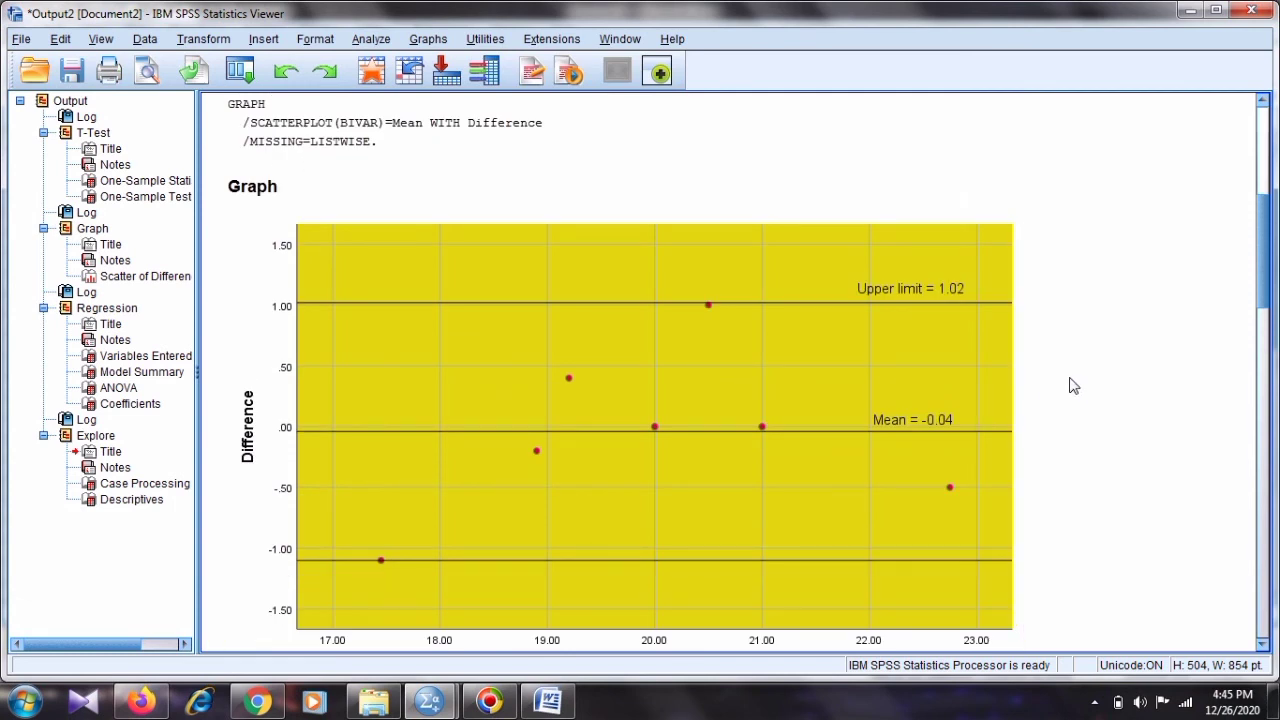